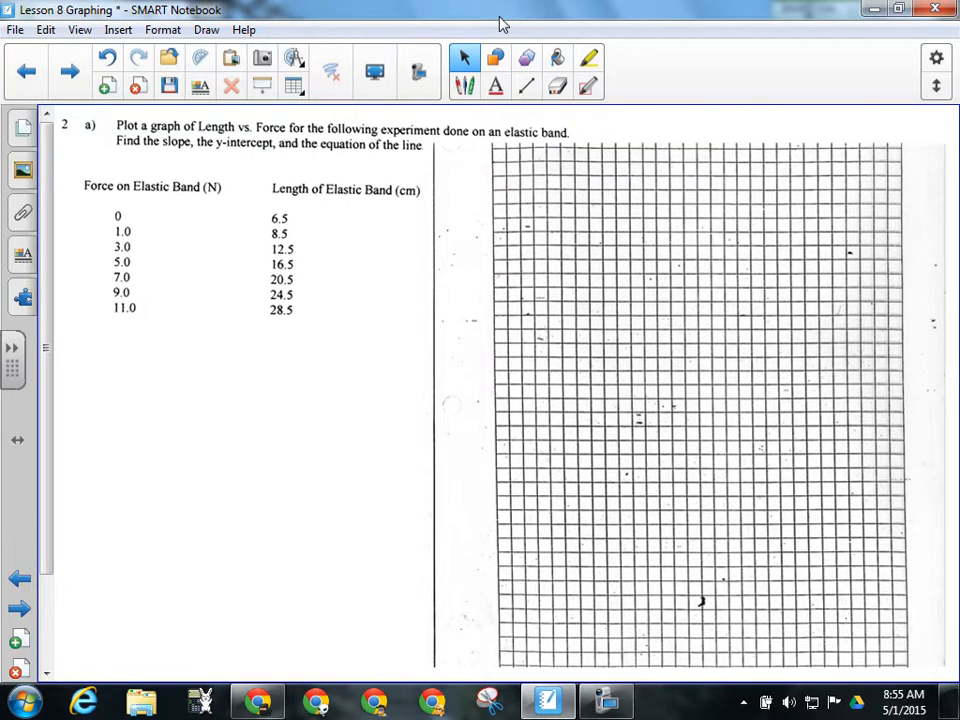
Switch to Google Sheets in Chrome and create a new blank spreadsheet from the Sheets home screen
click(258, 700)
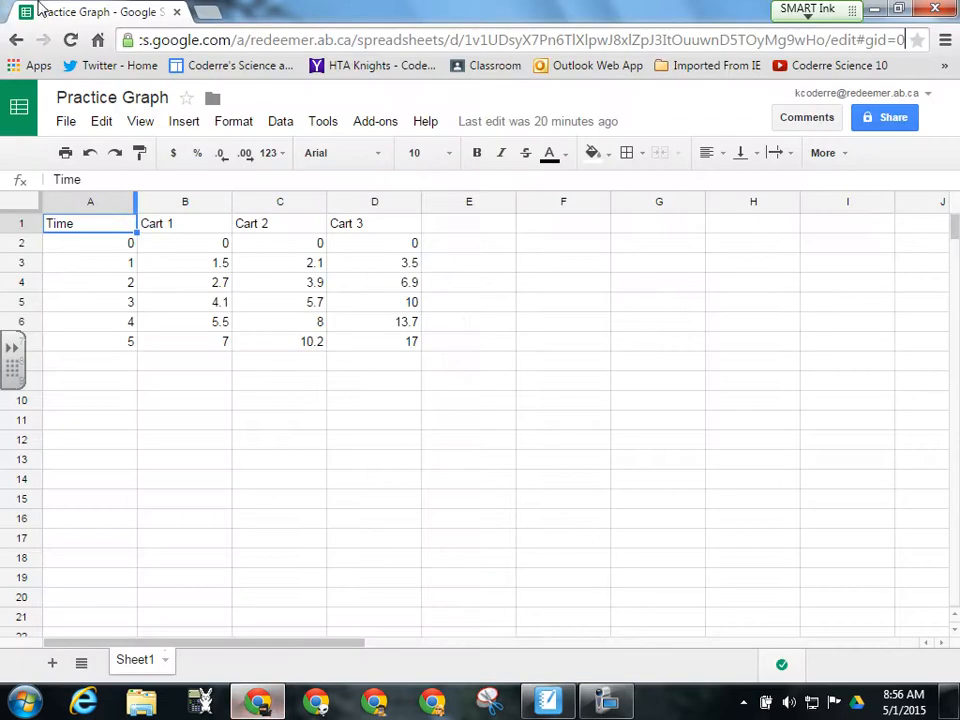
click(30, 117)
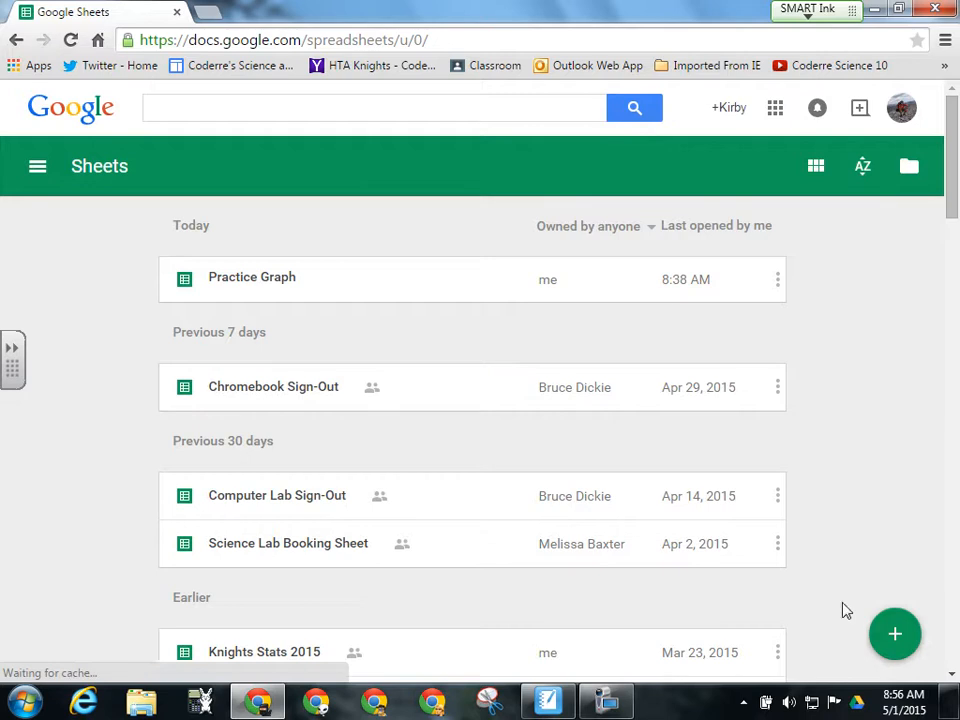
click(906, 643)
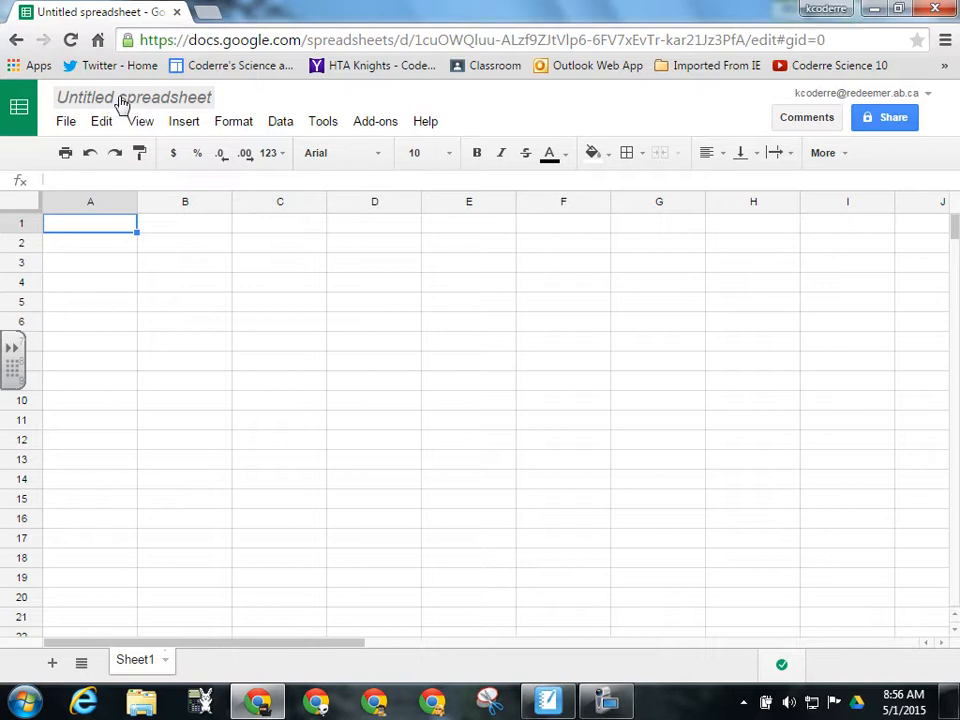
Rename the untitled spreadsheet as Rubber Band Graph
click(122, 105)
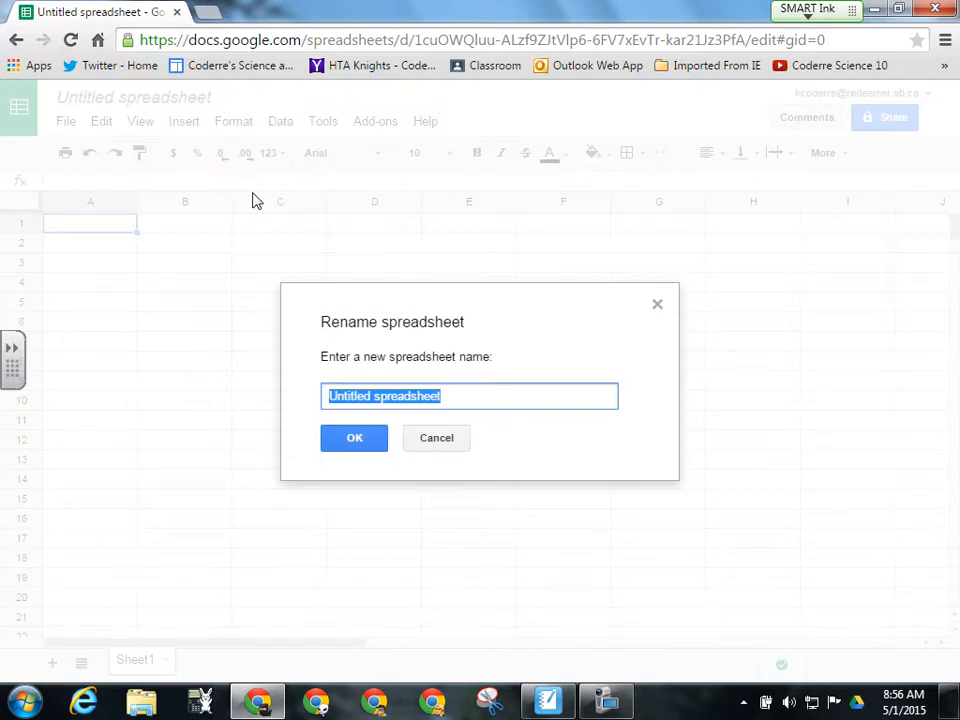
text(Rubber )
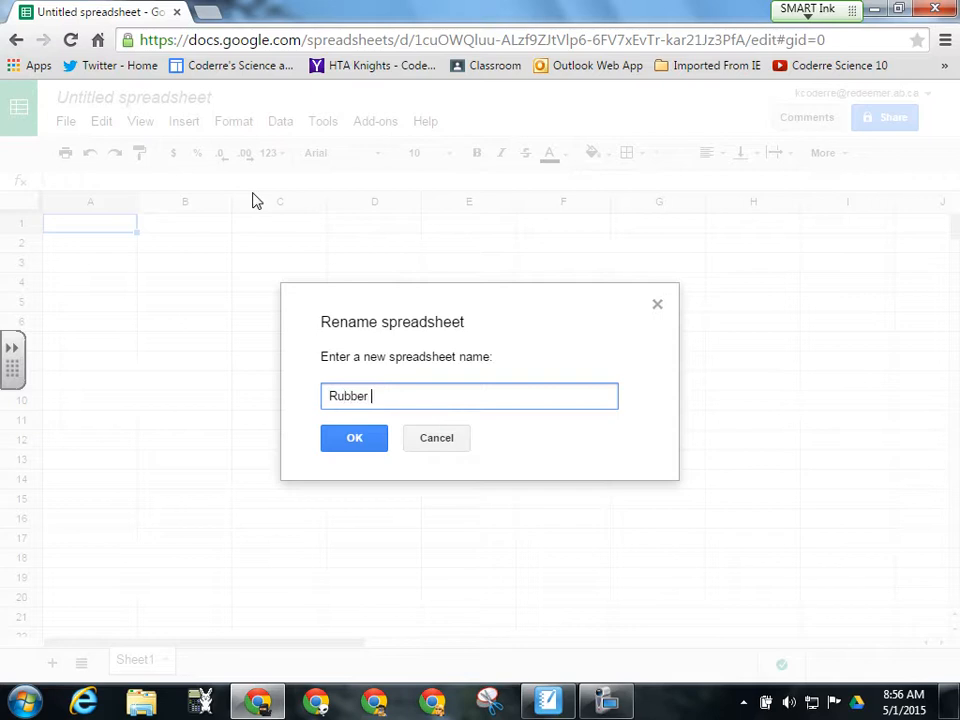
text(Band Graph)
click(375, 446)
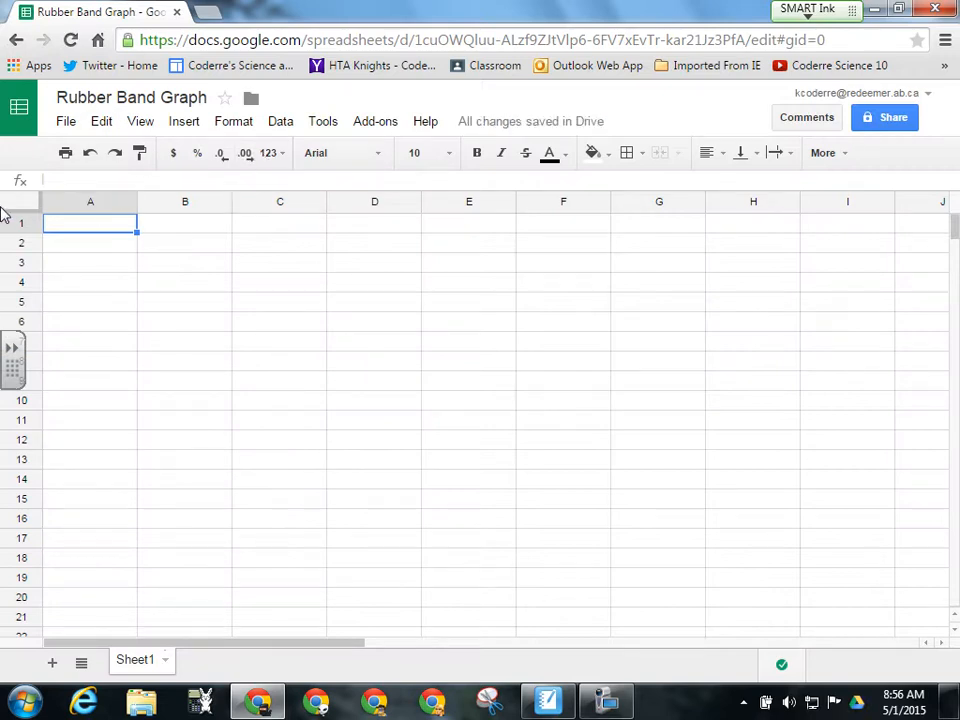
Check the elastic band data in SMART Notebook and enter the heading Force (N) in cell A1 of the Google Sheets spreadsheet
click(549, 705)
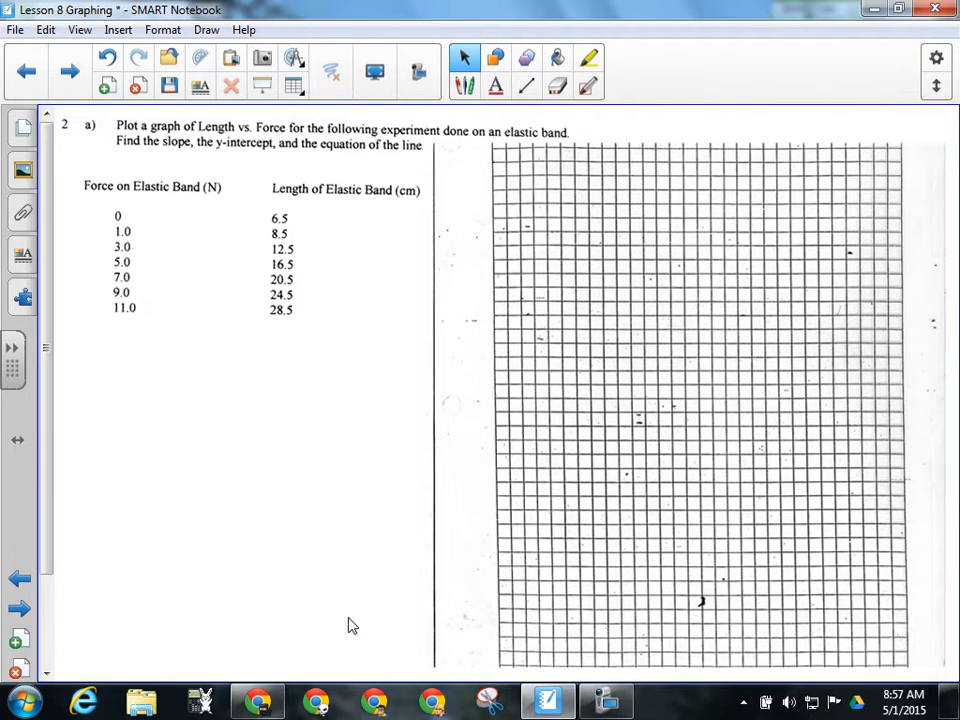
click(272, 707)
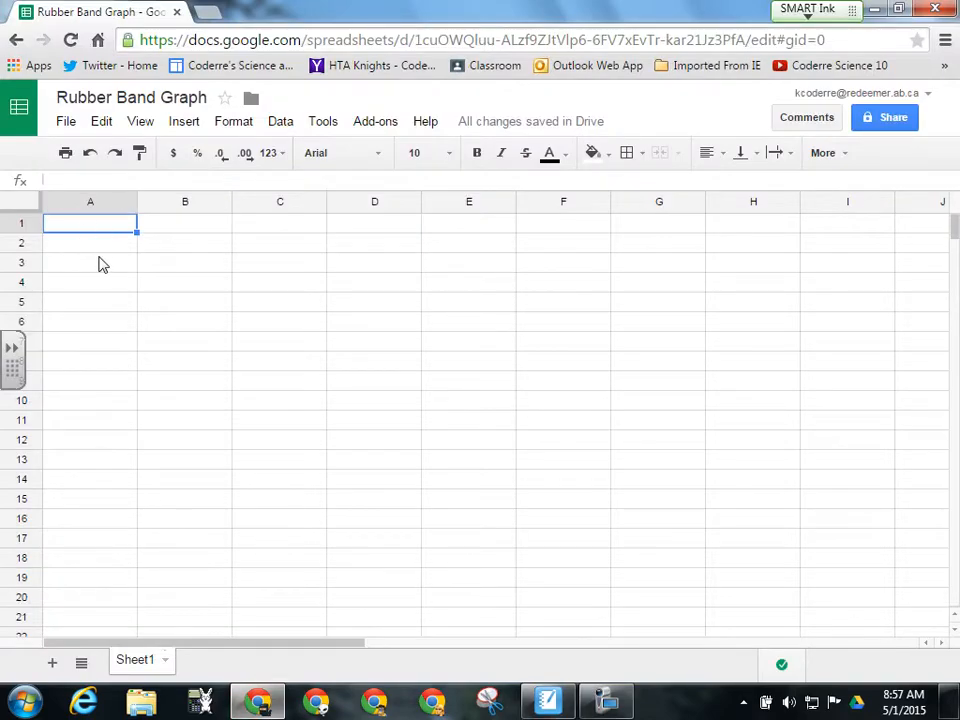
text(Force)
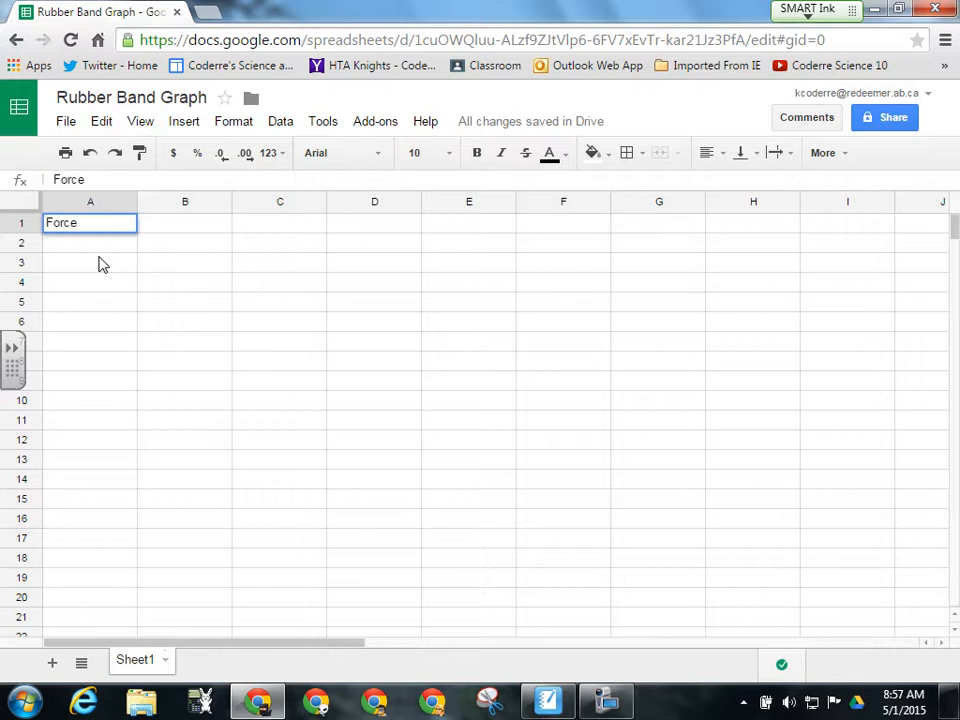
text((N)
key(Return)
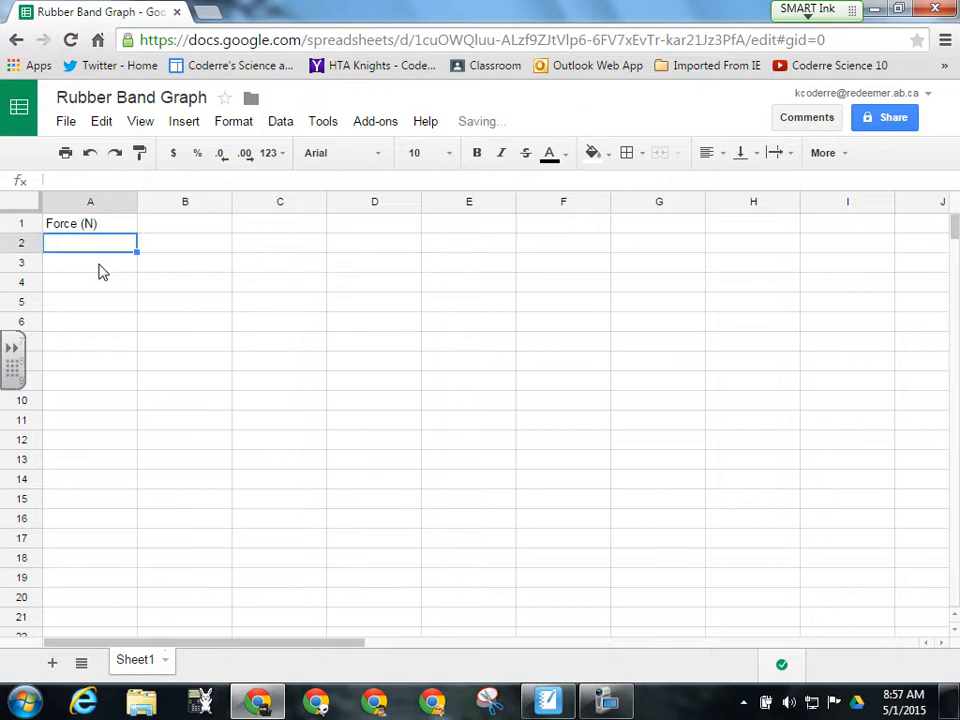
Enter the force values 0, 1, 3, 5, 7, 9 and 11 down column A in cells A2 to A8
text(0)
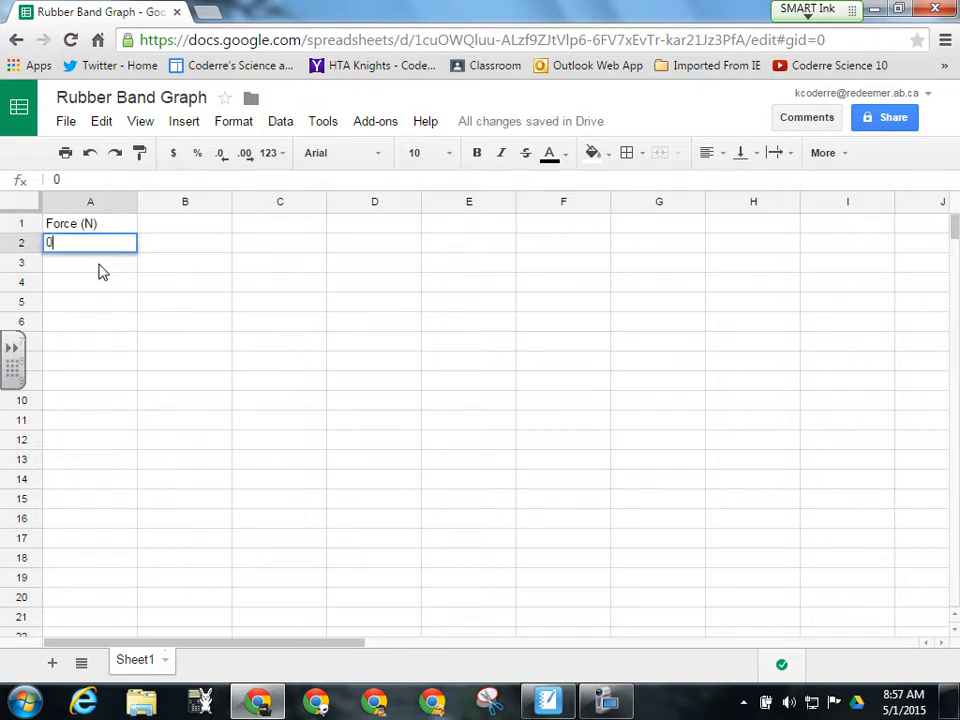
key(Return)
text(1)
key(Return)
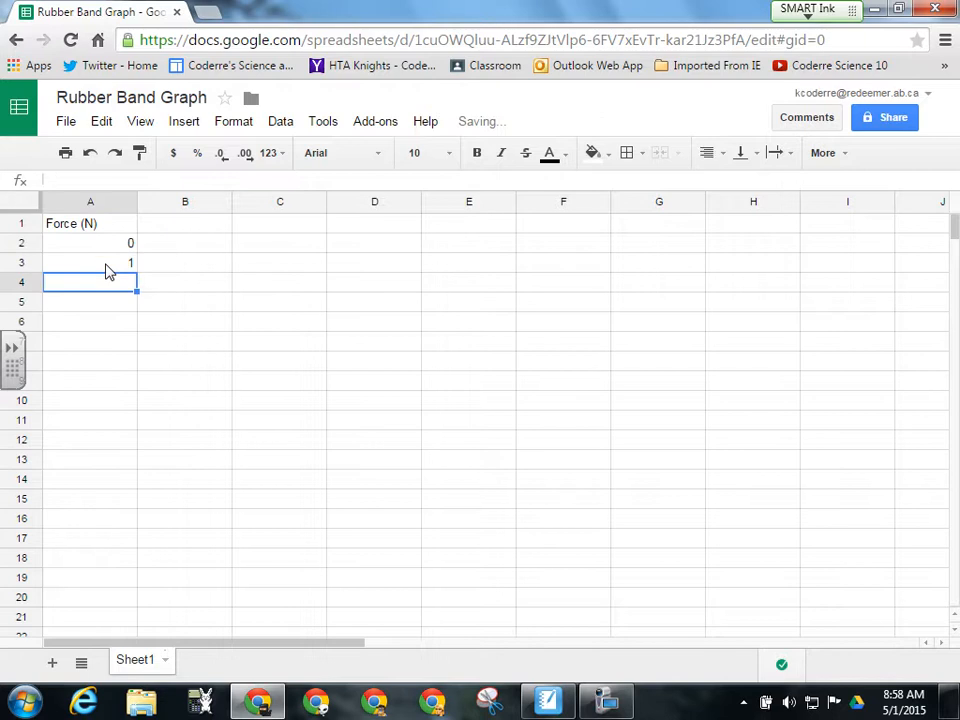
text(2)
key(BackSpace)
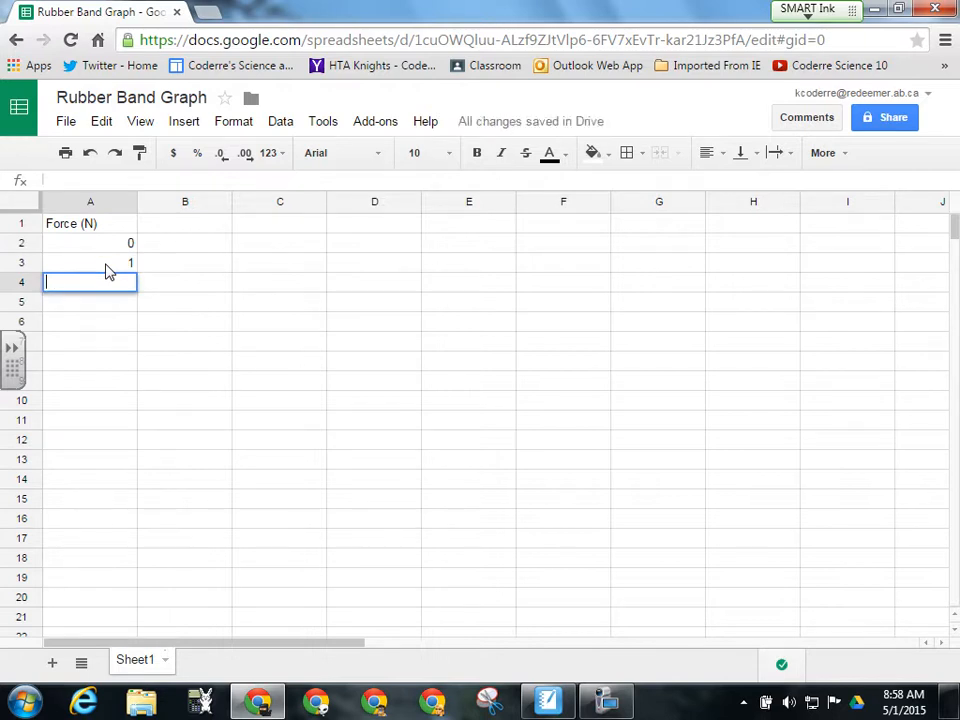
text(3)
key(Return)
text(5)
key(Return)
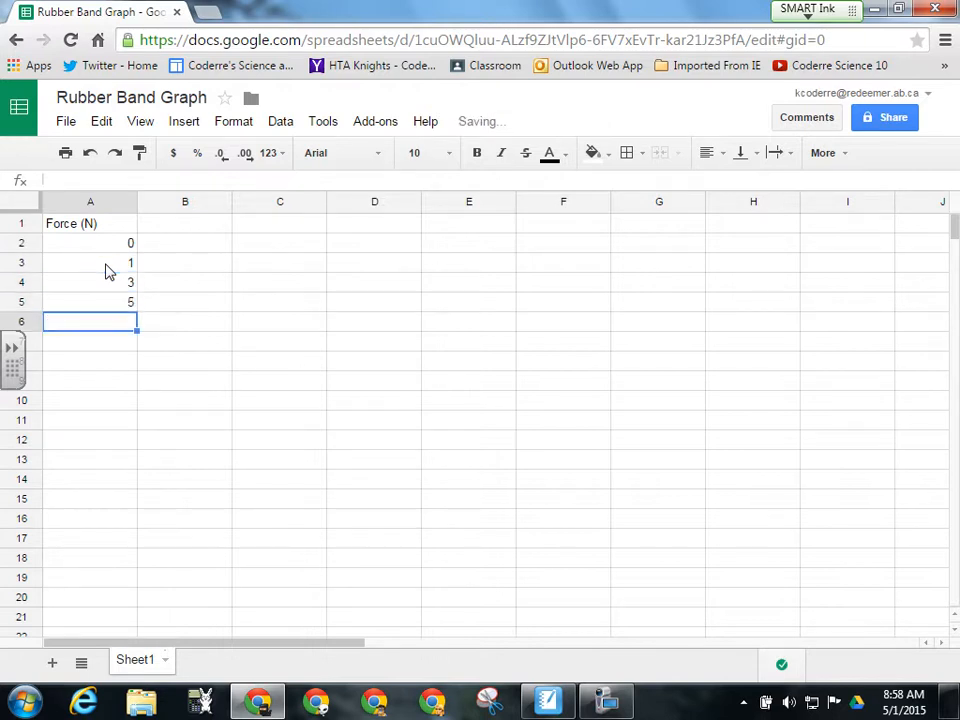
text(7)
key(Return)
text(9)
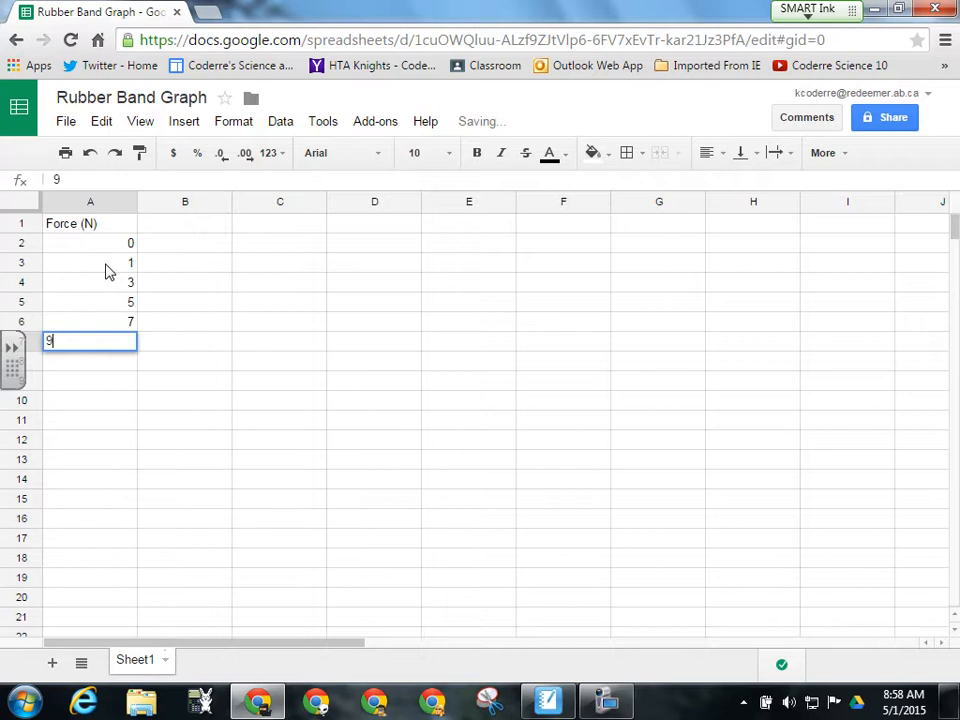
key(Return)
text(11)
key(Return)
text(1)
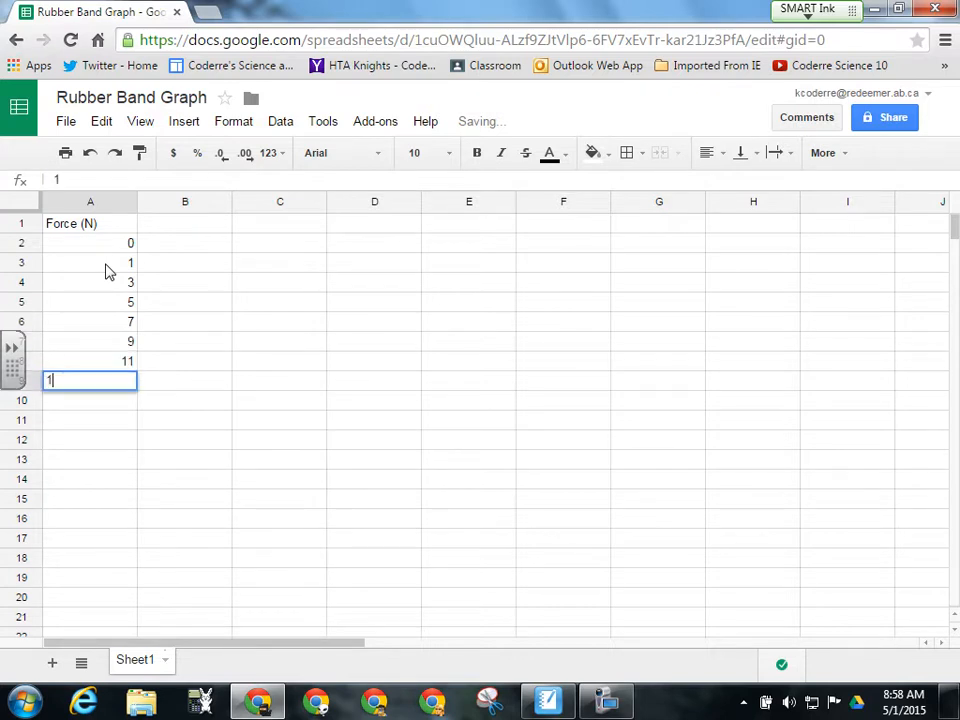
text(3)
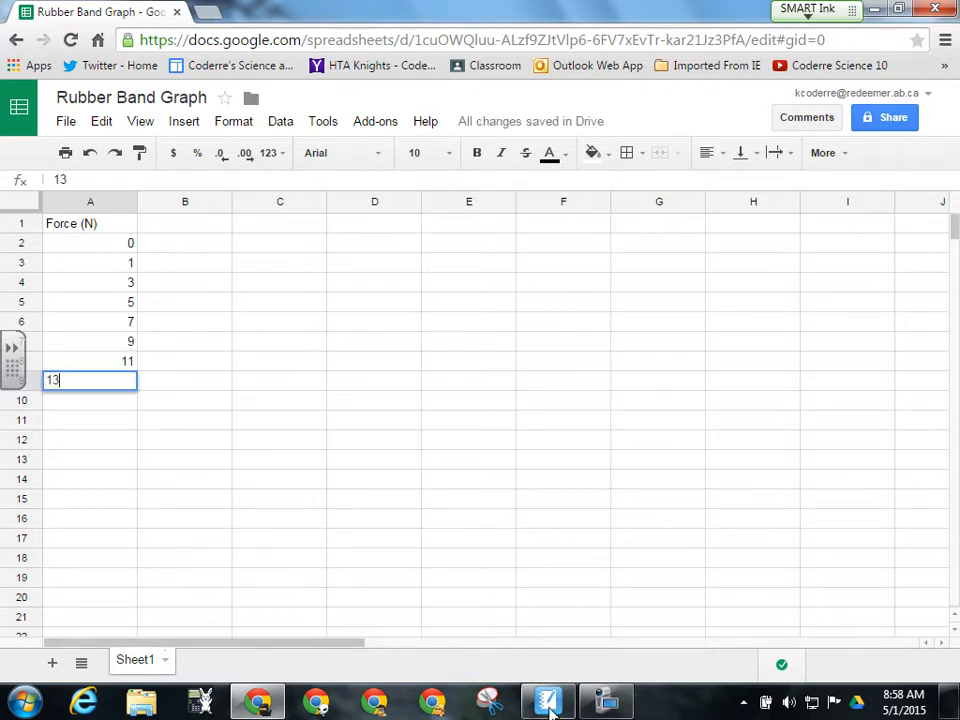
click(549, 701)
click(549, 701)
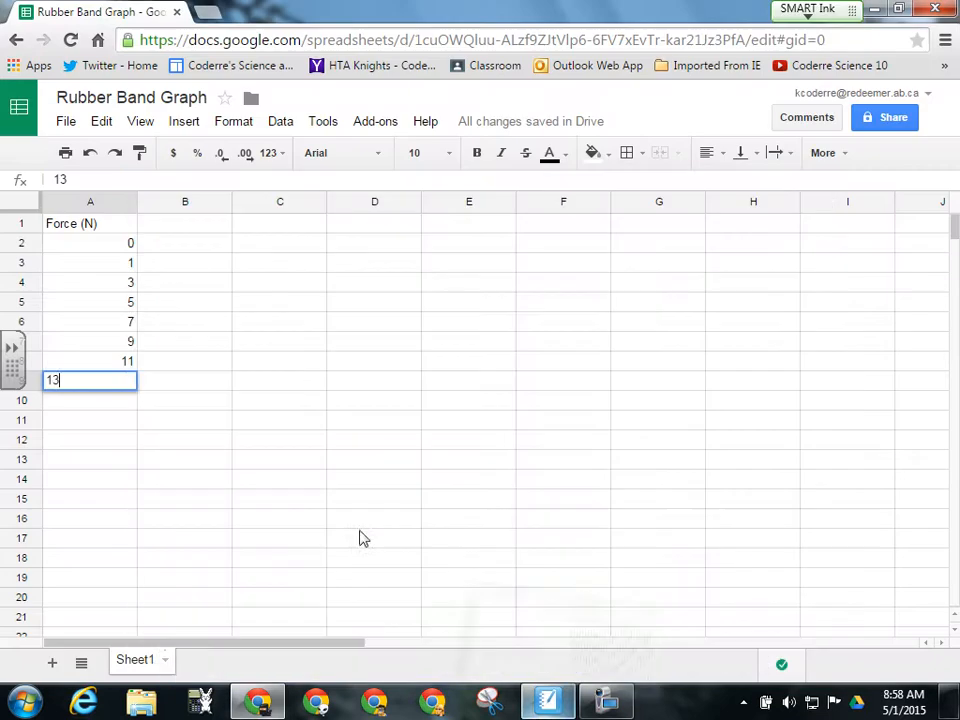
key(BackSpace)
key(BackSpace)
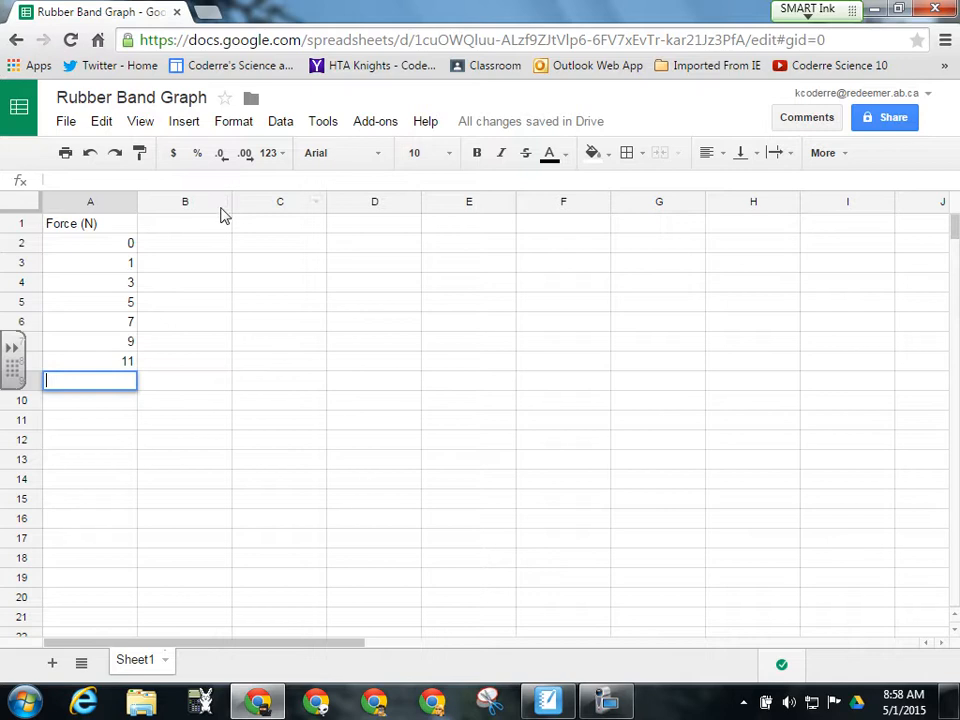
Enter the heading Length (cm) in cell B1
click(186, 224)
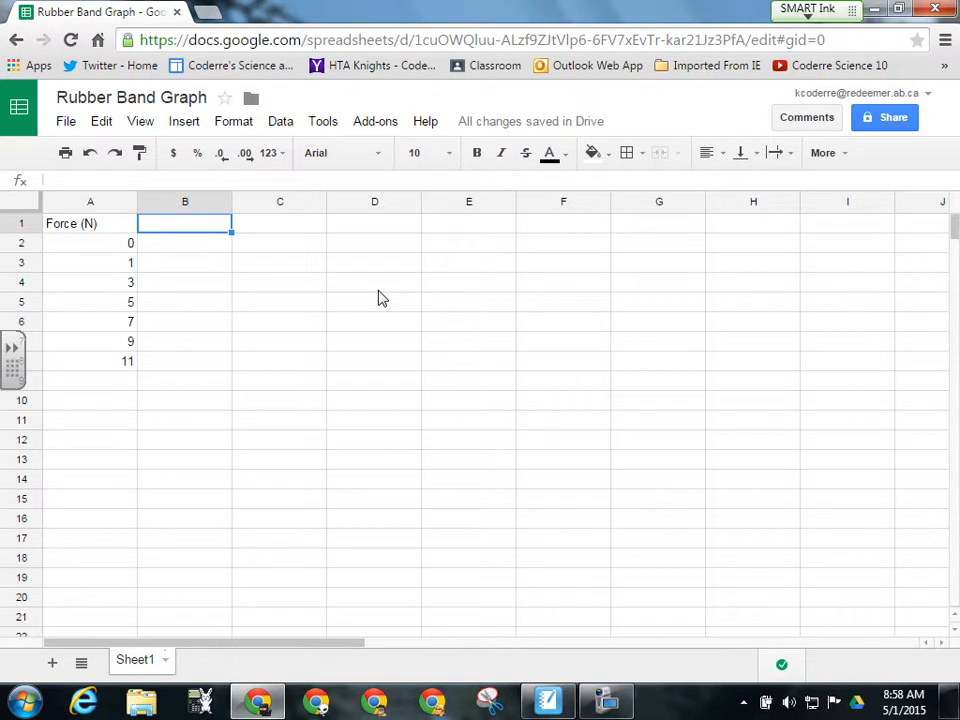
text(Len)
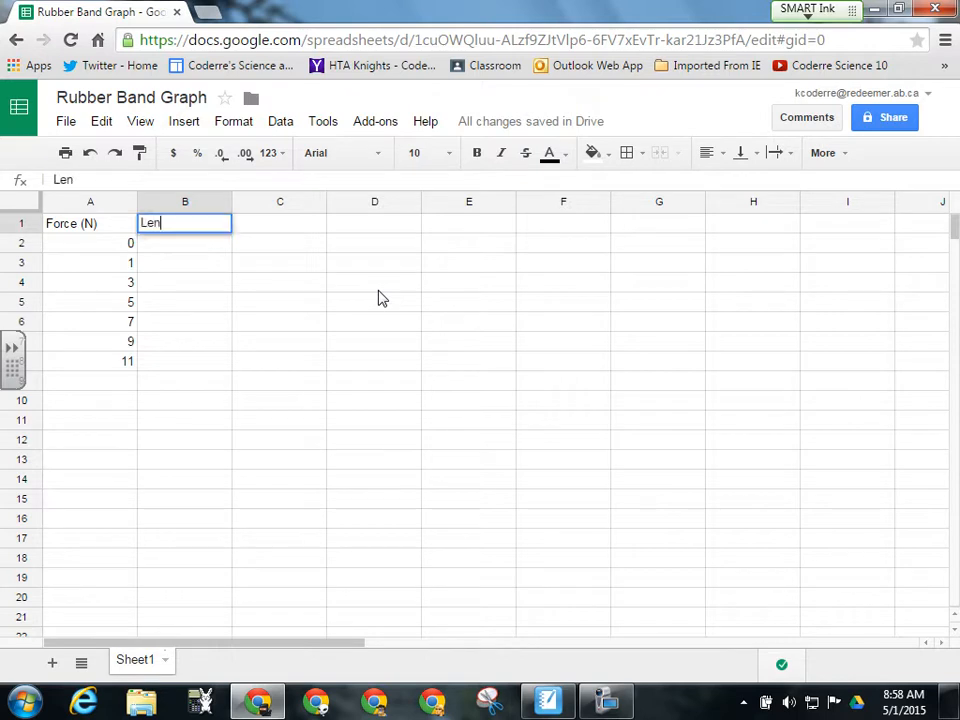
text(gth (cm)
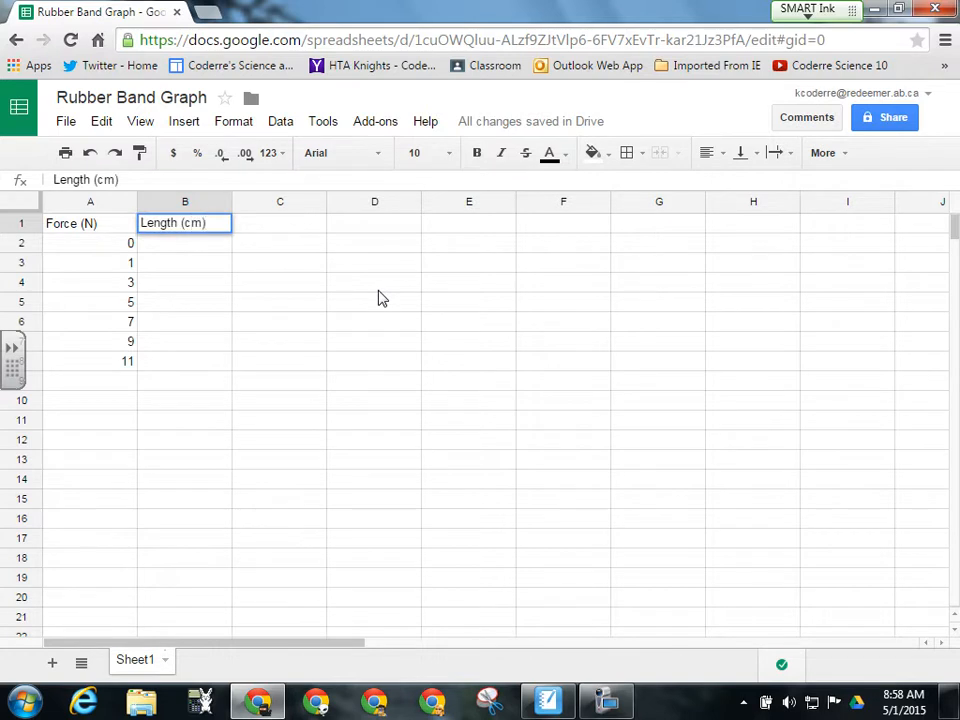
Check the lengths in SMART Notebook and enter 6.5 in cell B2 and 8 in cell B3 of the spreadsheet
click(547, 700)
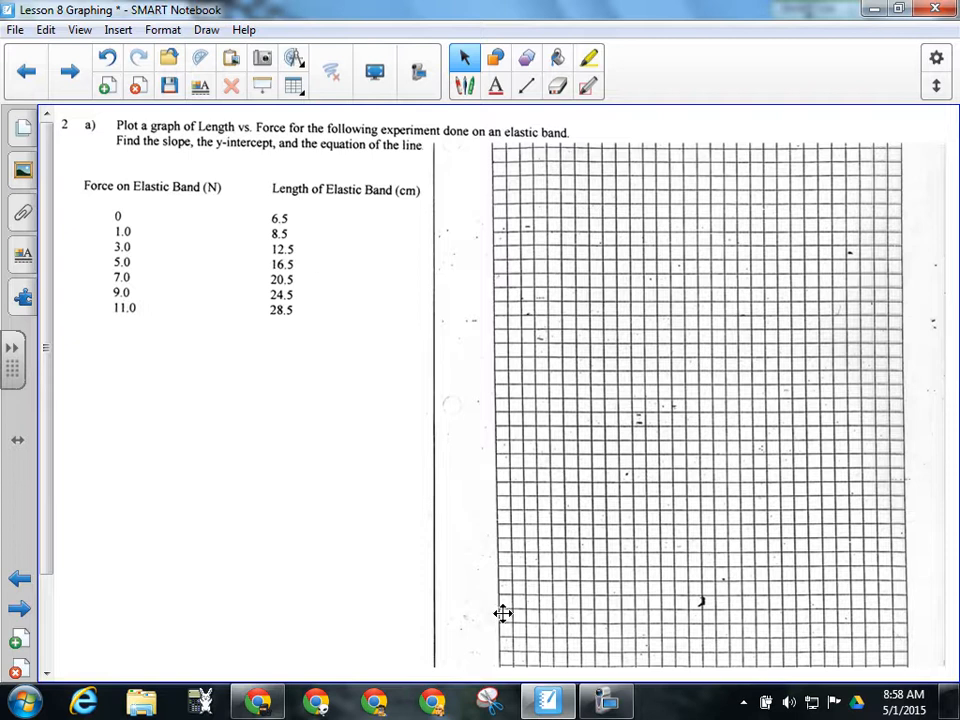
mouse_move(259, 705)
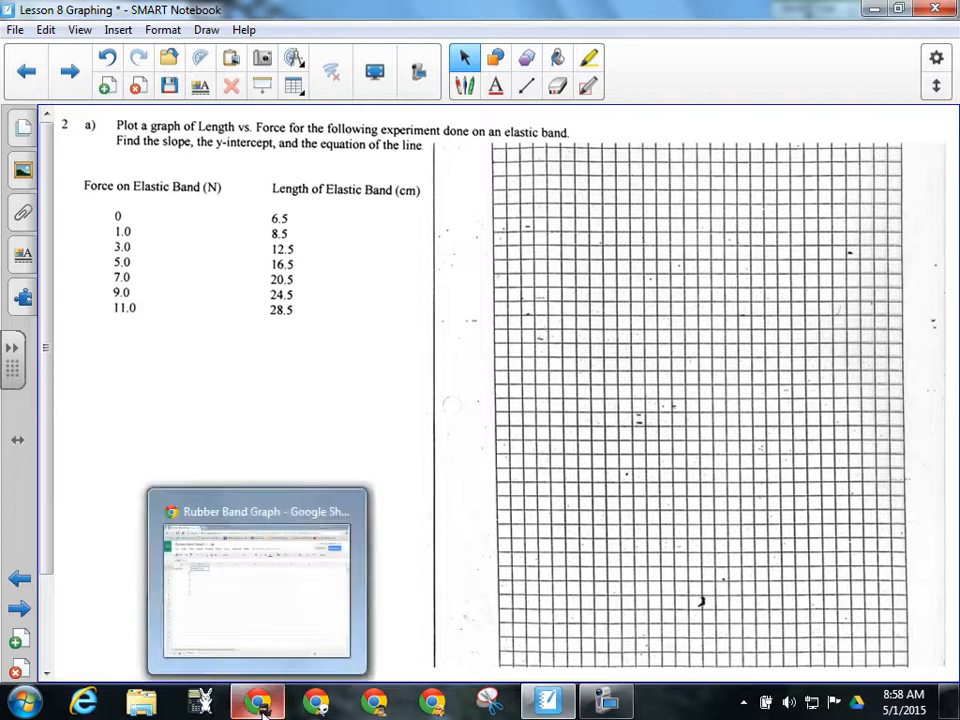
click(281, 561)
click(193, 248)
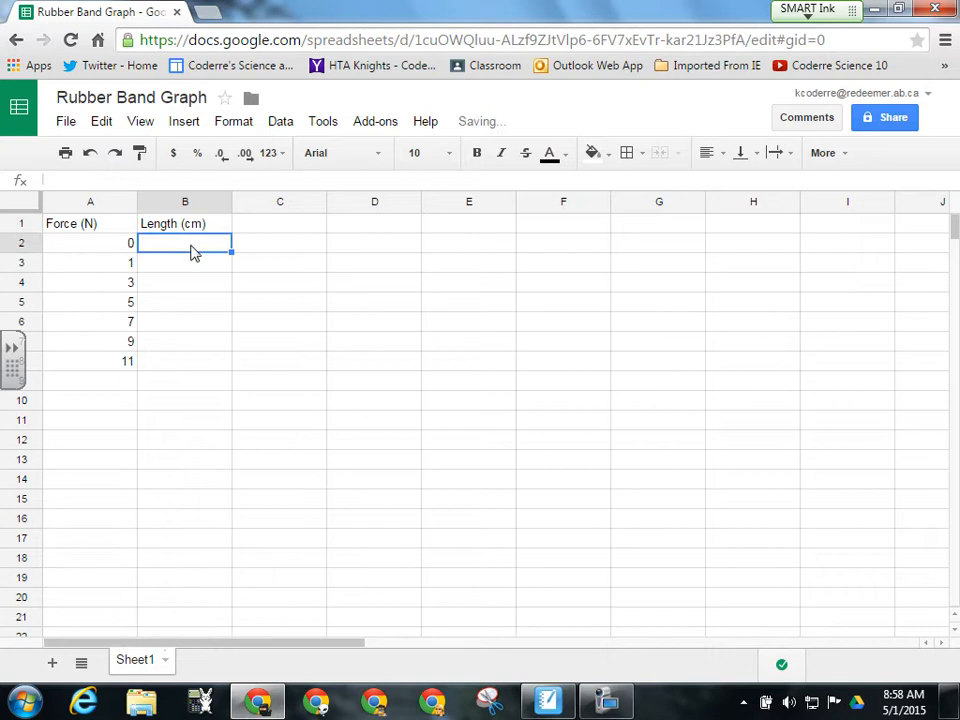
text(6.5)
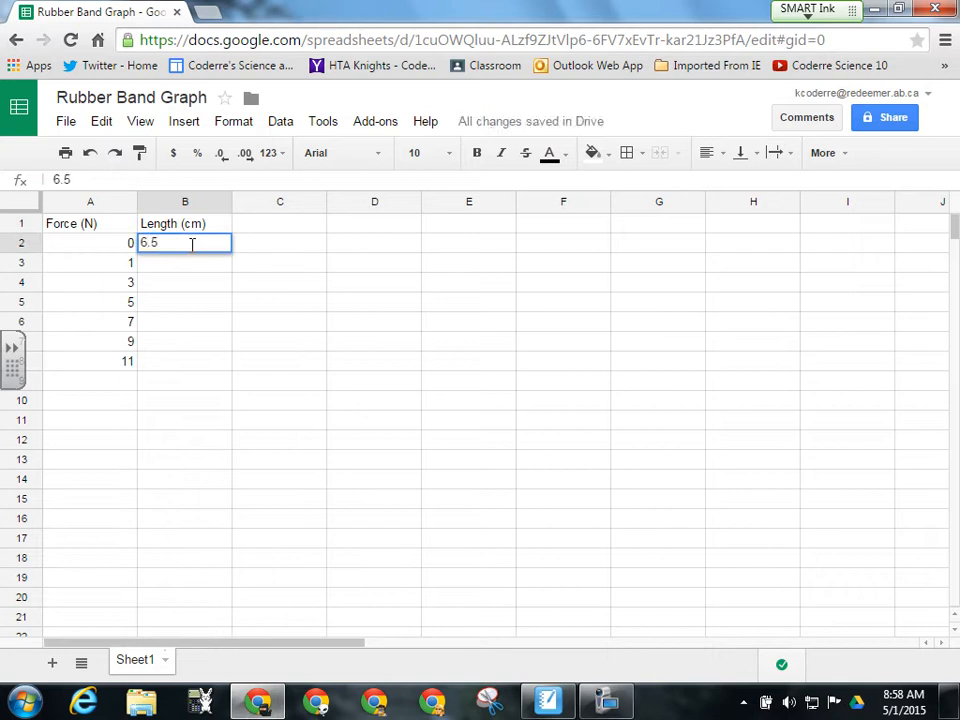
key(Return)
text(8)
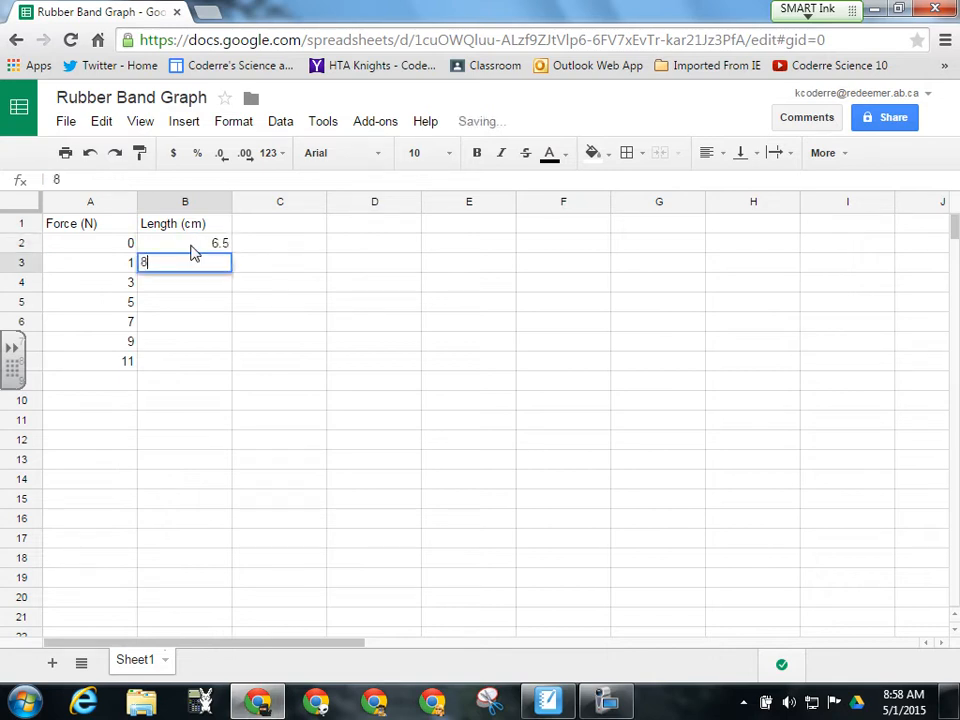
Clear cell B2 and re-enter 6.5 as the first length
click(193, 244)
key(BackSpace)
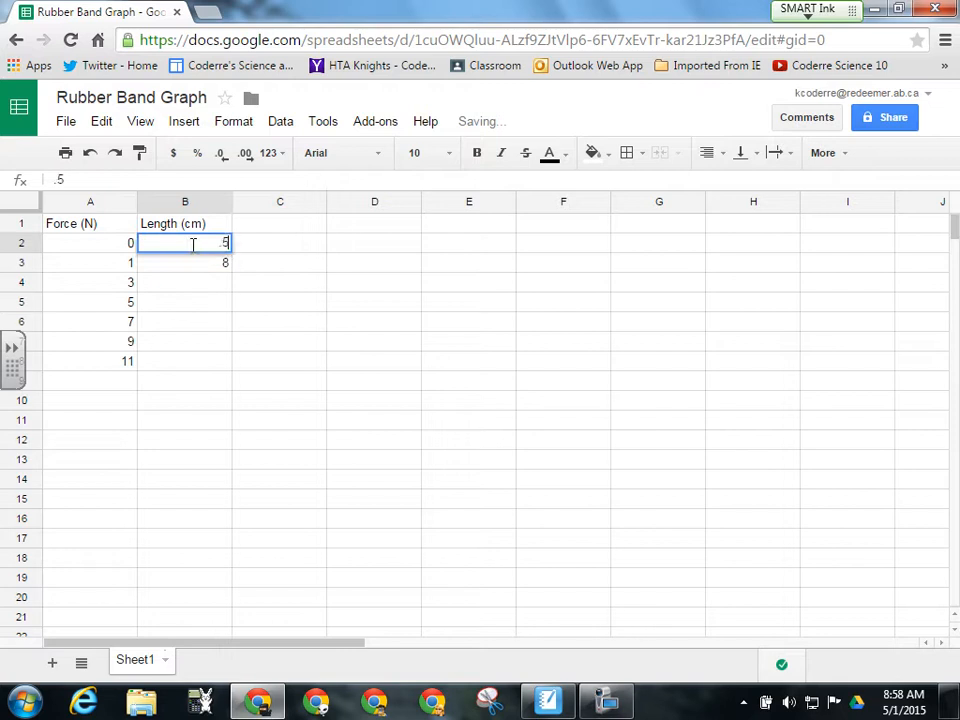
key(BackSpace)
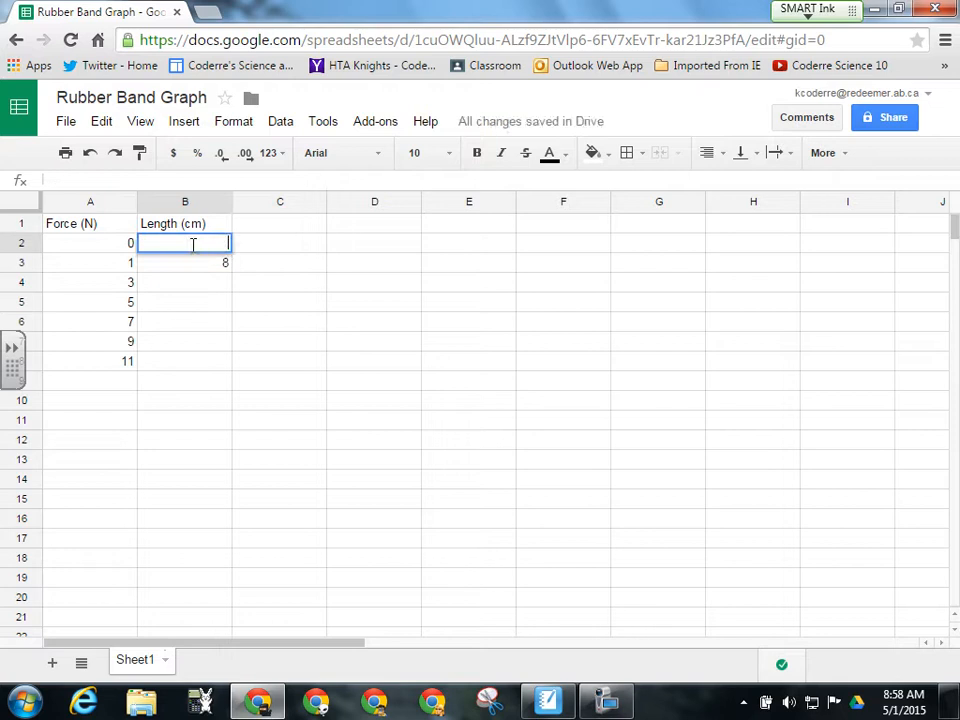
text(6.5)
key(Return)
Correct the length in cell B3 to 8.5 and enter 12.5 in cell B4
key(Return)
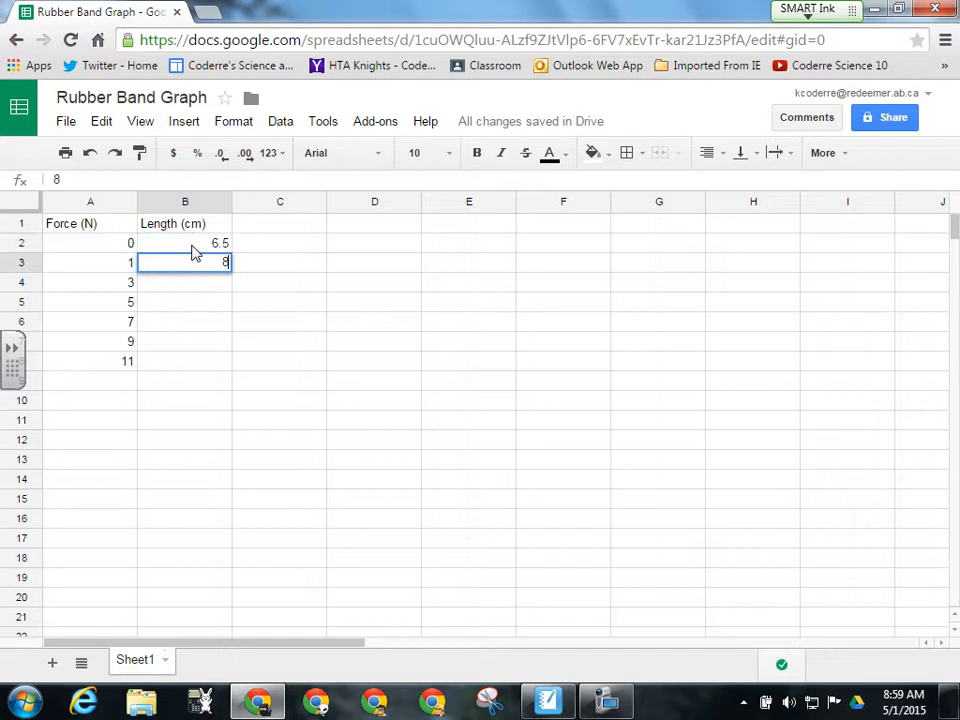
text(.5)
key(Return)
text(12.)
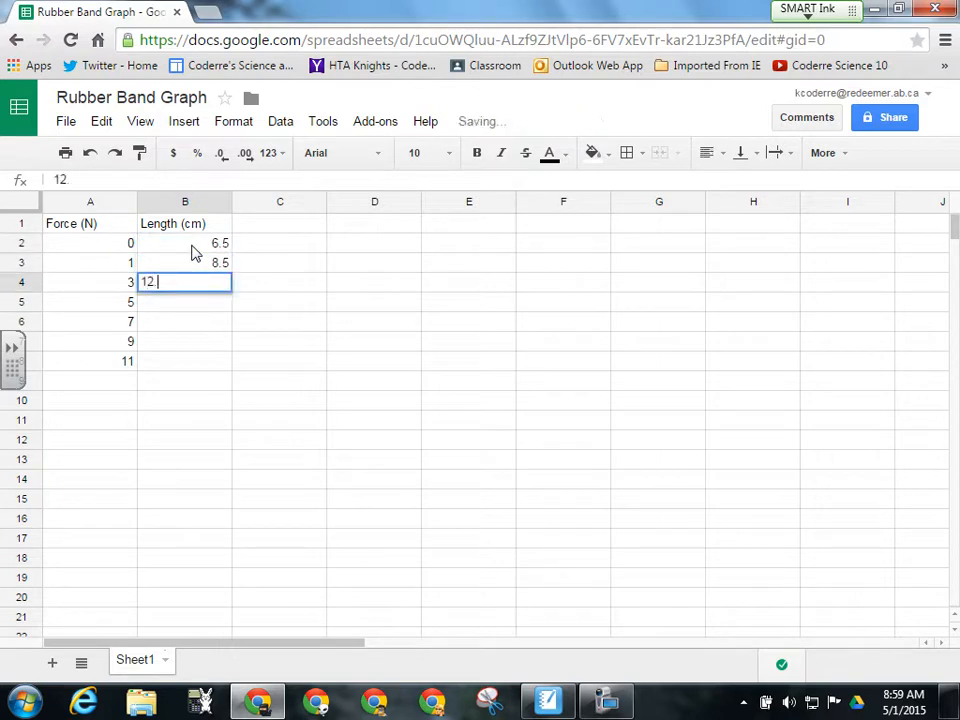
text(5)
key(Return)
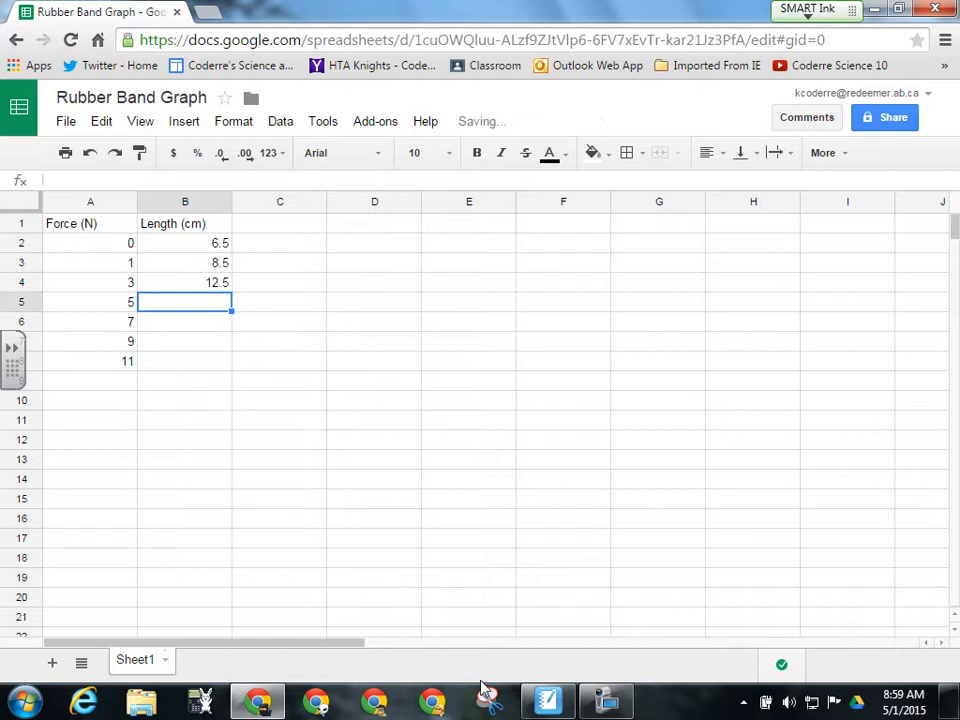
Check the remaining lengths in SMART Notebook and enter 16.5 in cell B5 and 20.5 in cell B6 of the spreadsheet
key(alt+Tab)
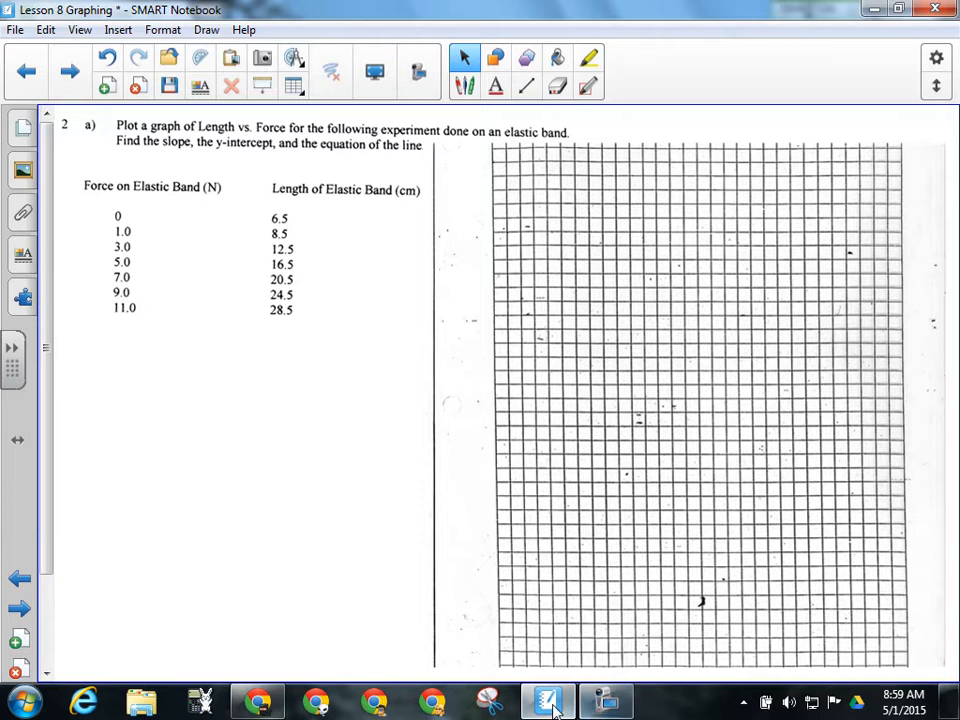
click(297, 706)
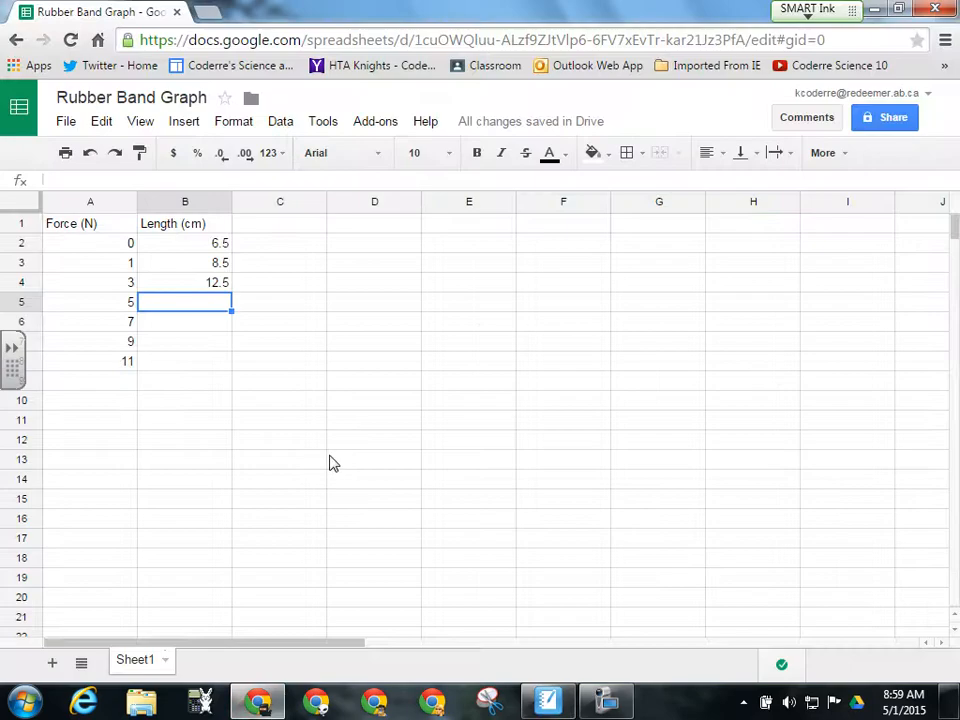
text(16)
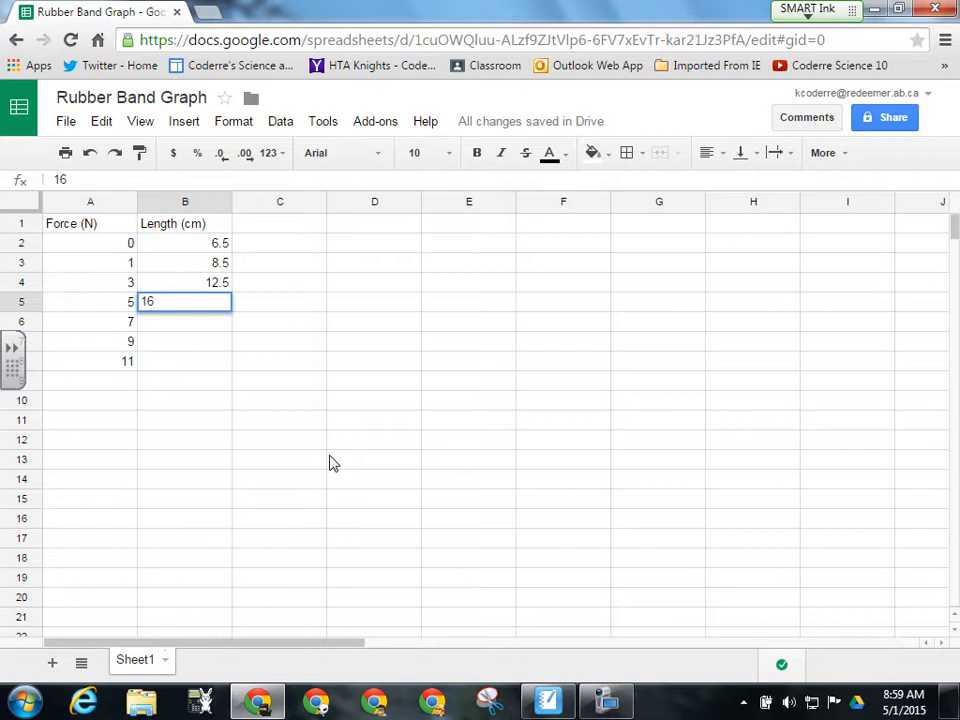
text(.5)
key(Return)
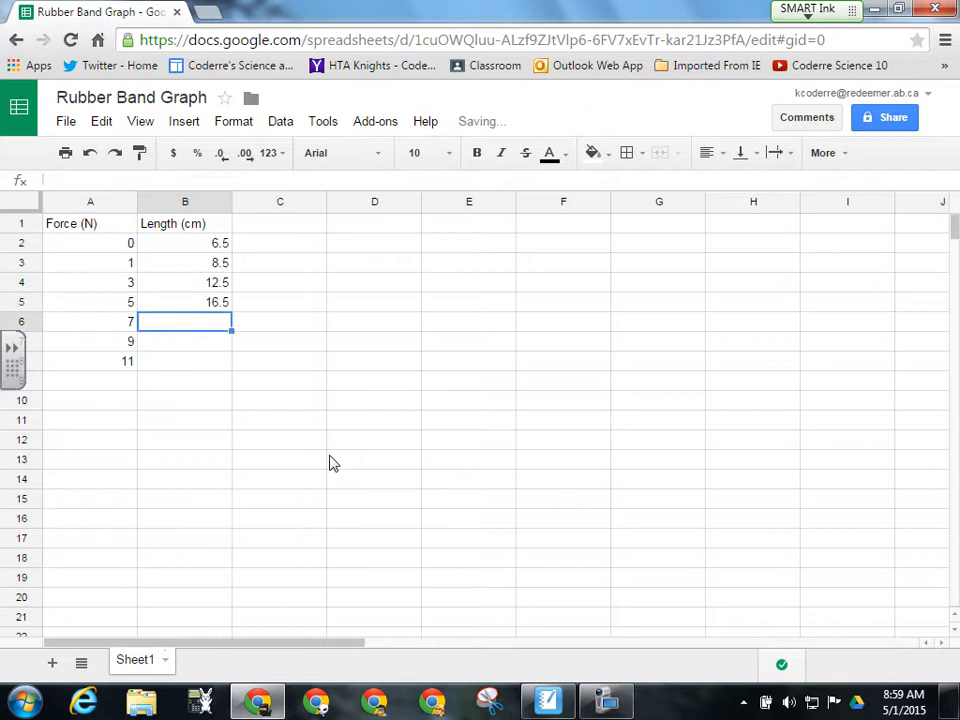
text(20.5)
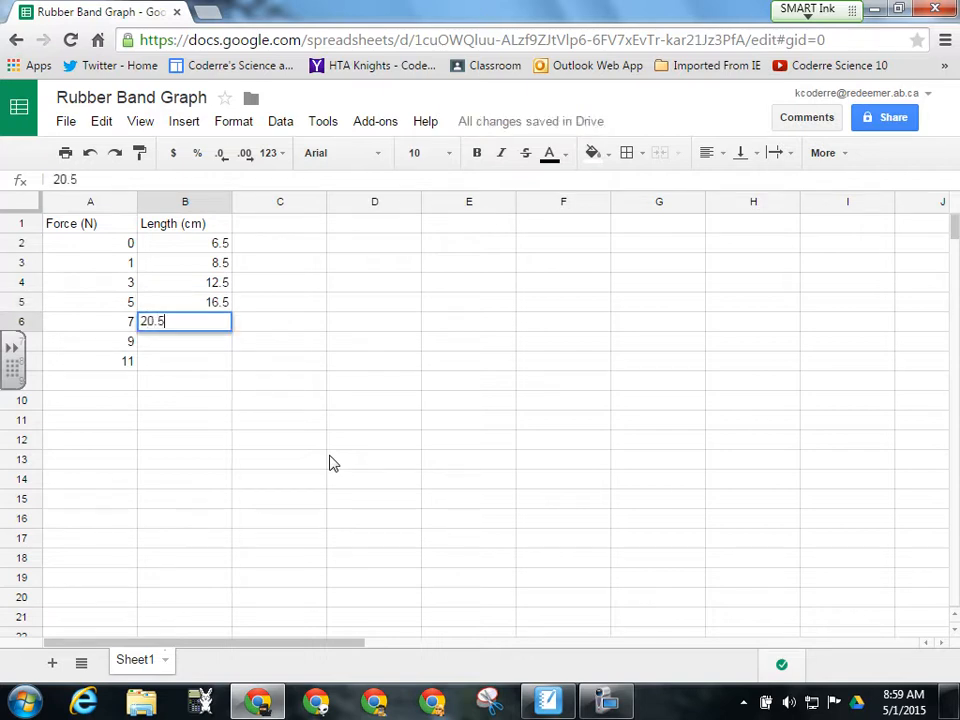
key(Return)
Complete the length column with 24.5 in cell B7 and 28.5 in cell B8
text(24)
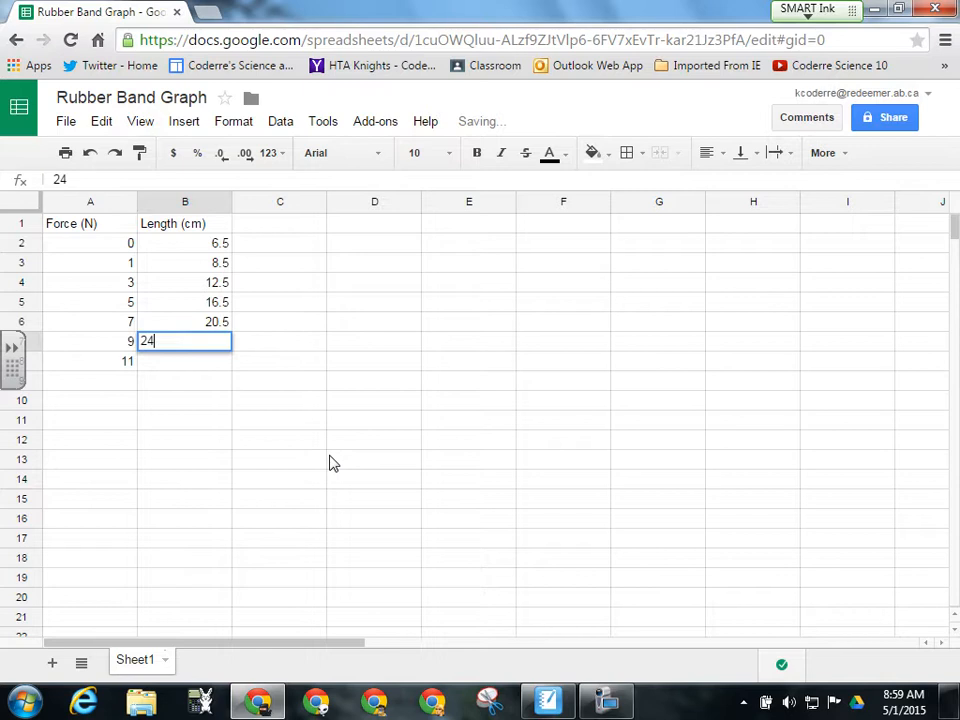
text(.5)
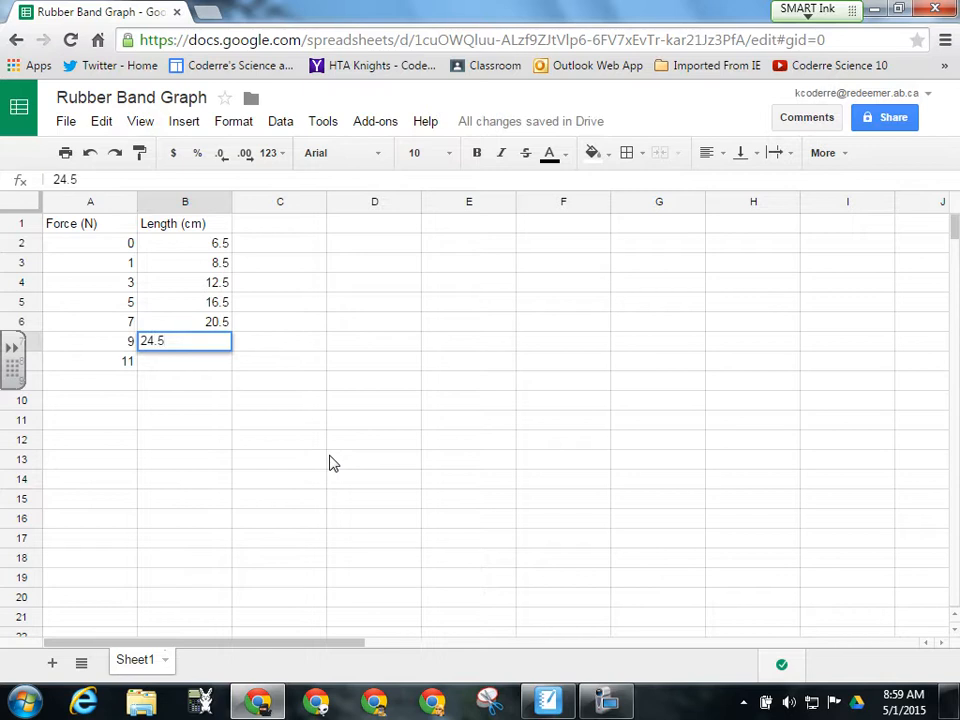
key(Return)
text(2)
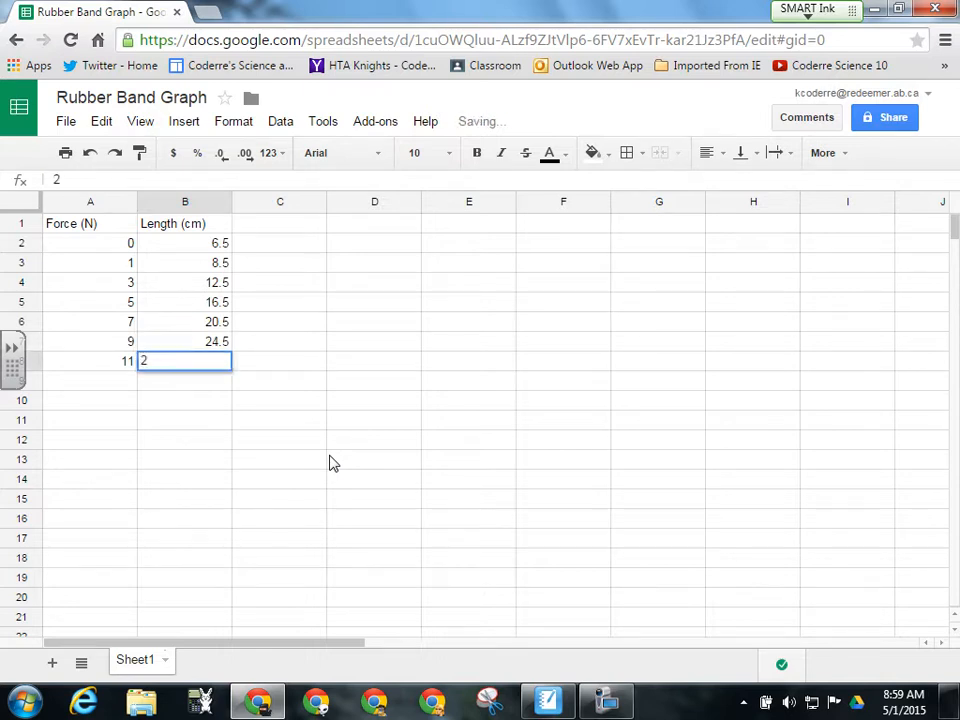
text(8.5)
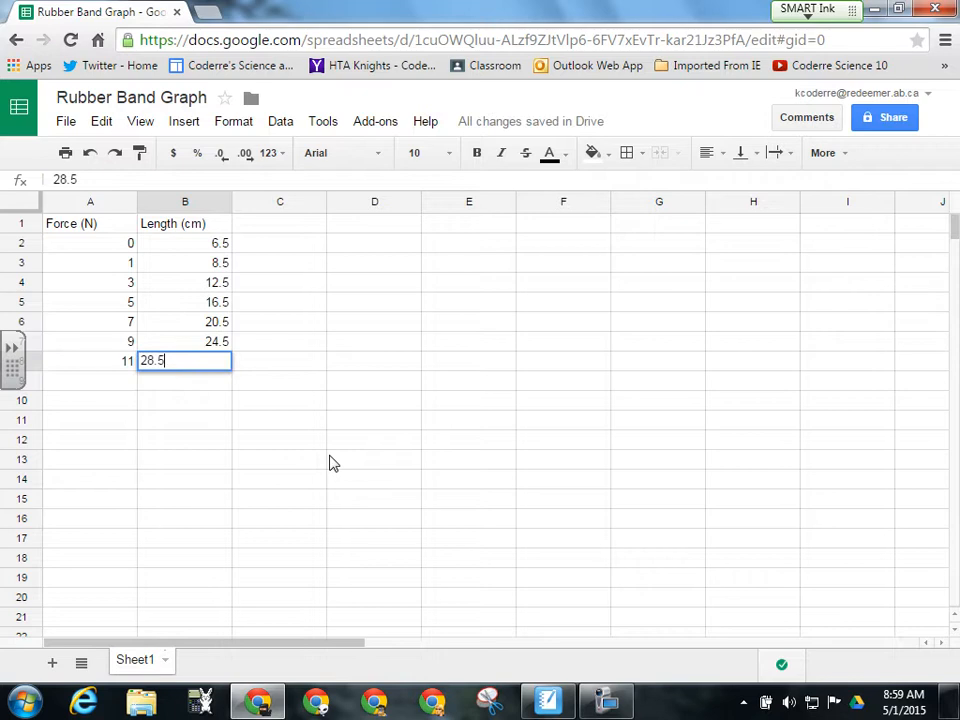
click(178, 413)
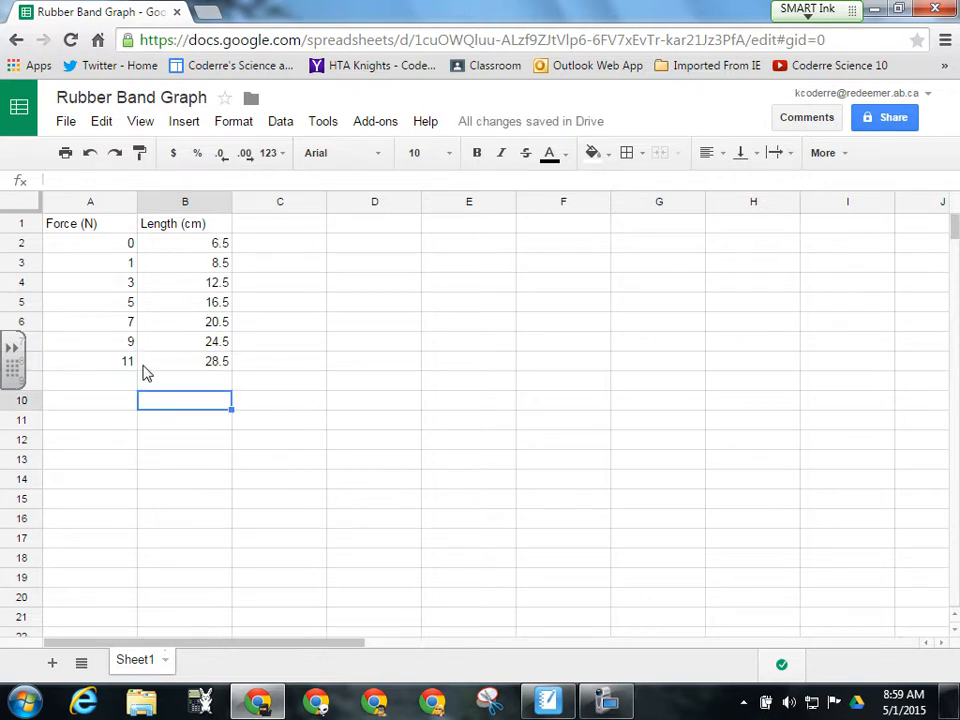
Start inserting a chart based on the force and length data in A1:B8, including the headings
click(627, 705)
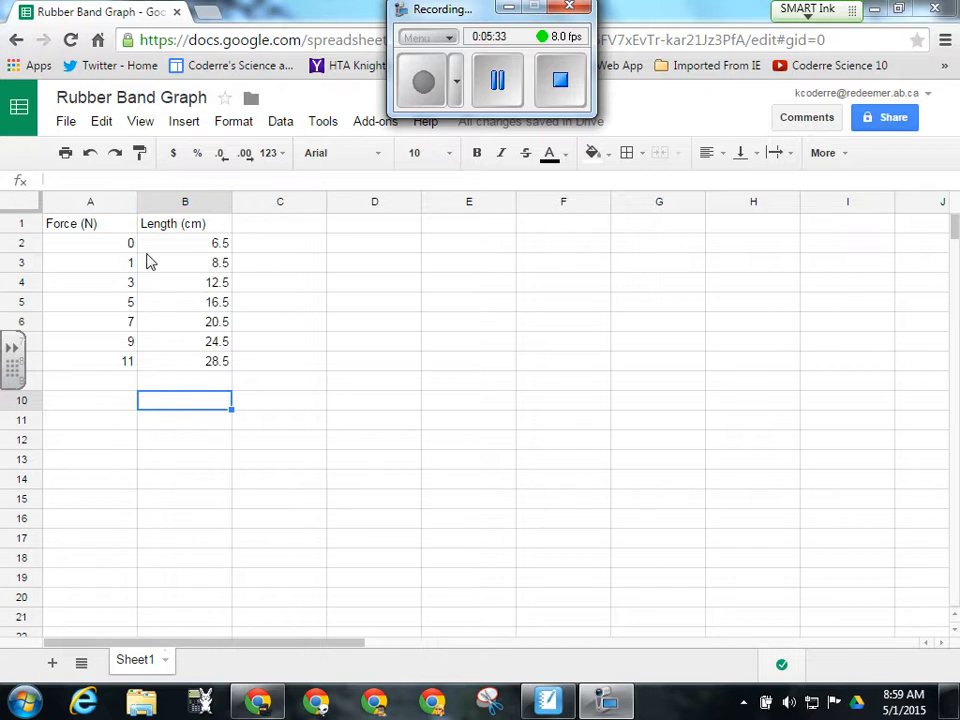
drag(71, 227, 210, 369)
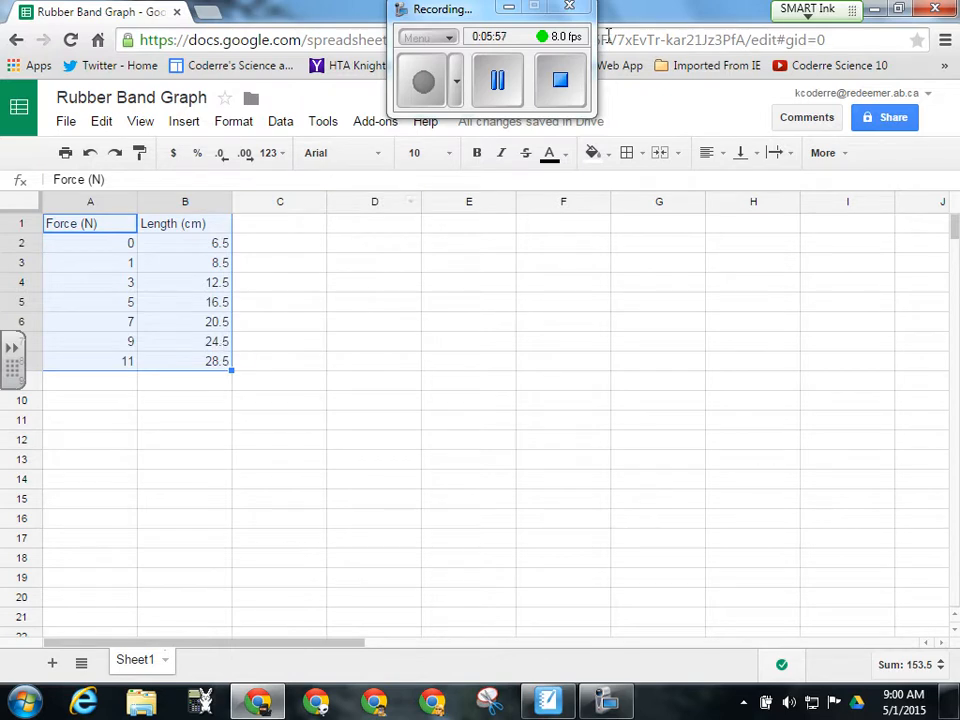
click(508, 7)
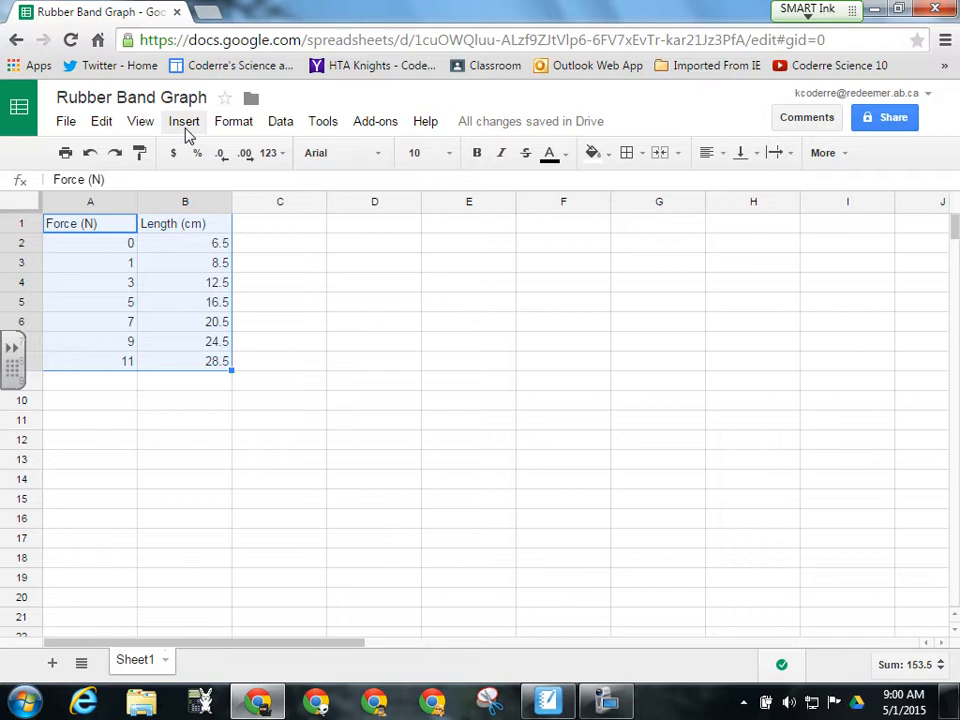
click(186, 124)
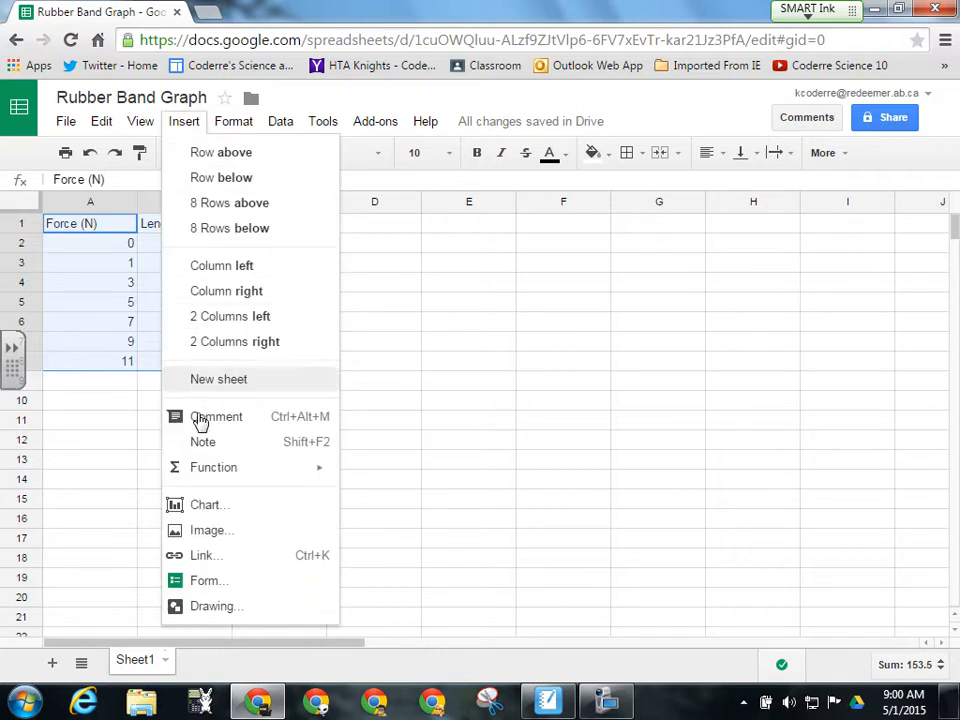
click(208, 510)
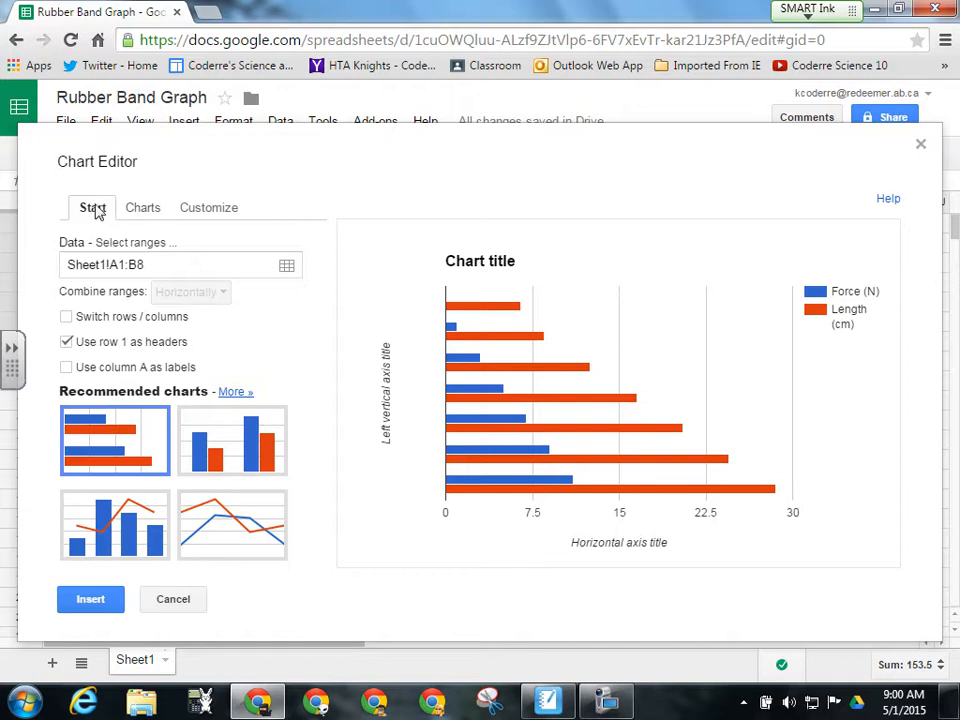
Change the chart type from bar to a scatter chart that plots the data as separate points
click(143, 210)
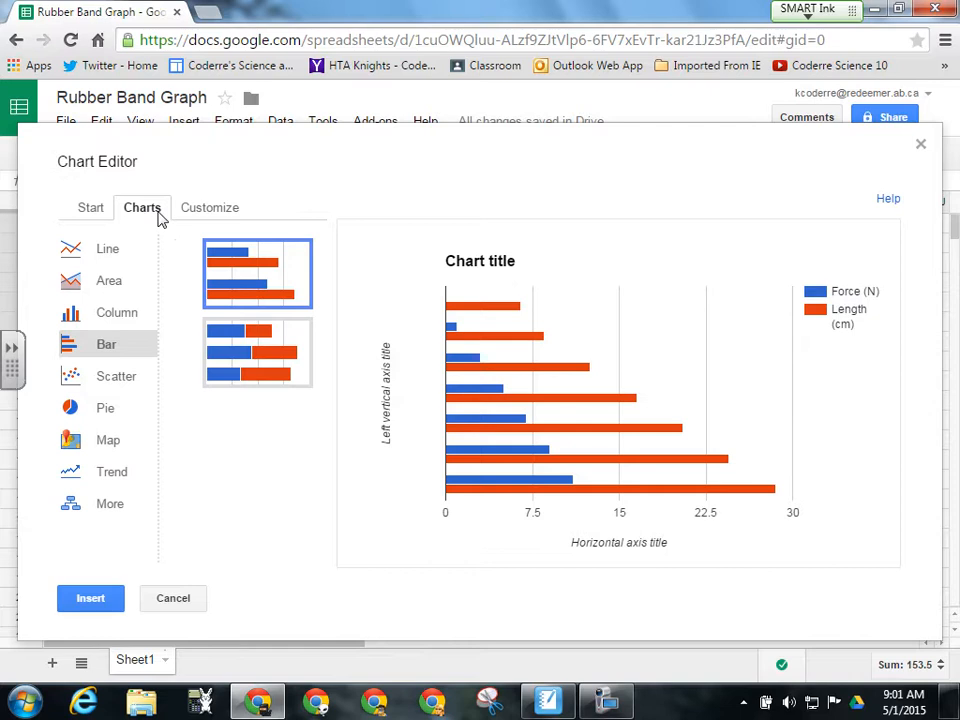
click(116, 386)
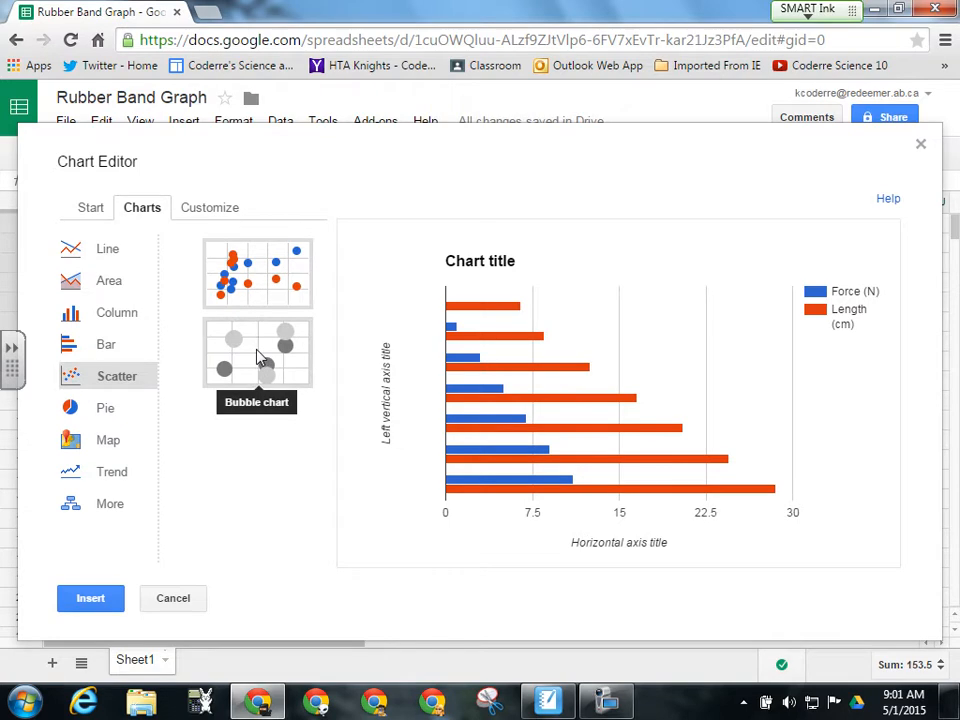
click(607, 700)
click(514, 90)
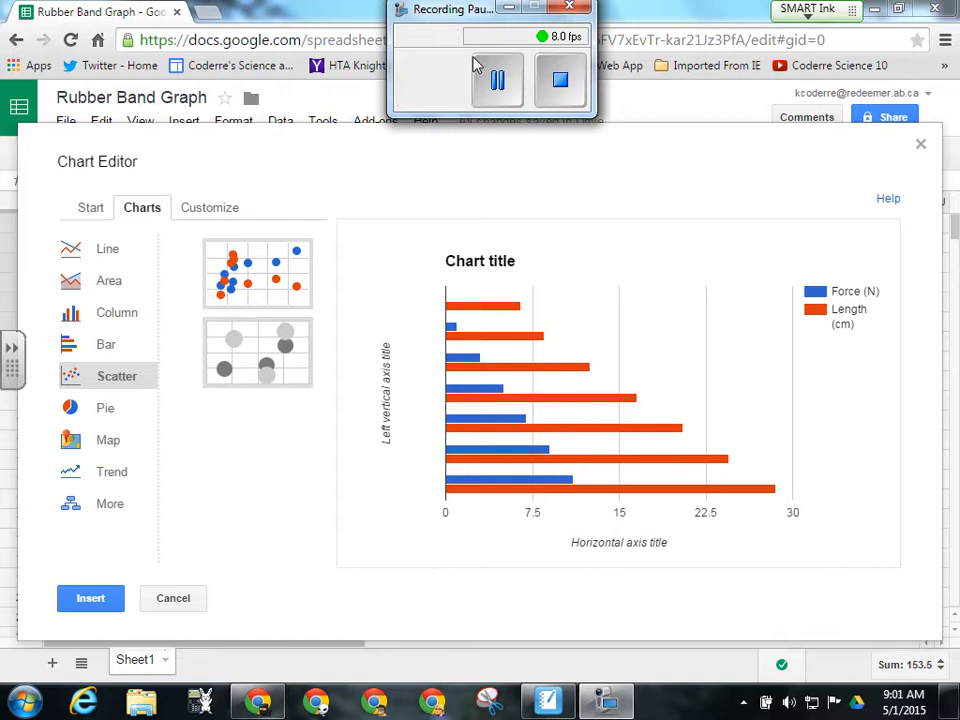
click(424, 81)
click(507, 7)
click(250, 285)
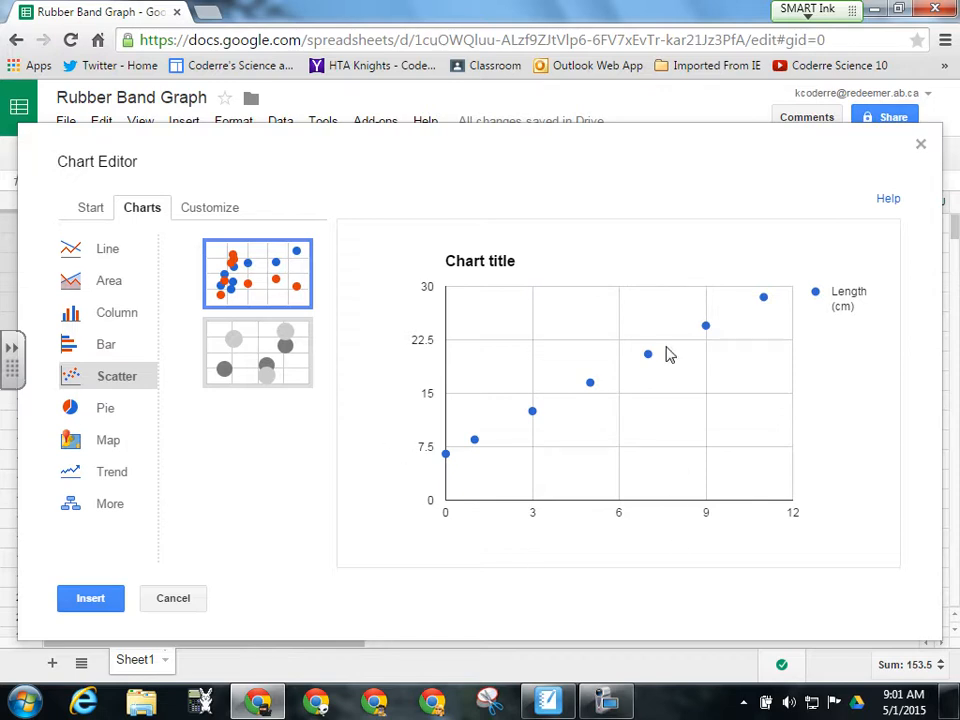
Set the chart title to "Length of Rubber Band Under Strain Graph"
click(219, 215)
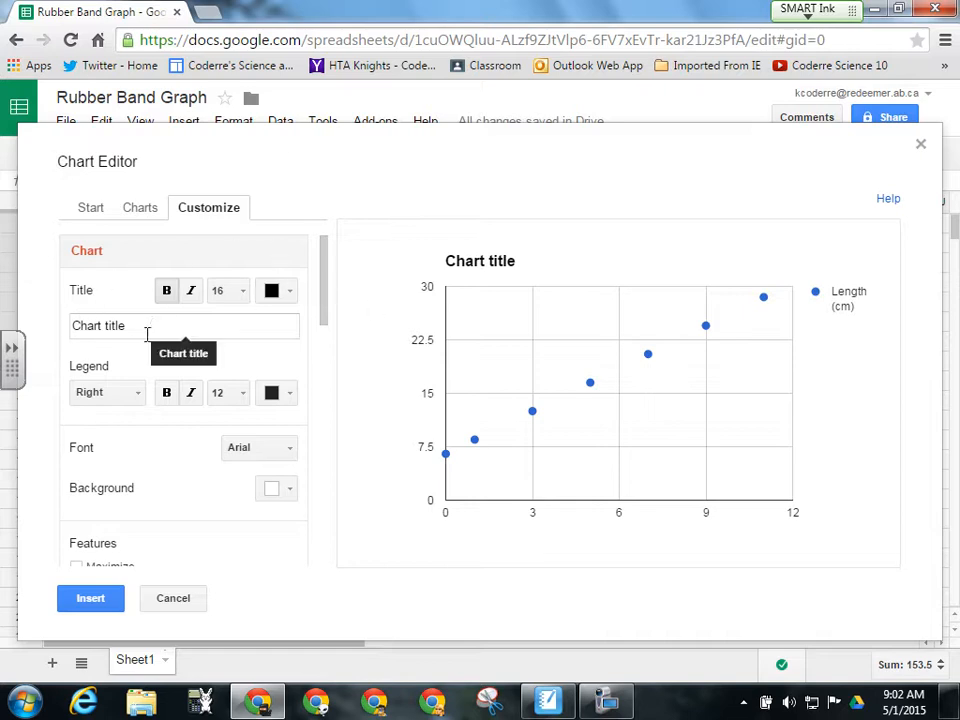
drag(136, 330, 60, 340)
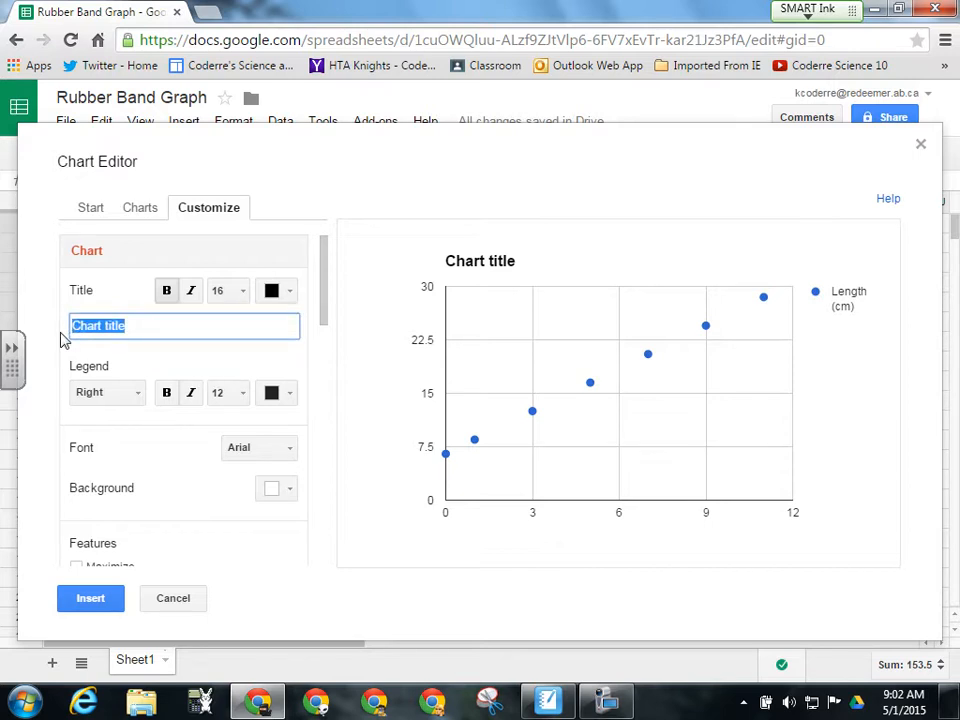
text(Length of Rubber Band Under S)
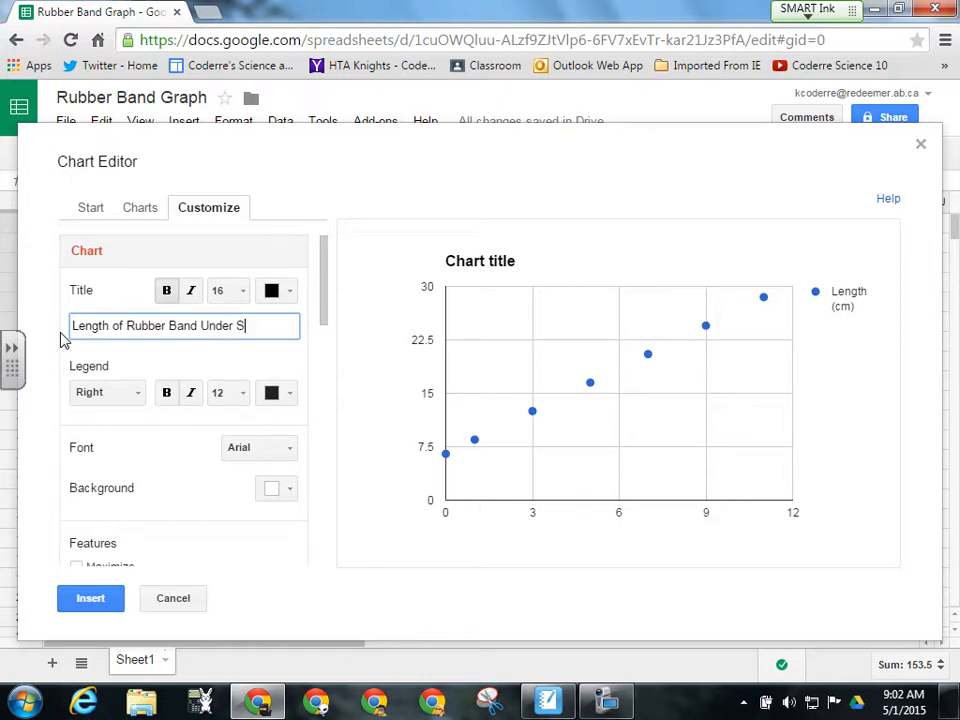
text(raph)
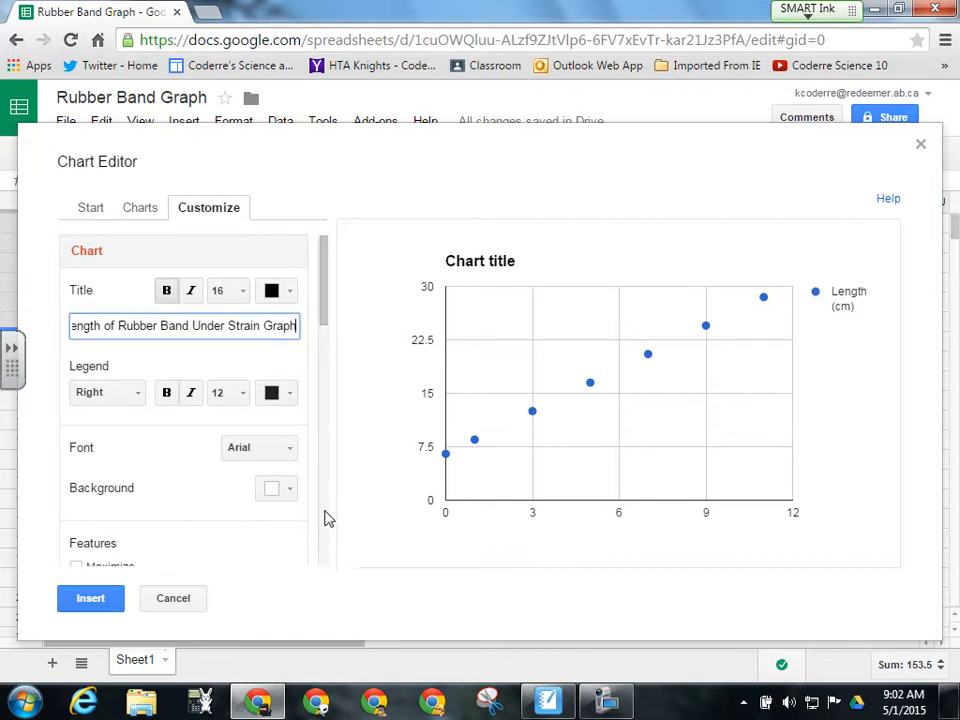
Set the horizontal axis title to "Force (Newtons)"
drag(325, 320, 325, 338)
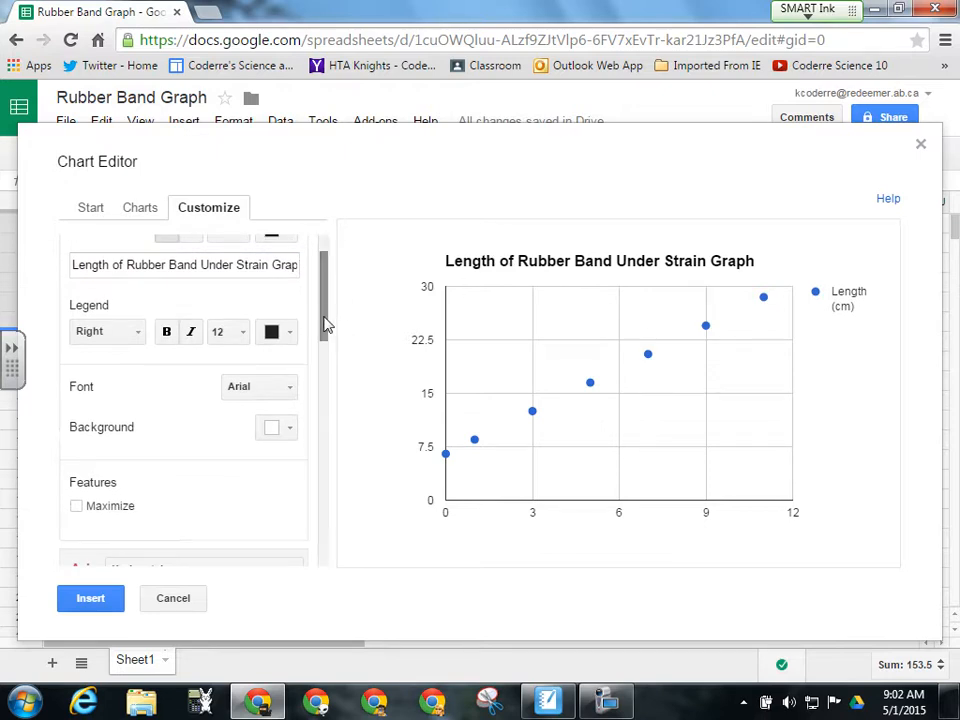
drag(328, 326, 324, 412)
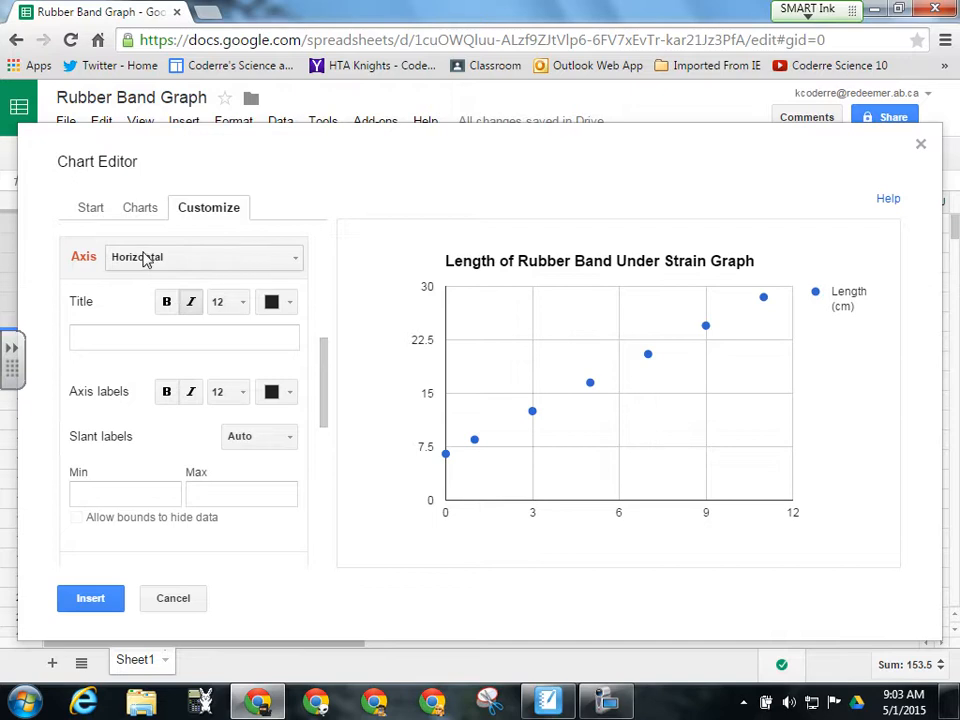
click(122, 342)
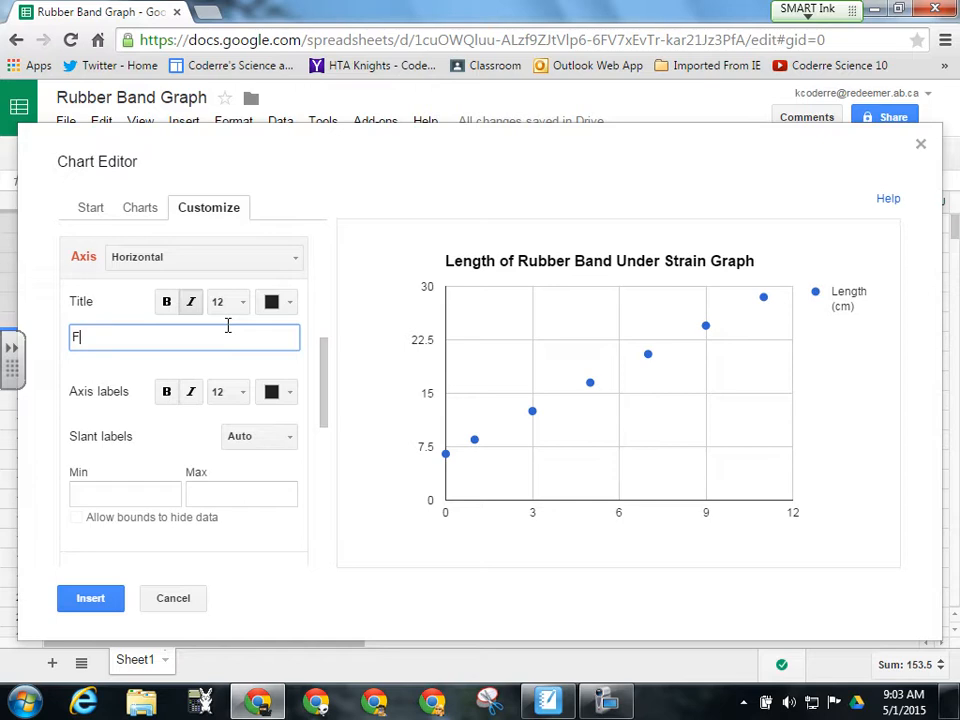
text(e)
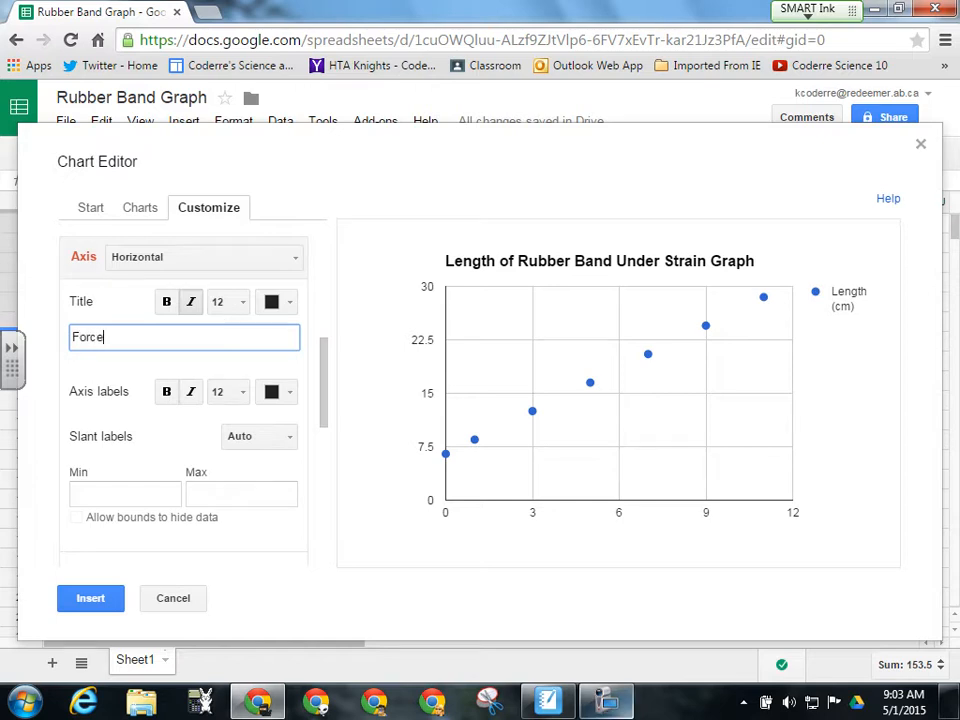
click(608, 700)
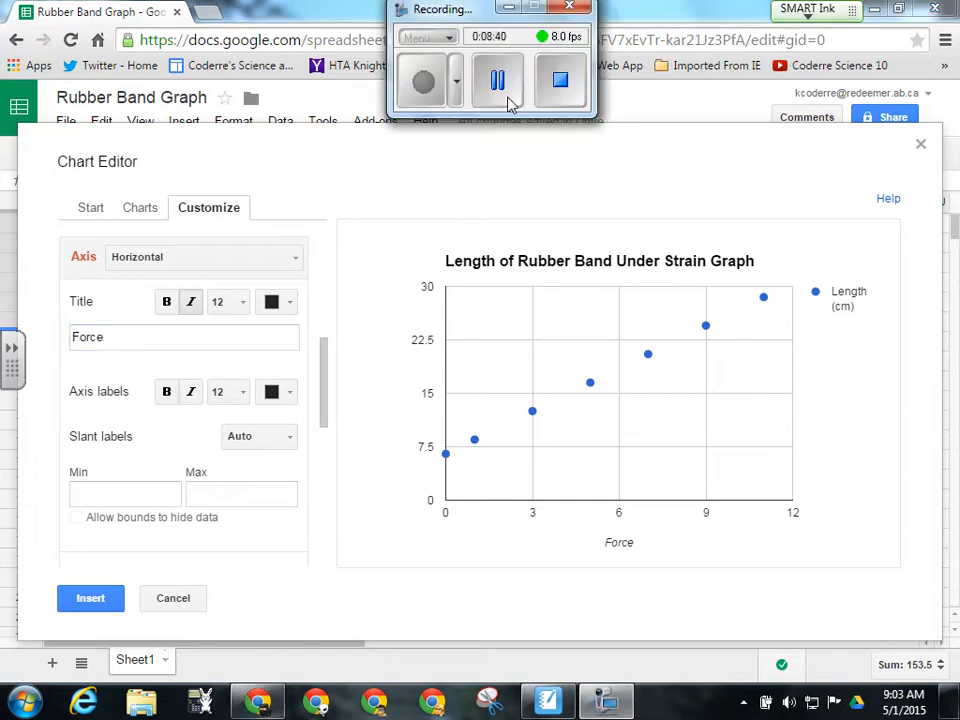
click(508, 8)
click(131, 338)
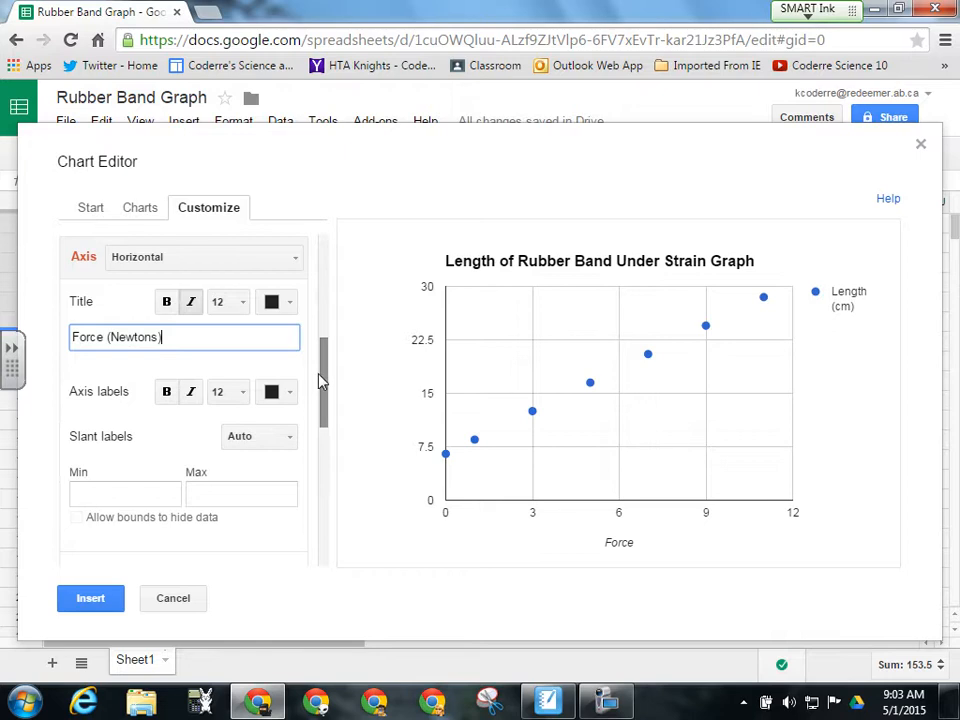
Try 2 major gridlines on the horizontal axis, return to 5, and set its minor gridlines to 1
drag(323, 377, 328, 435)
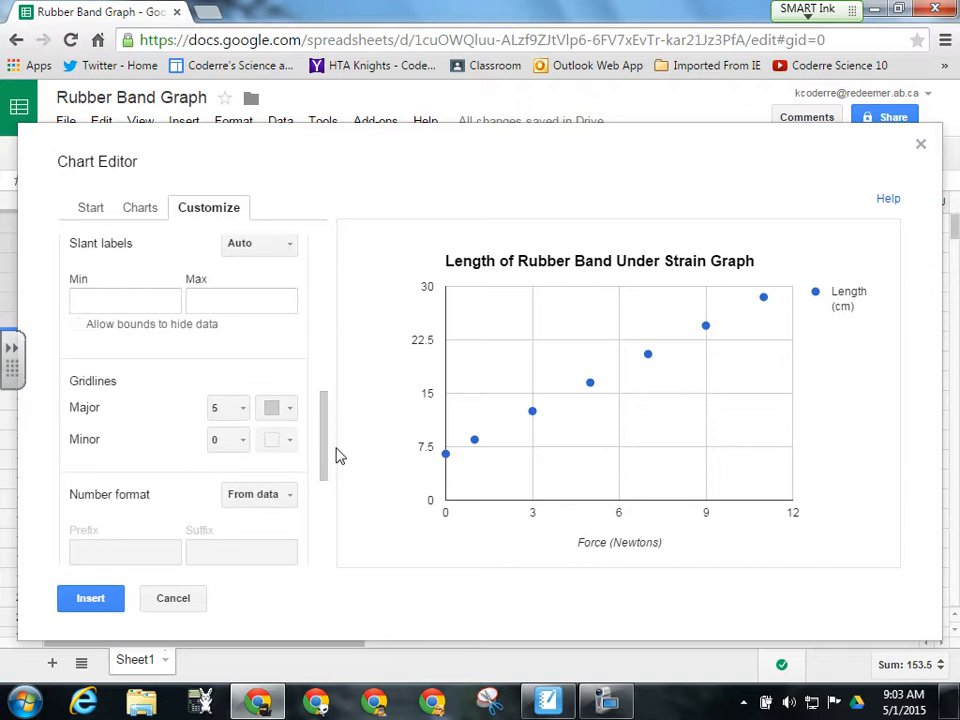
click(246, 409)
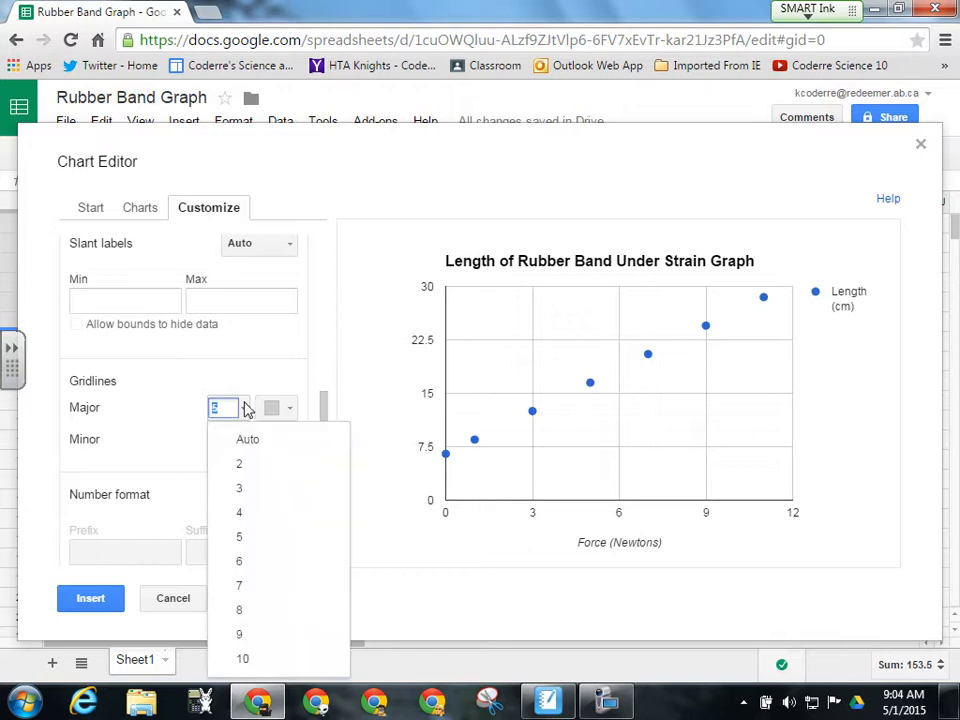
click(251, 461)
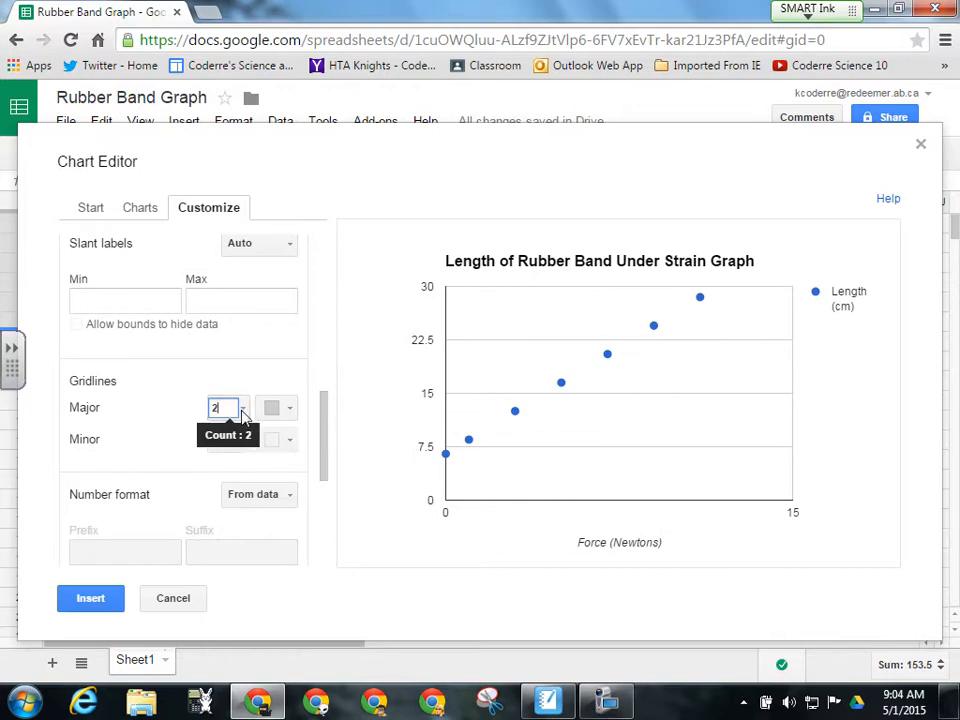
click(237, 408)
click(252, 537)
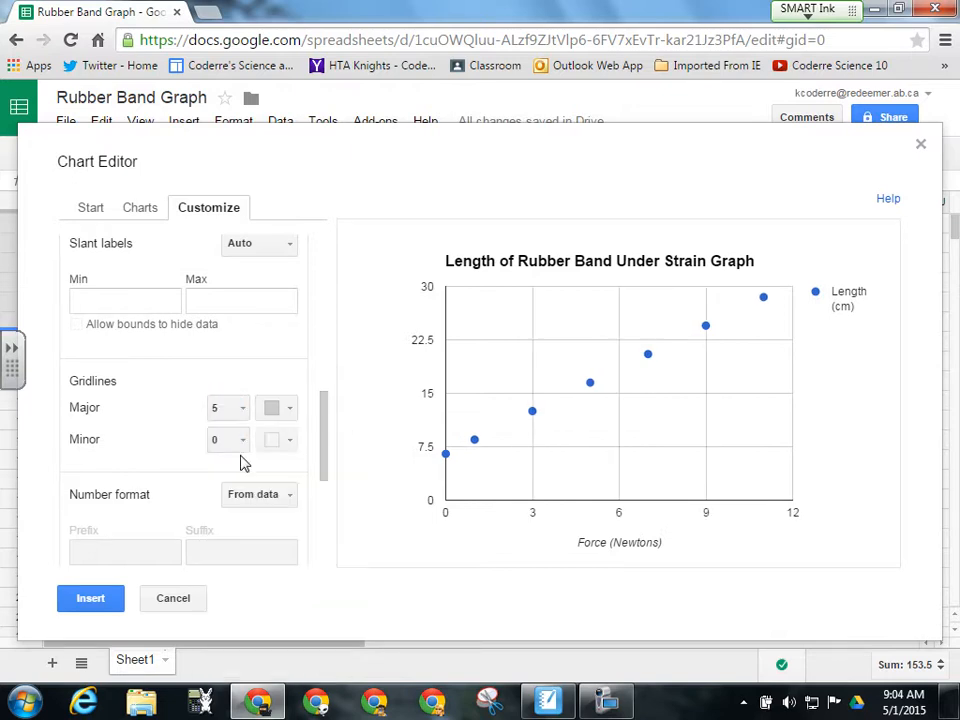
click(243, 440)
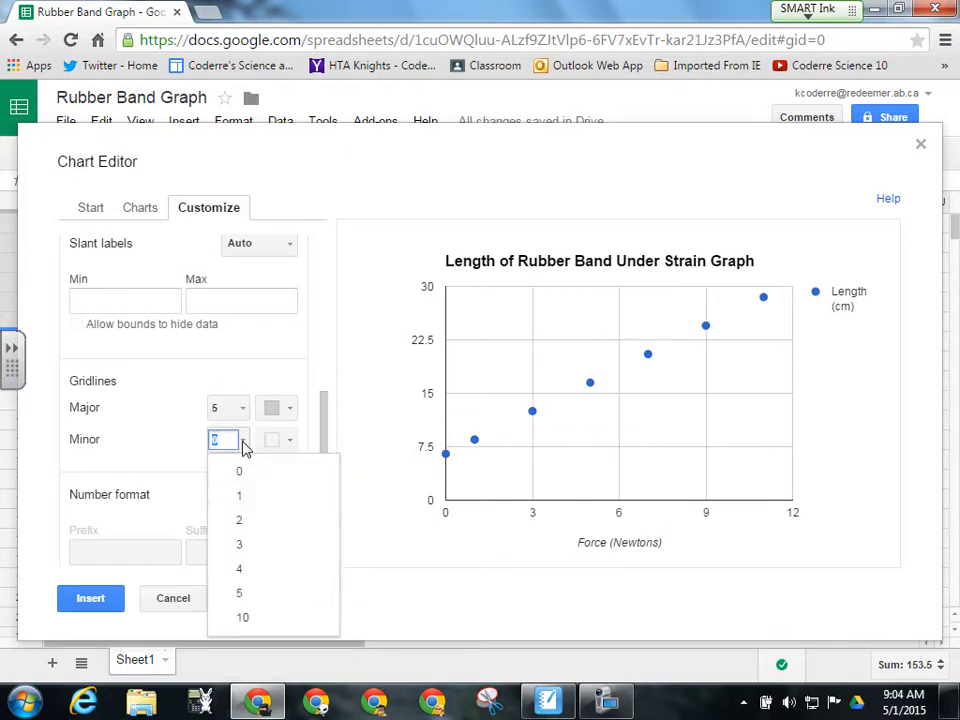
click(251, 494)
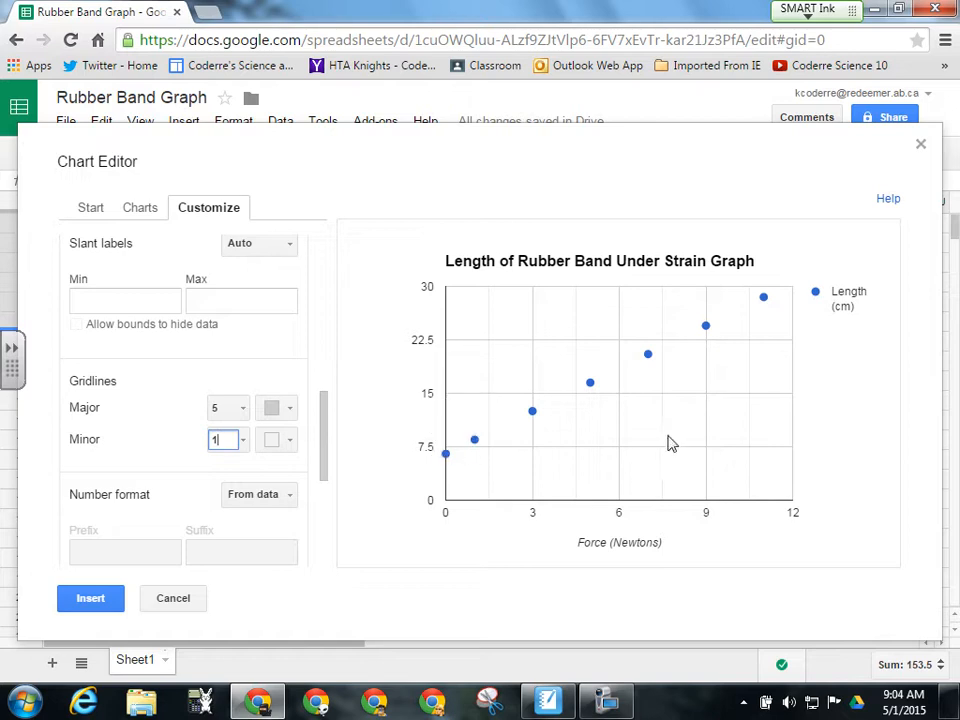
Set the left vertical axis title to "Length (cm)"
drag(323, 402, 334, 336)
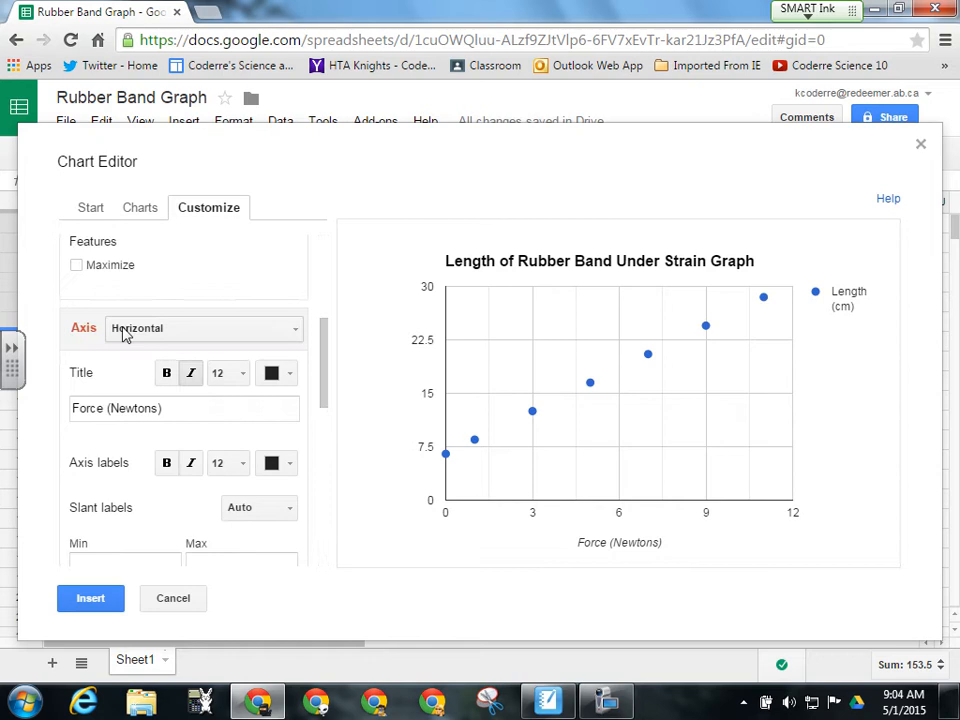
click(295, 333)
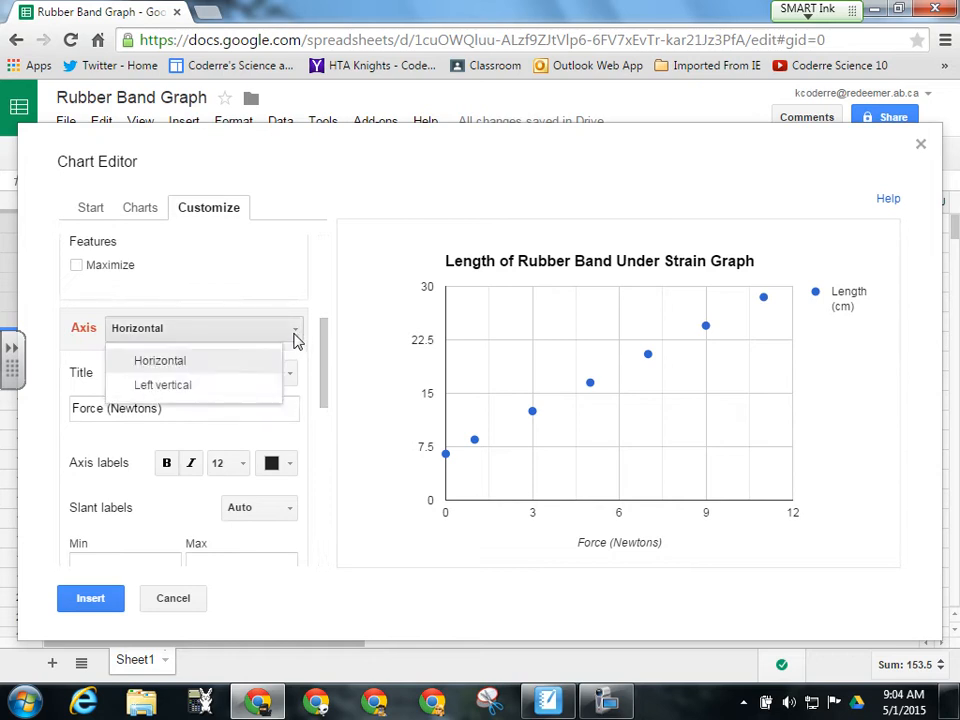
click(232, 385)
click(151, 414)
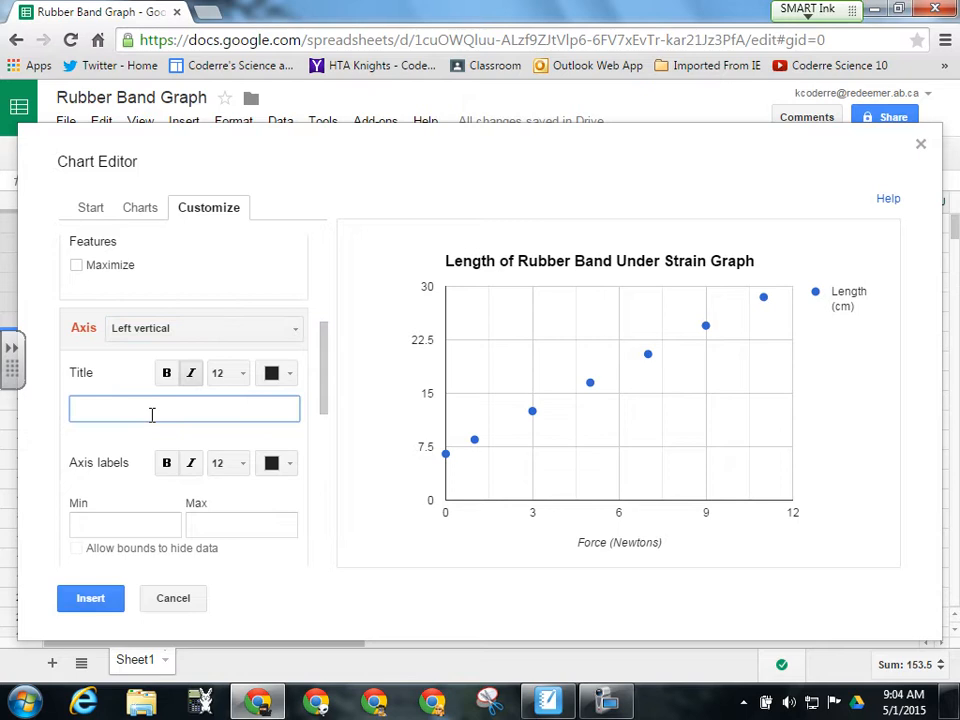
text(Length (cm)
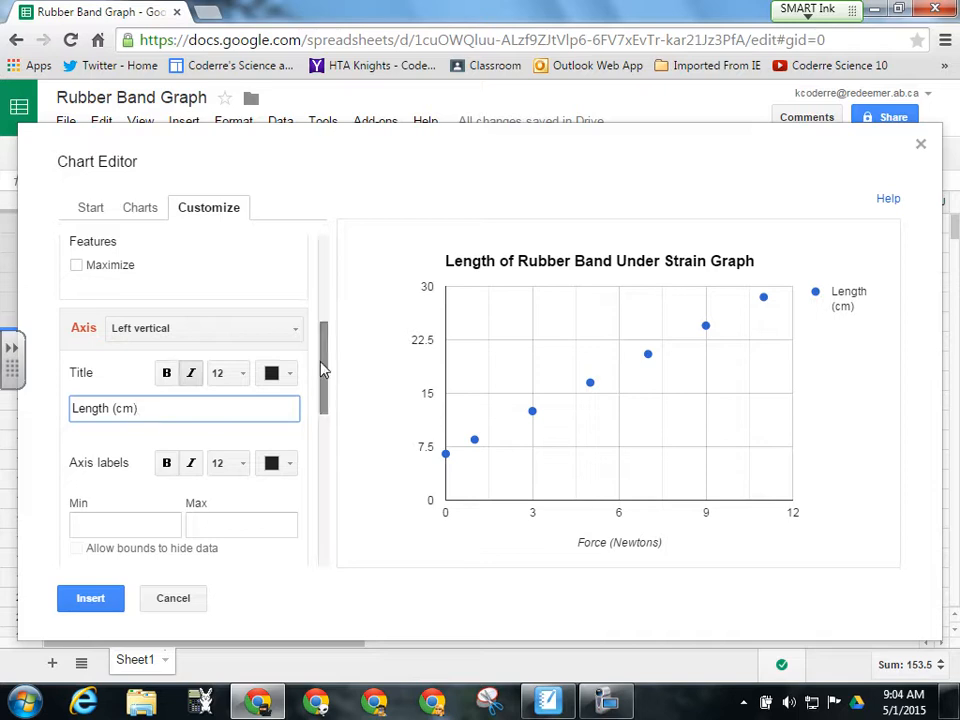
Set the left vertical axis's minor gridlines to 1
drag(322, 370, 324, 407)
drag(325, 408, 326, 429)
click(236, 459)
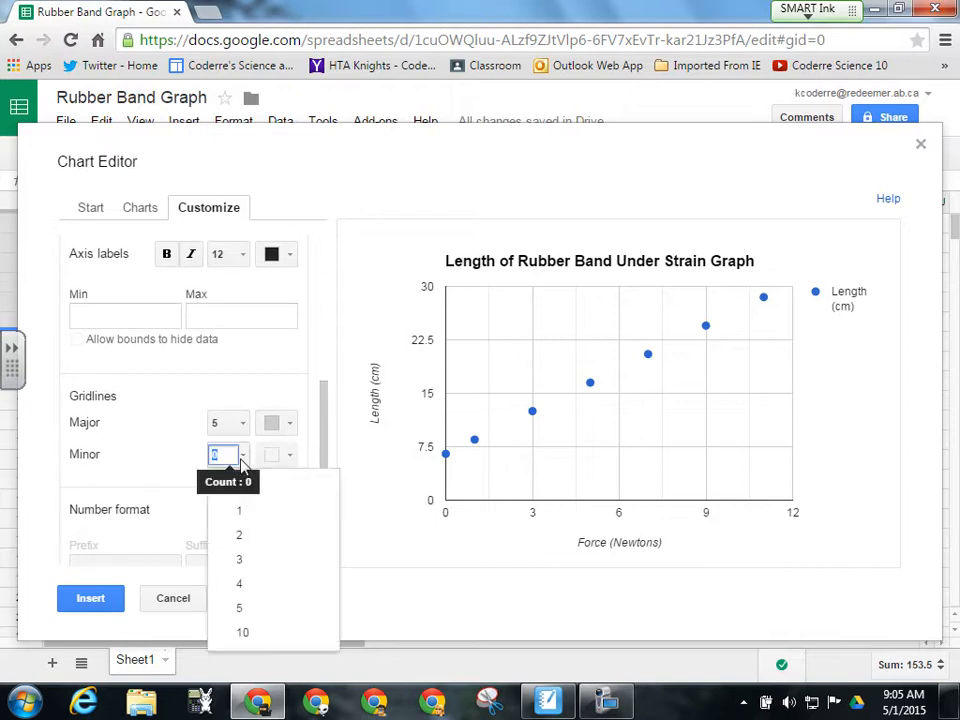
click(240, 508)
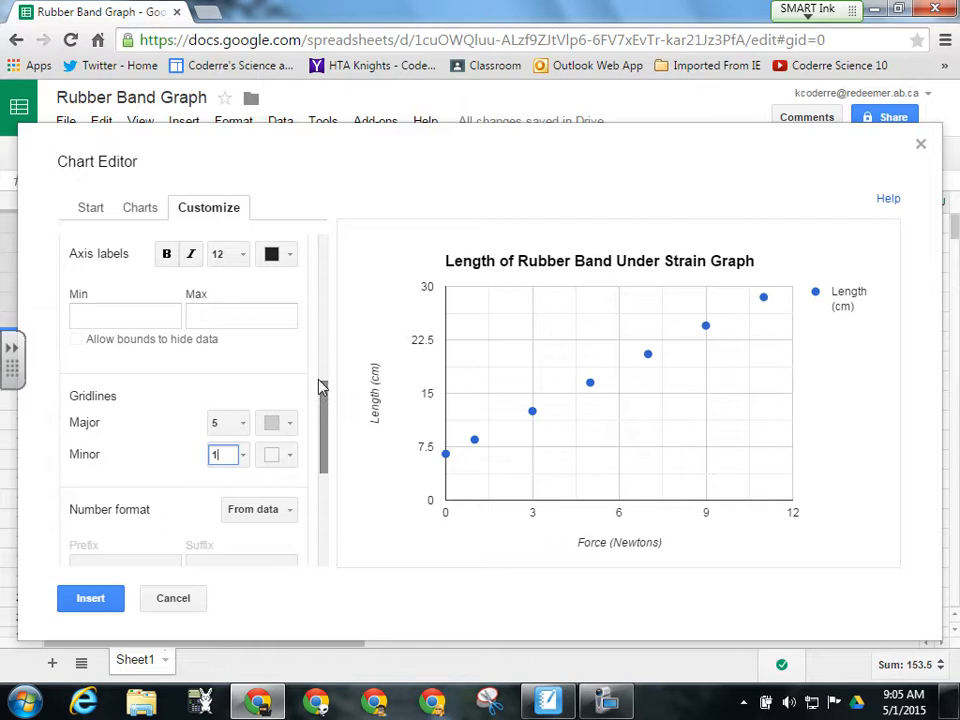
Add a linear trendline to the Length (cm) series and label it with its equation
drag(320, 390, 326, 510)
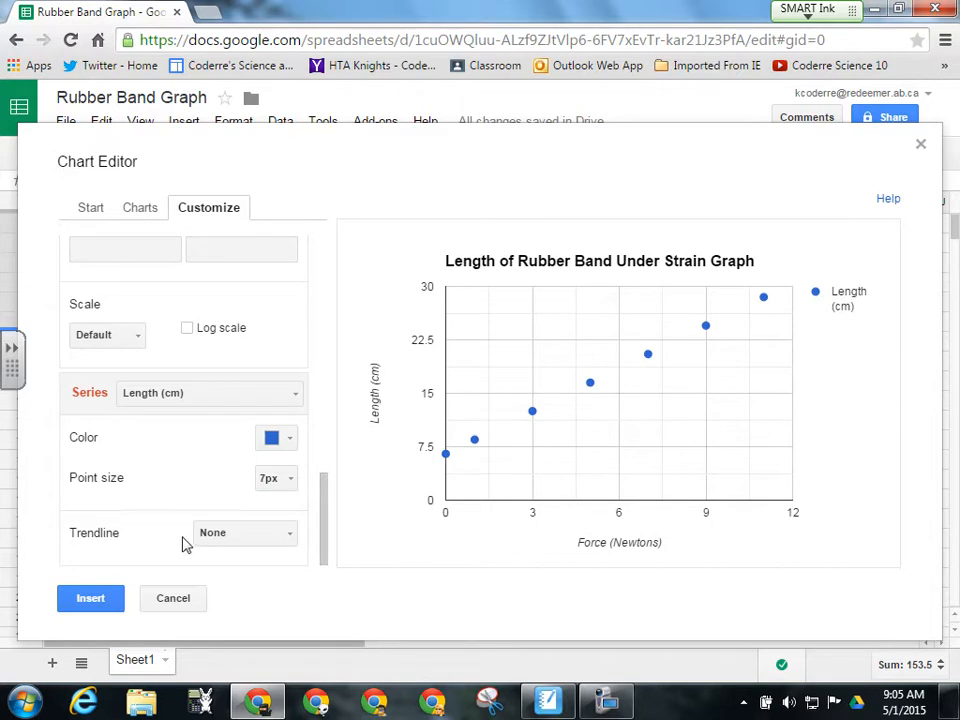
click(293, 538)
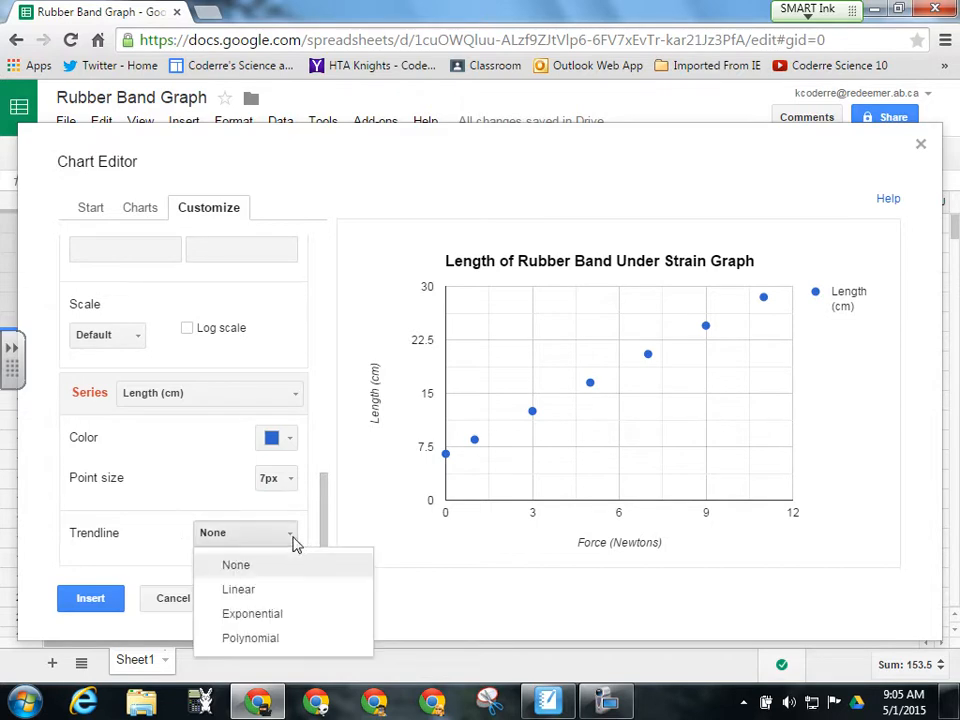
click(241, 597)
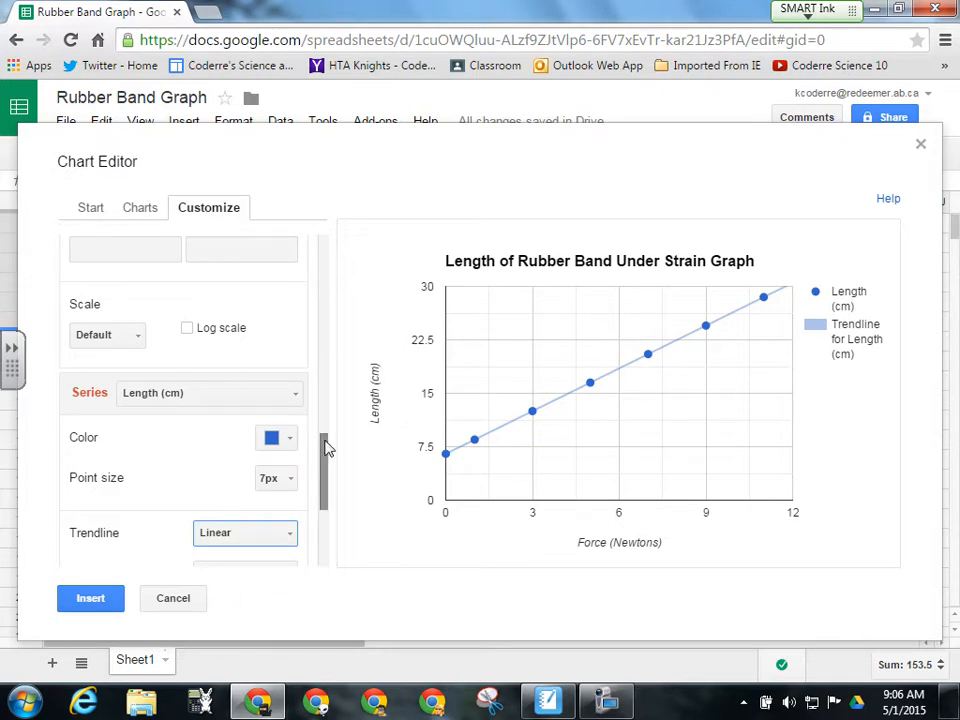
drag(327, 449, 322, 482)
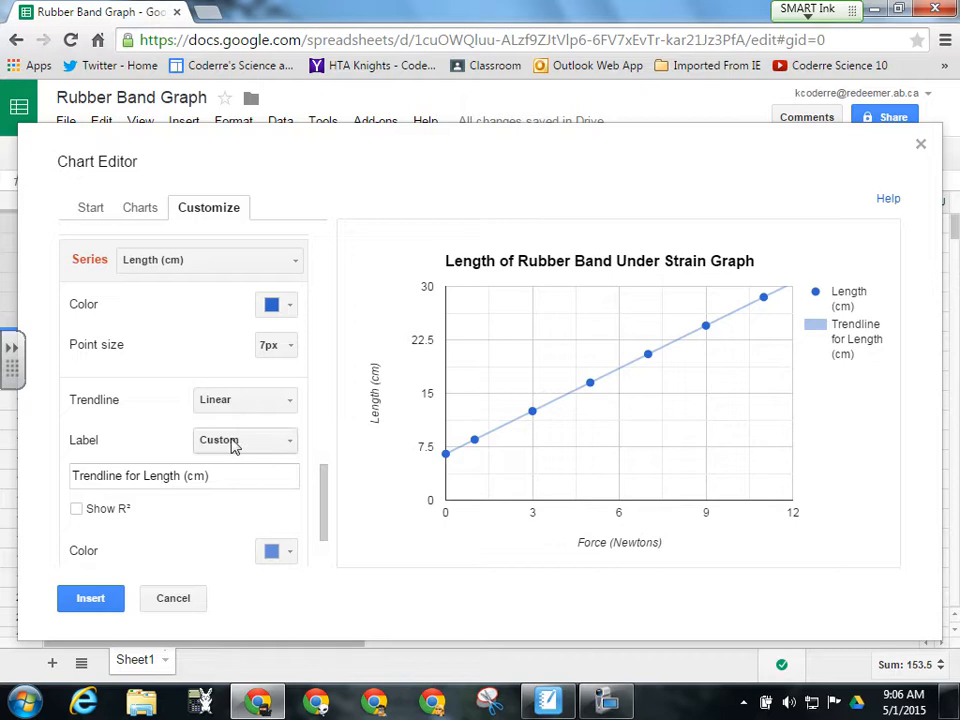
click(290, 446)
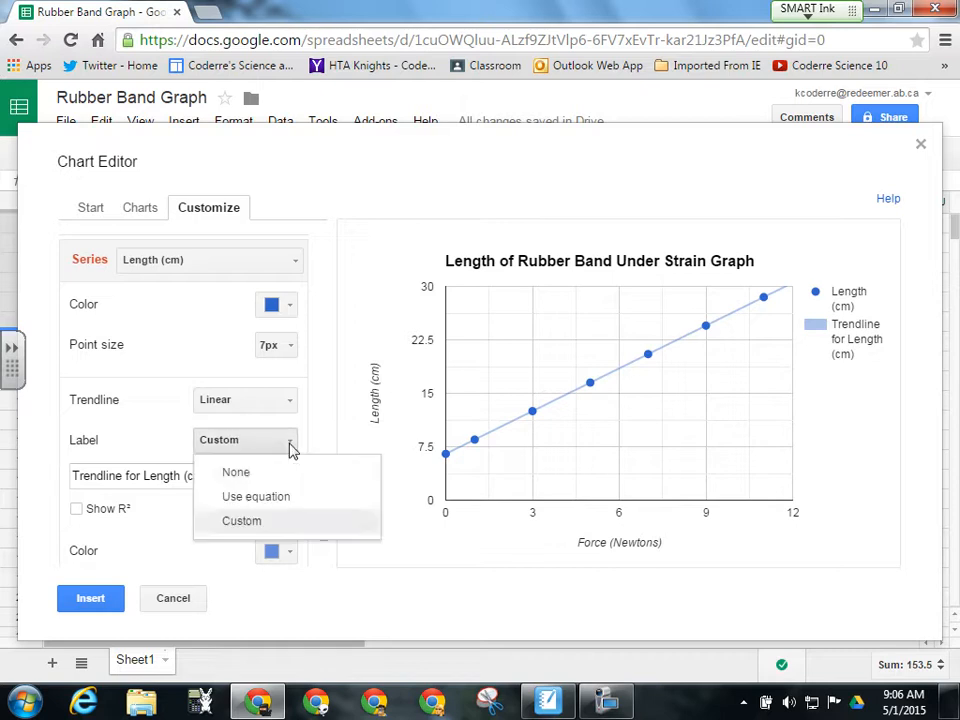
click(268, 496)
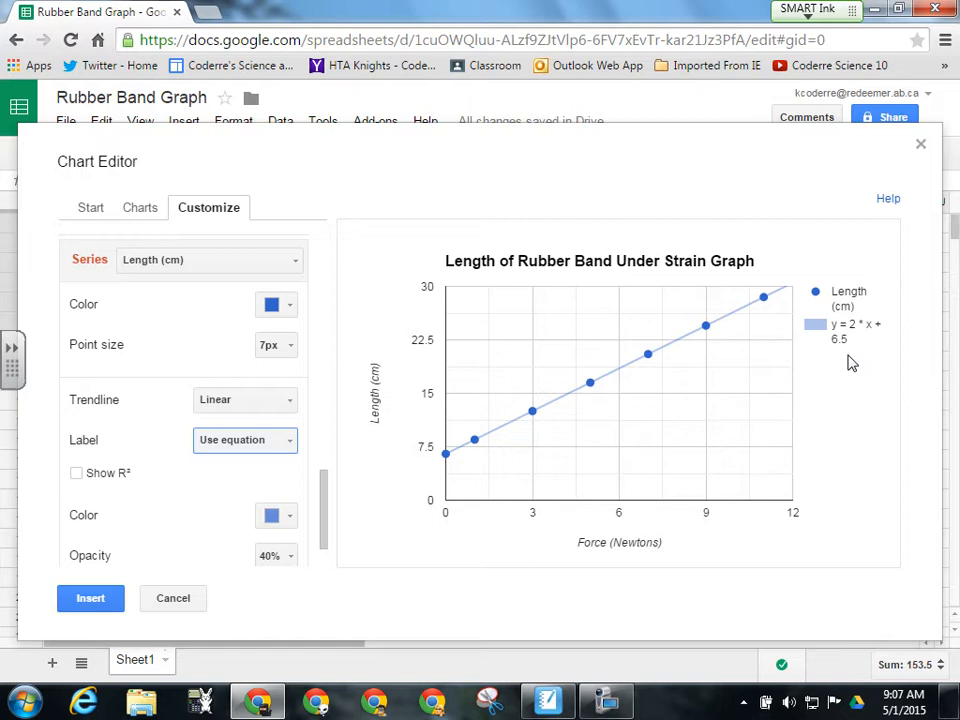
Close the chart editor without inserting the chart, and bring up question 3 on book thickness in SMART Notebook
click(920, 144)
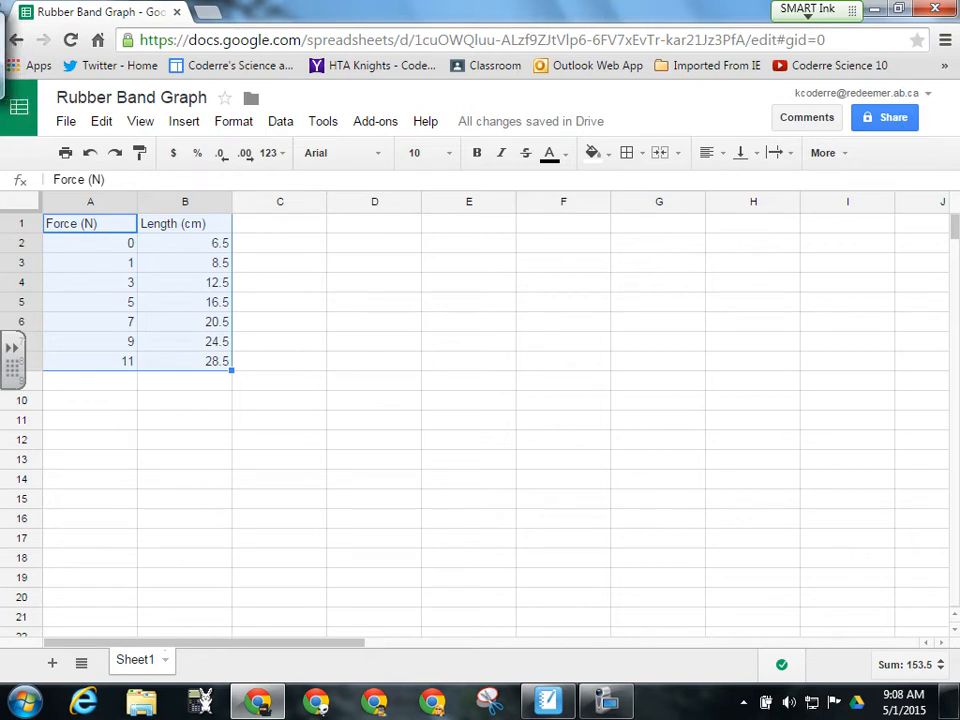
click(547, 700)
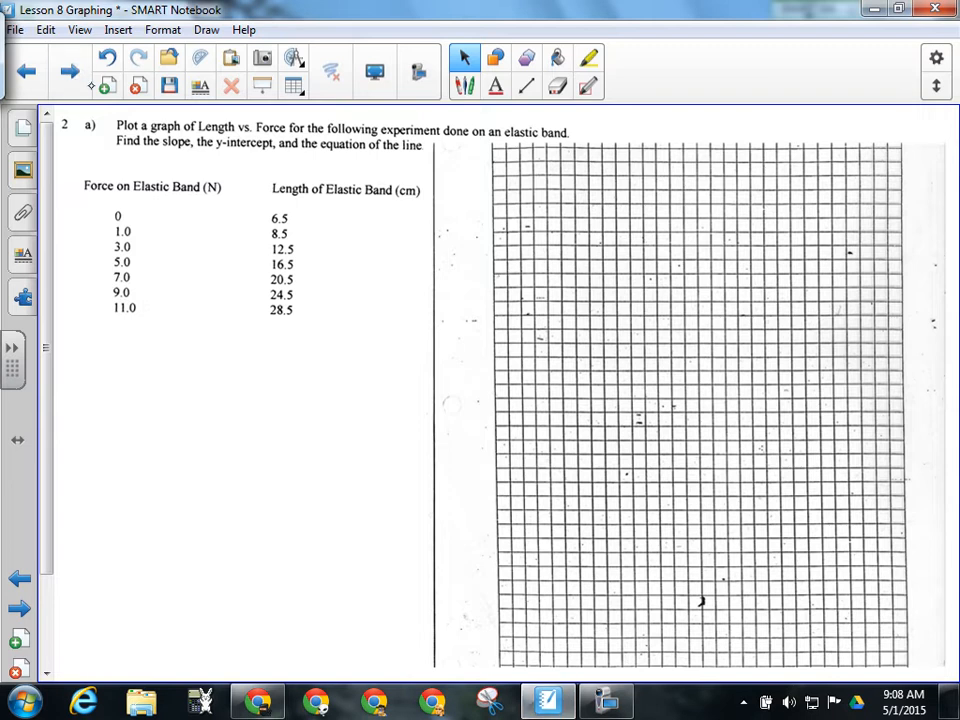
click(68, 66)
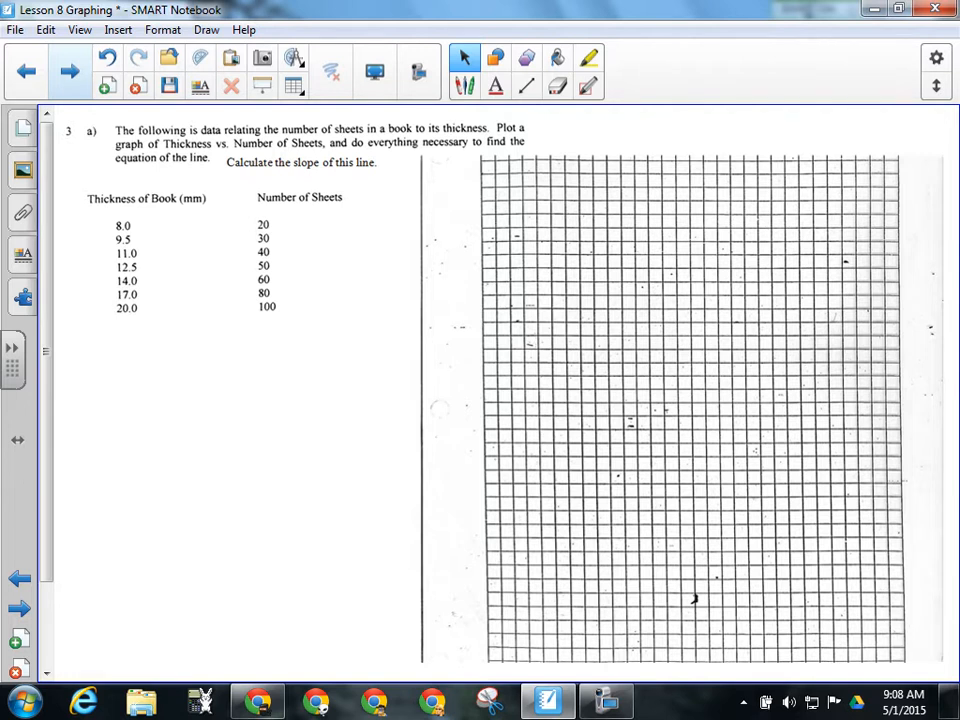
Switch back to Google Sheets in Chrome and create a new blank spreadsheet from the Sheets home page
click(260, 703)
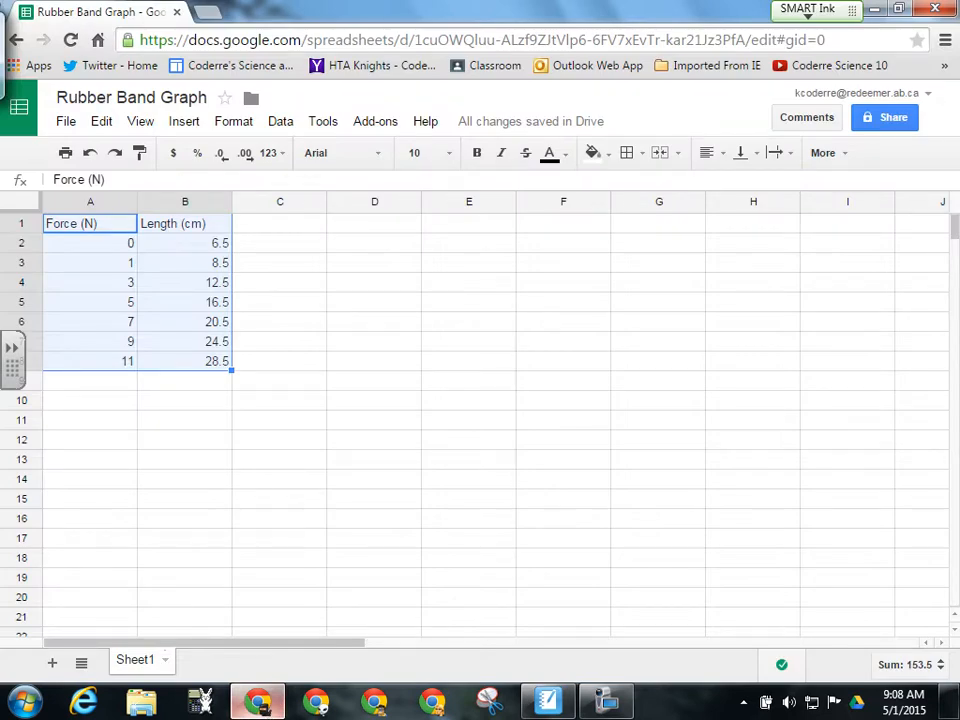
click(19, 107)
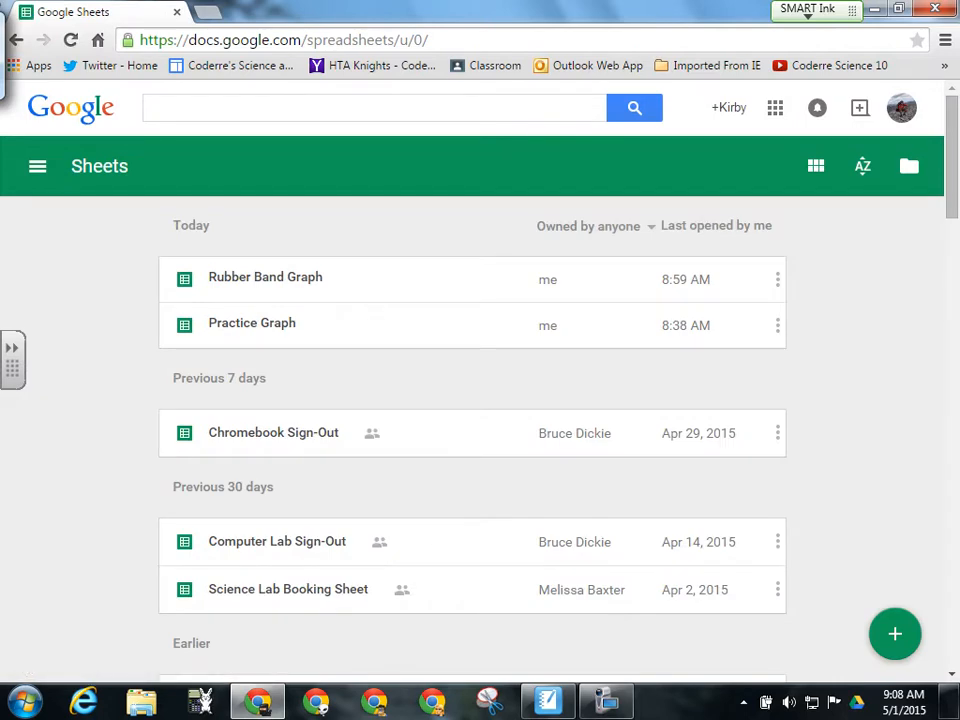
click(895, 633)
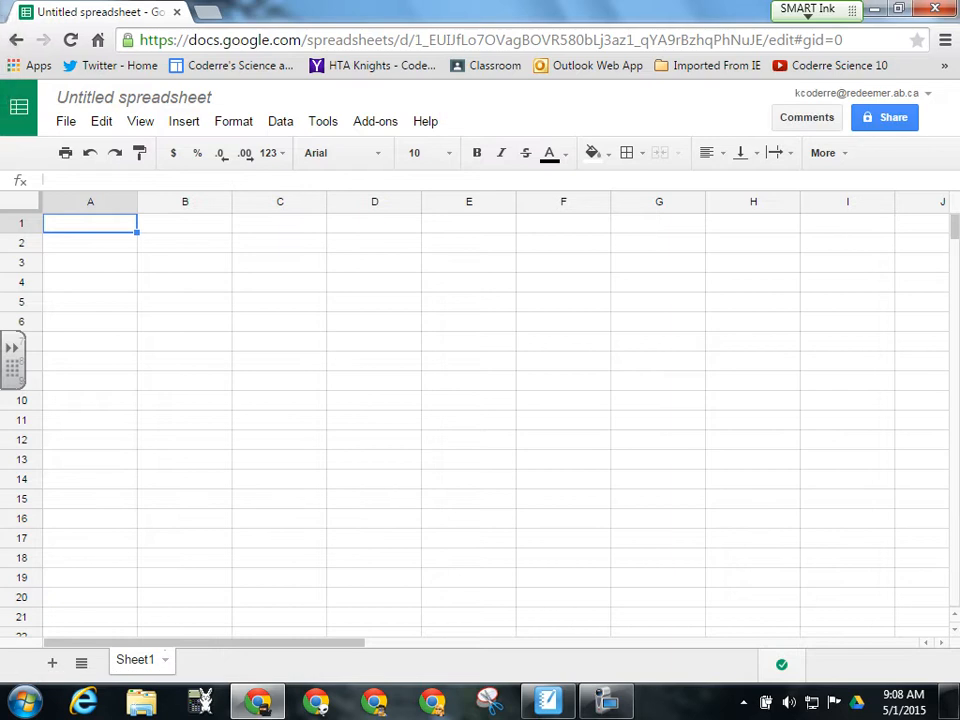
Switch to SMART Notebook and review the book thickness and number of sheets data in question 3
click(553, 705)
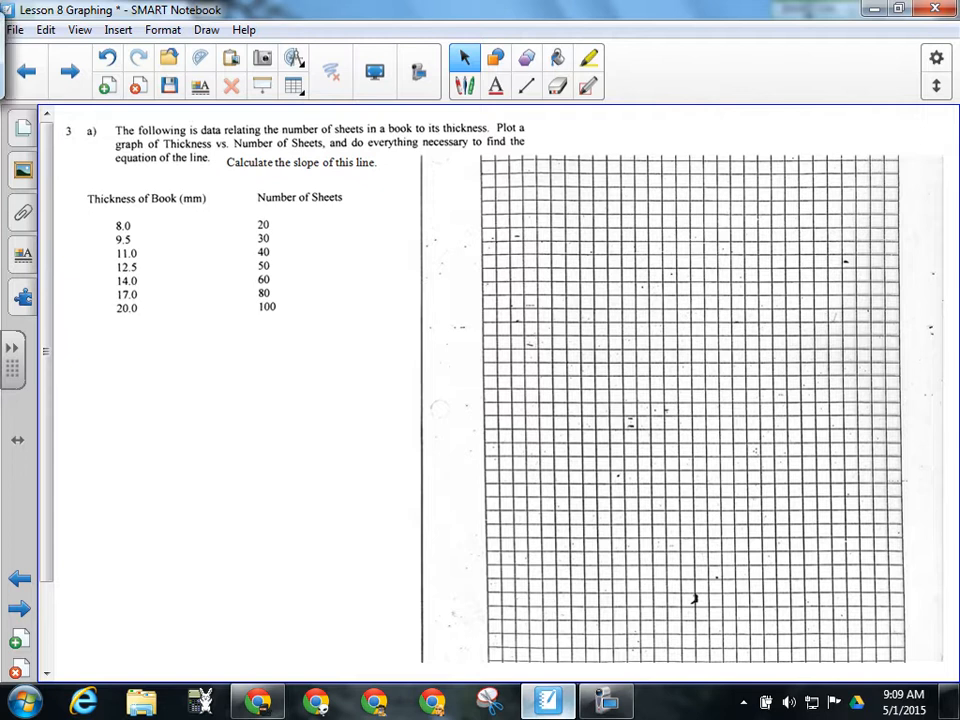
click(606, 702)
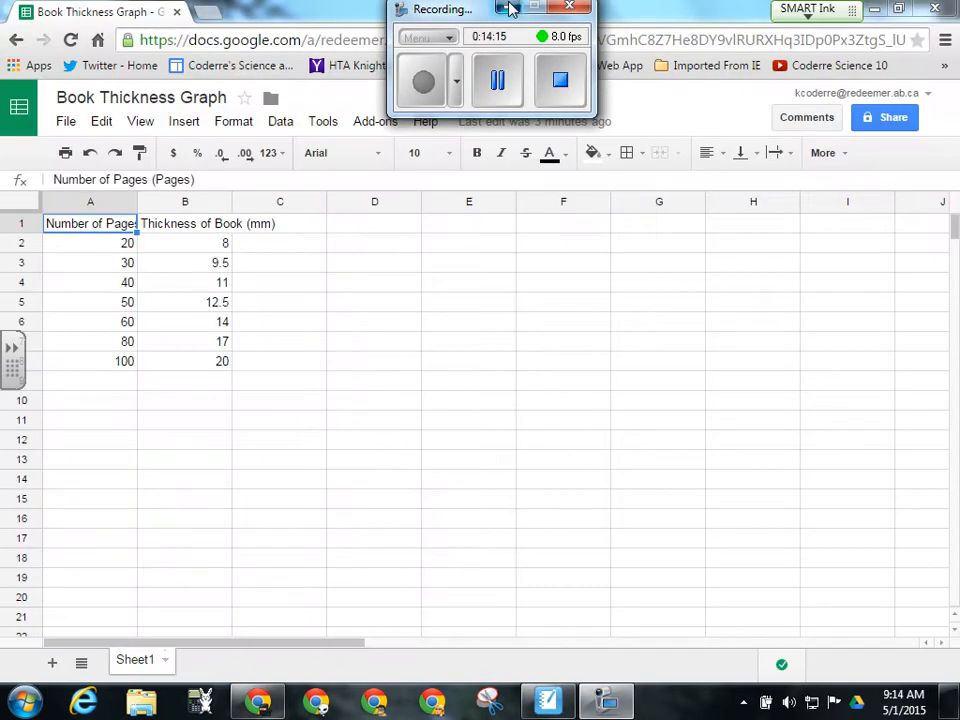
click(510, 8)
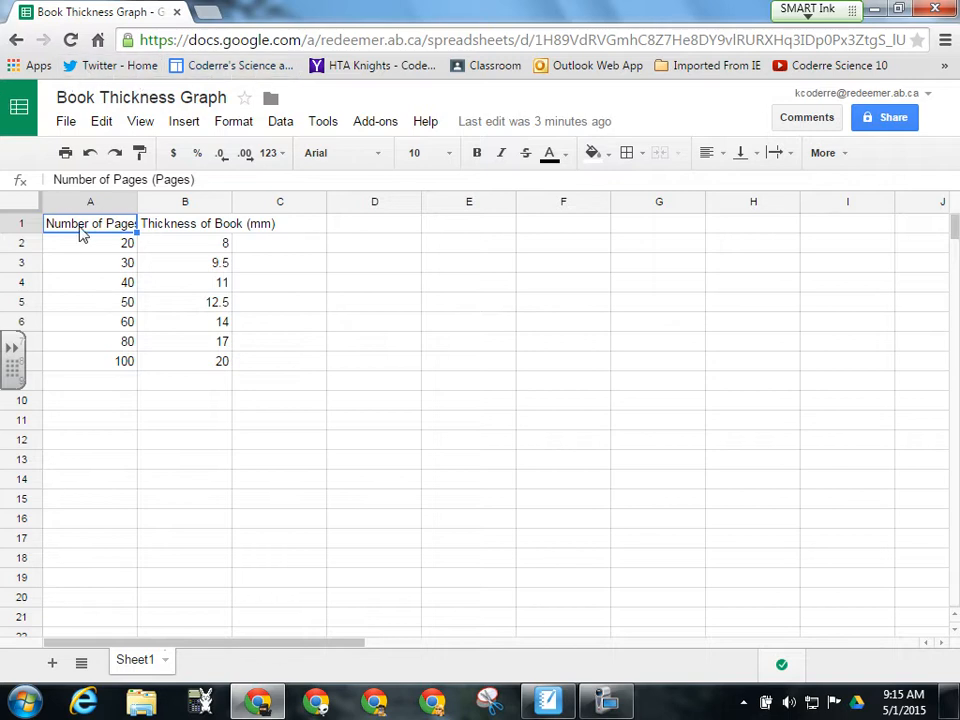
Start a chart from the page count and book thickness data in A1:B8, using the scatter type with separate points
drag(84, 232, 199, 372)
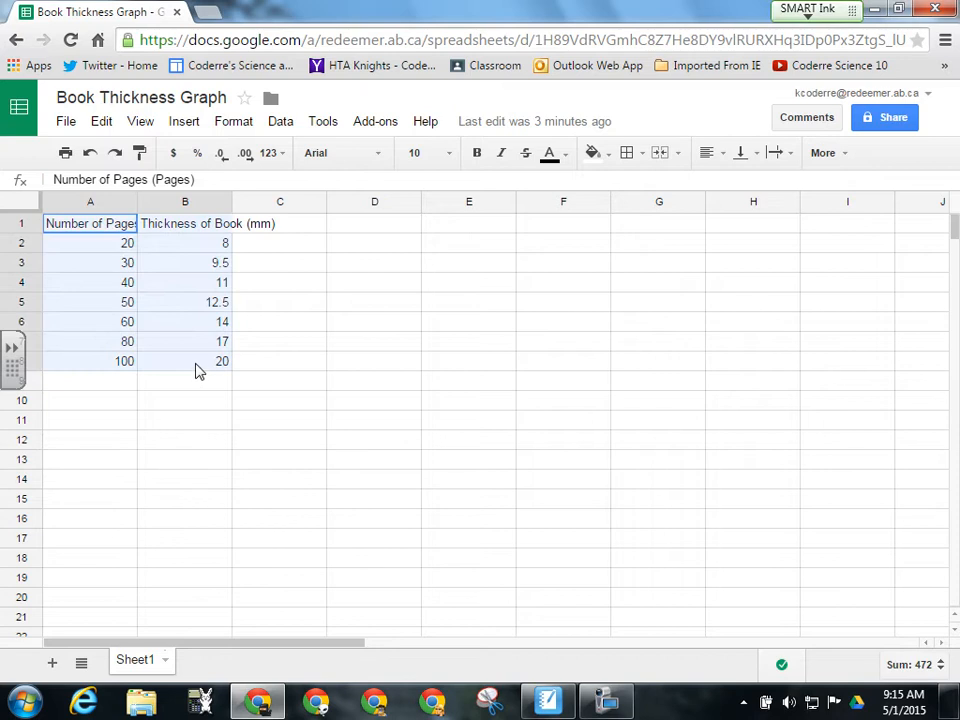
click(185, 122)
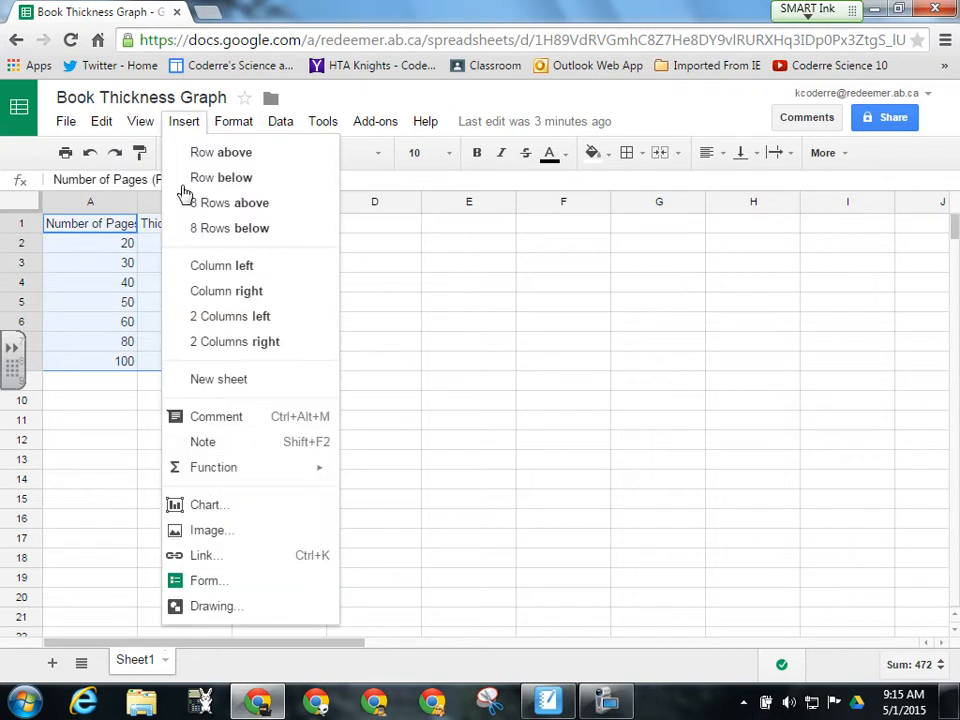
click(203, 508)
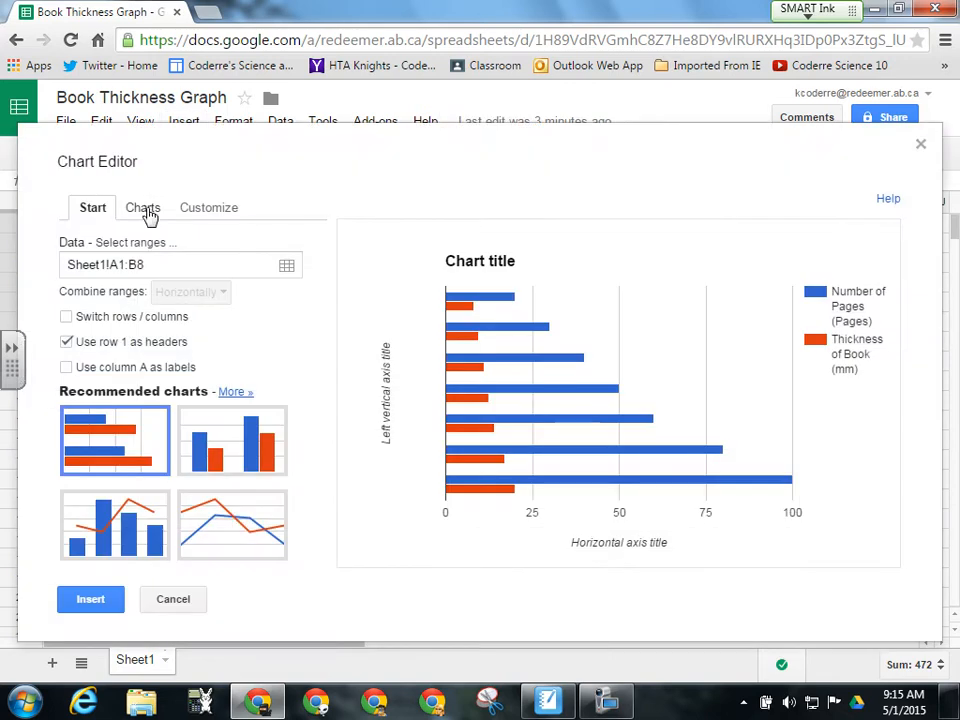
click(143, 210)
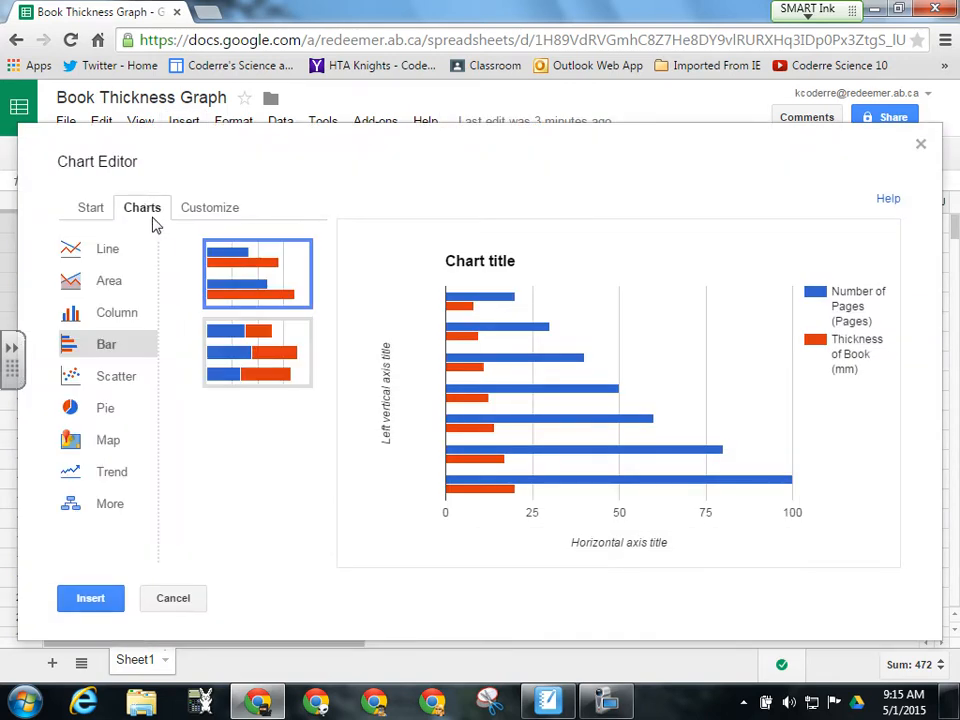
click(111, 389)
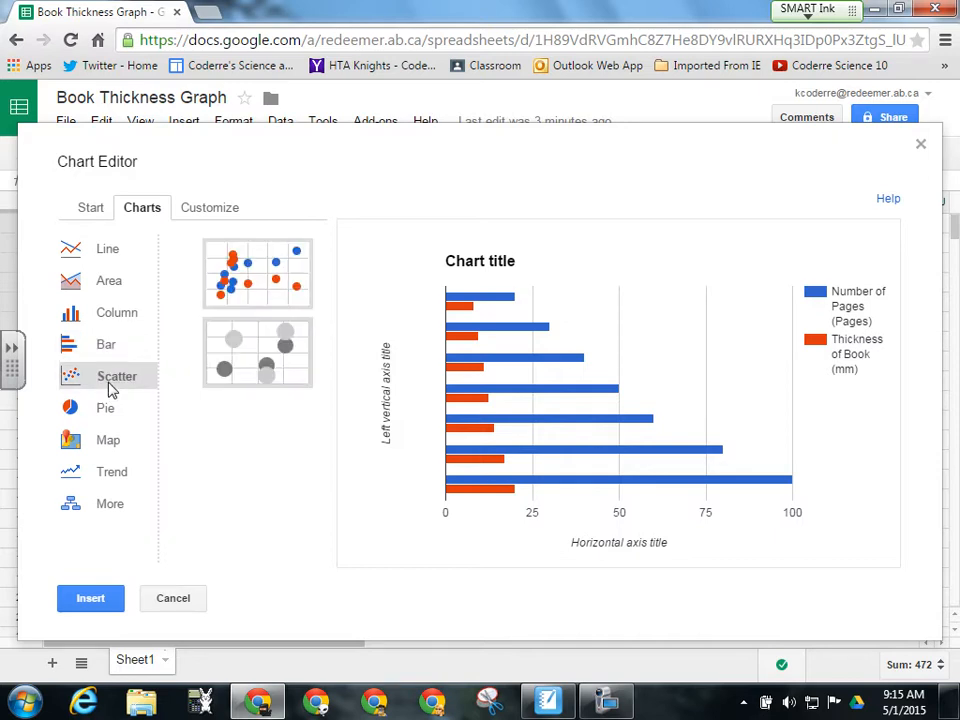
click(247, 284)
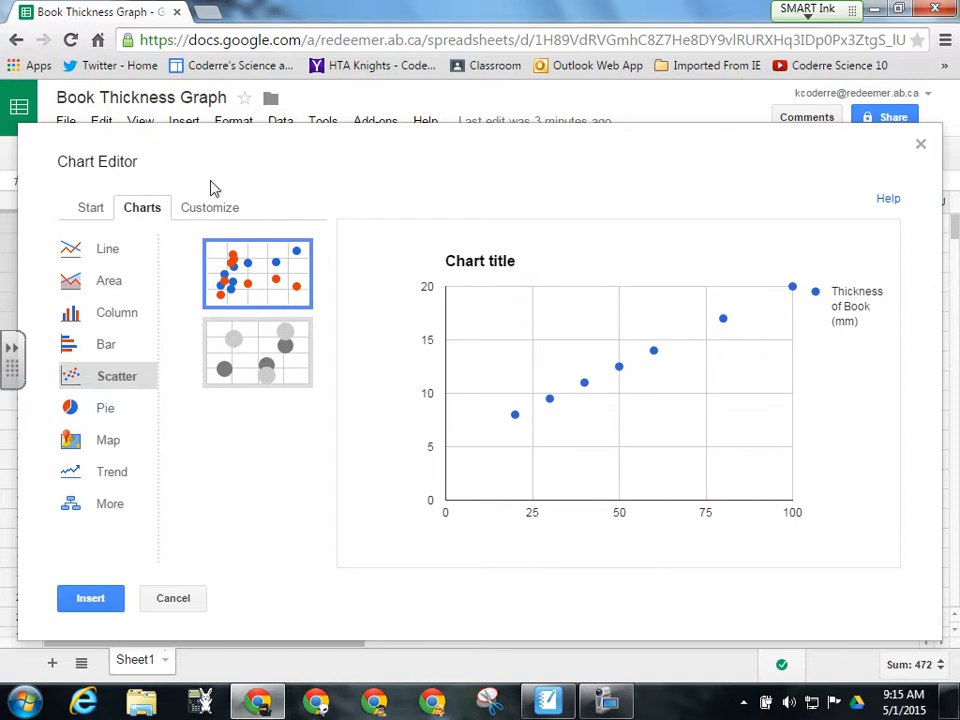
Set the chart title to "Book Thickness Graph"
click(195, 209)
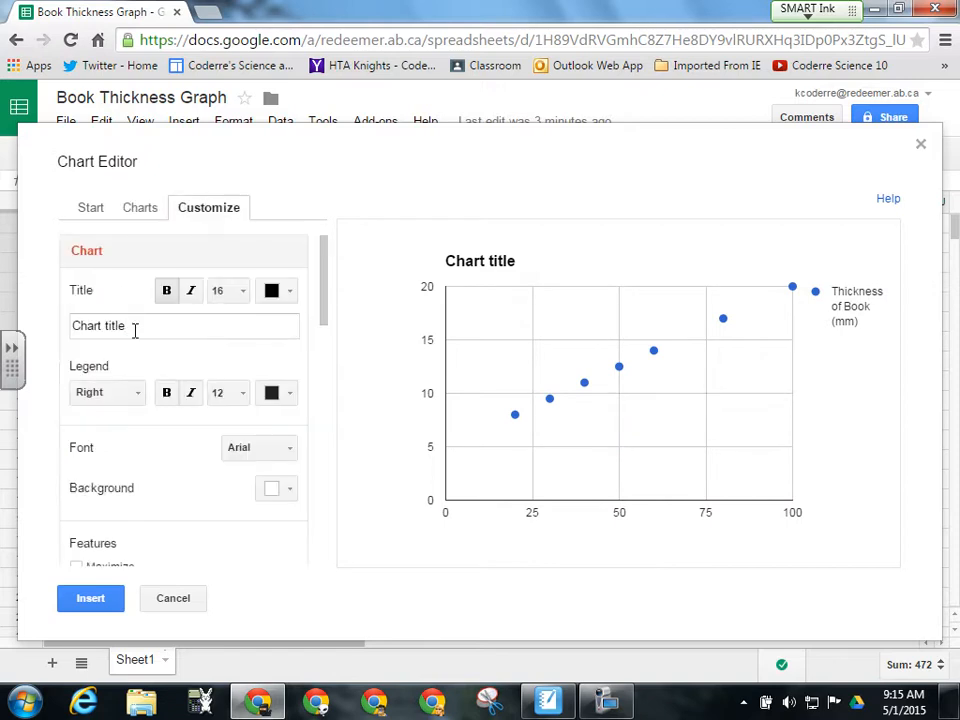
drag(135, 330, 46, 335)
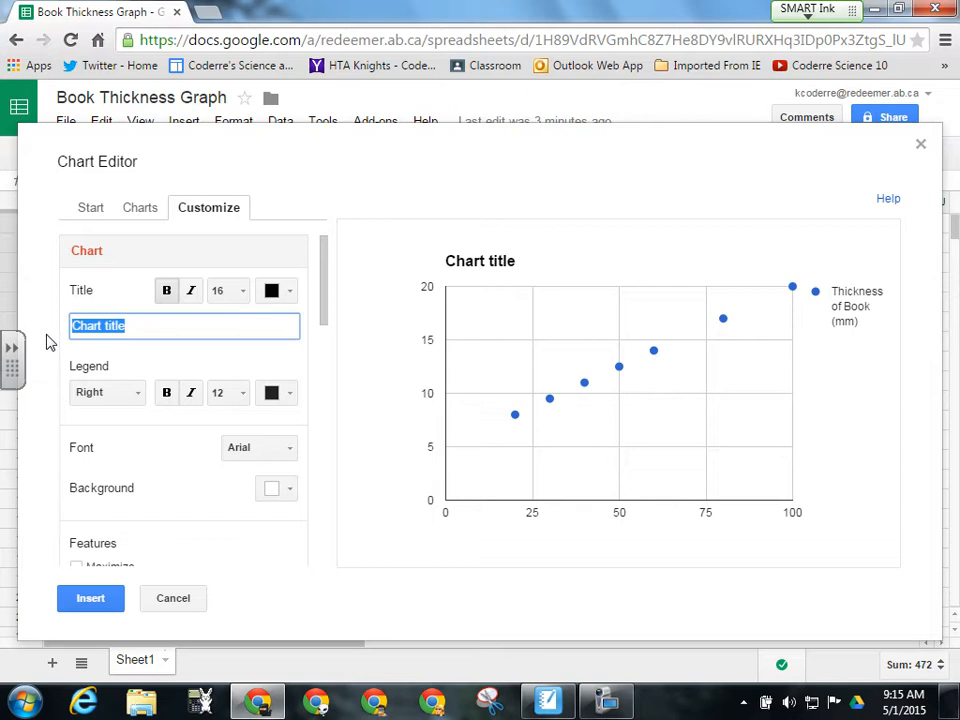
text(Book Thickn)
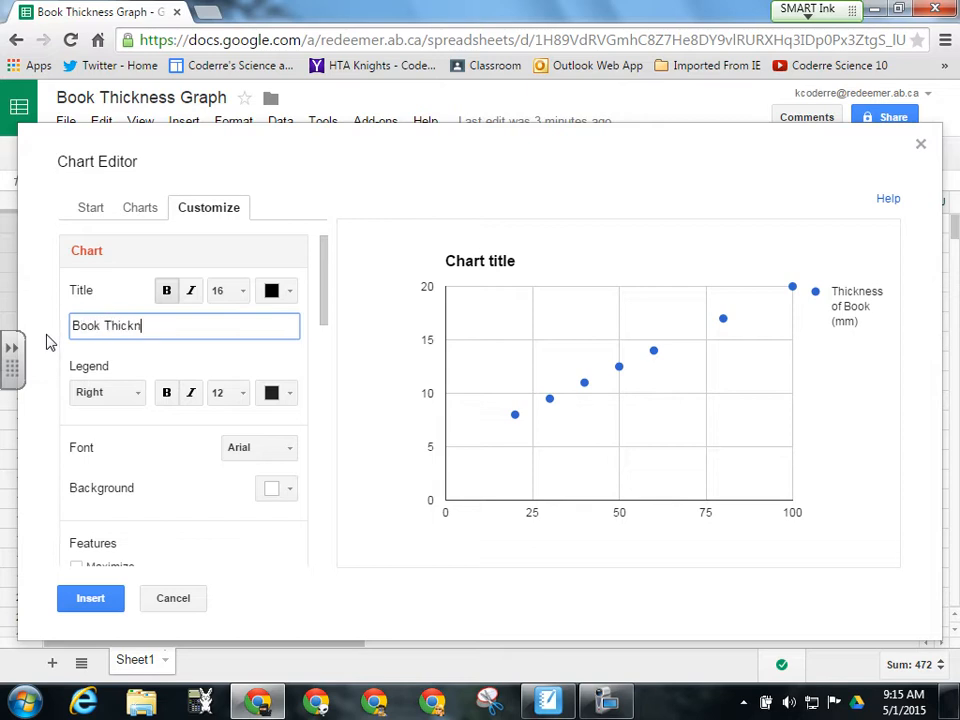
text(ess Graph)
Set the horizontal axis title to "Number of Sheets (Pages)"
drag(328, 315, 323, 392)
click(163, 448)
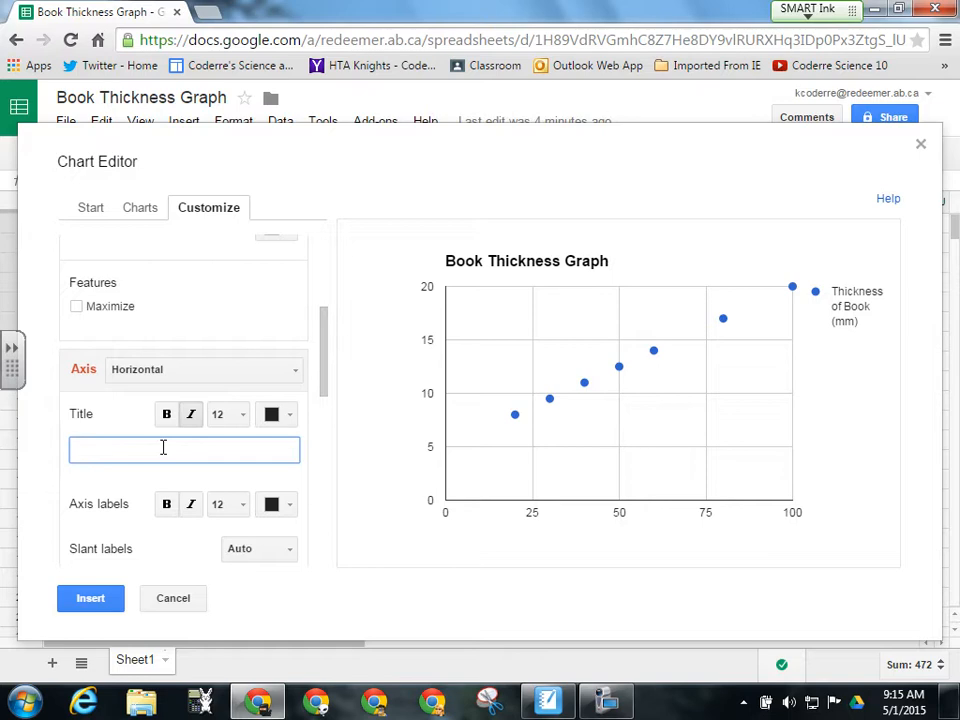
text(Number of Sheet)
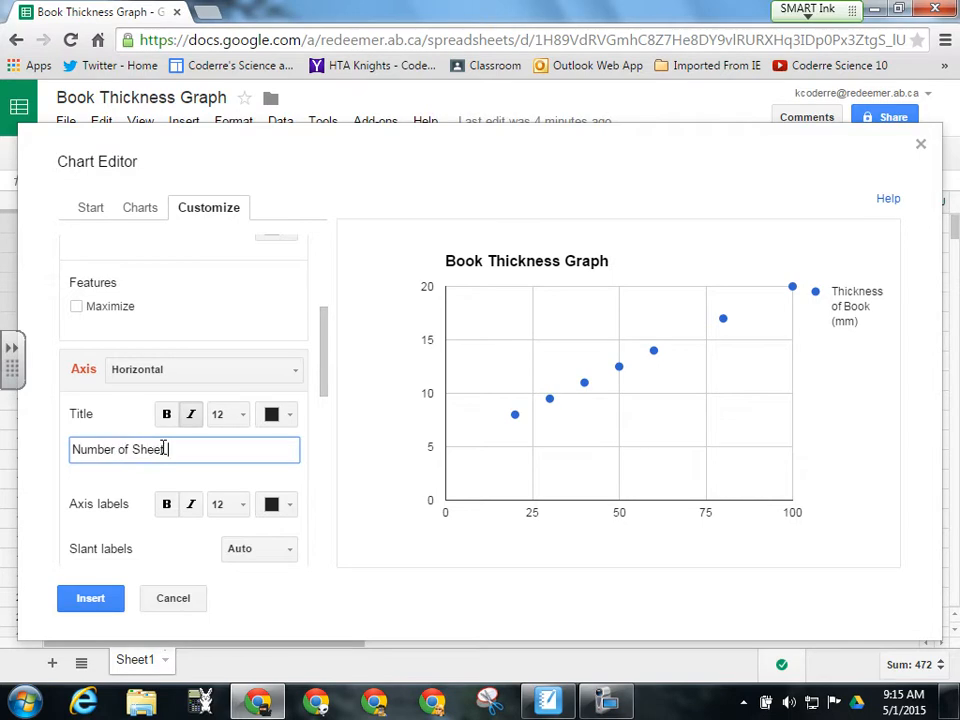
text(s (Pages)
Set the horizontal axis's major gridlines to Auto
drag(322, 376, 330, 456)
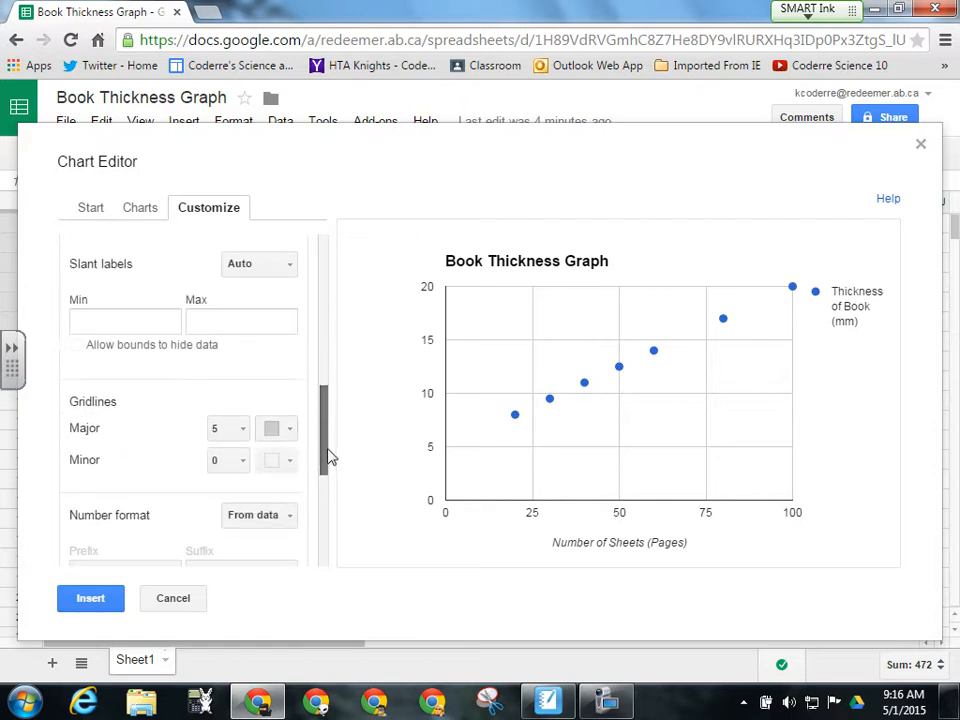
click(246, 437)
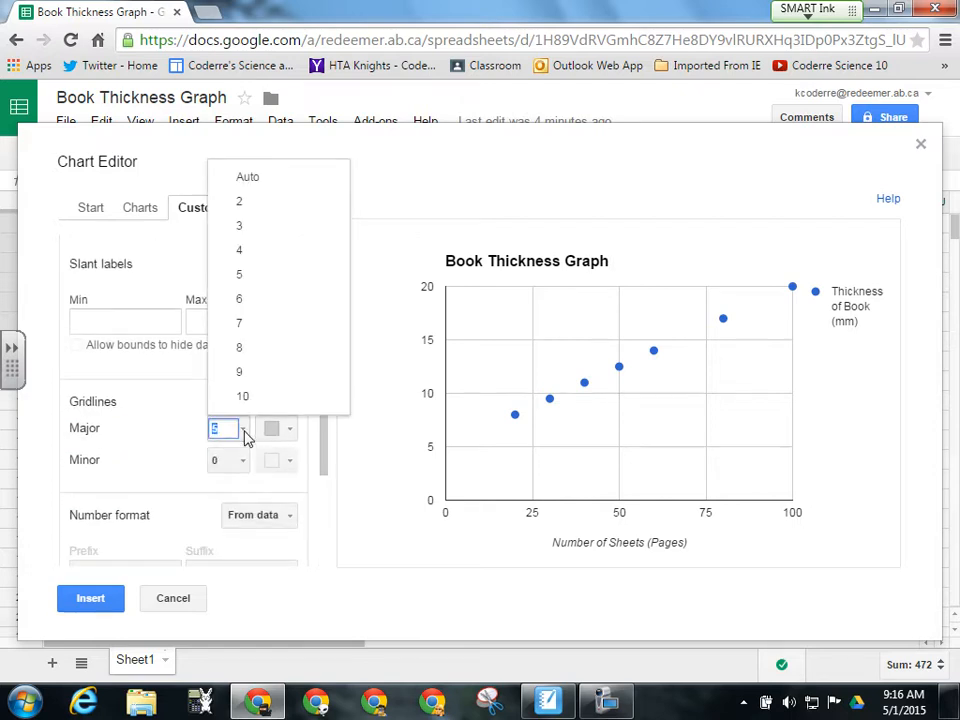
click(258, 184)
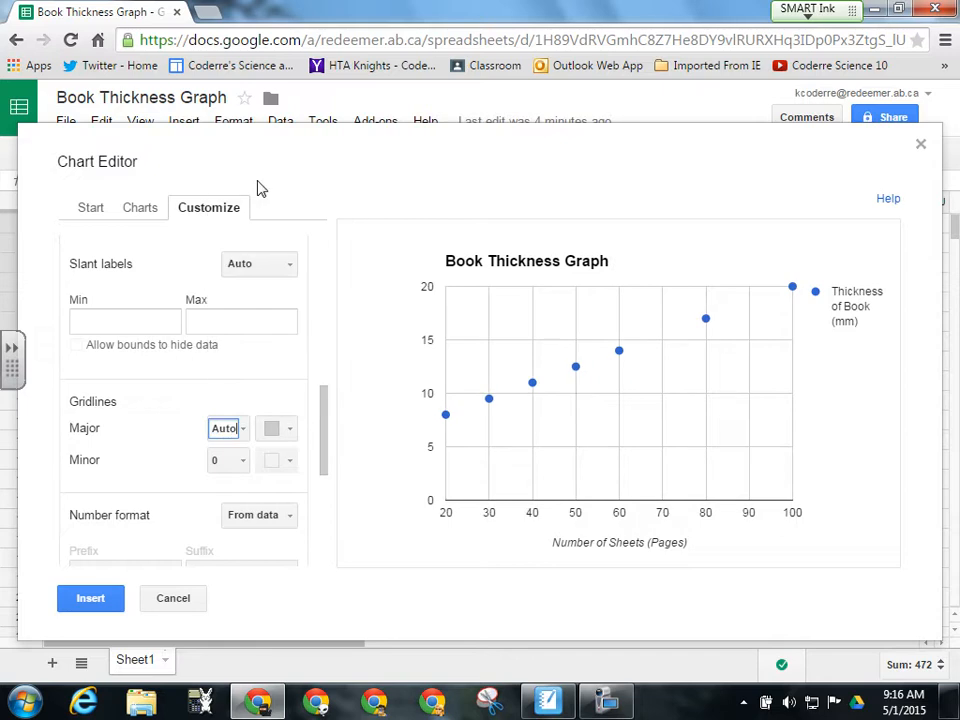
Set the horizontal axis's minor gridlines to 1
click(240, 461)
click(247, 514)
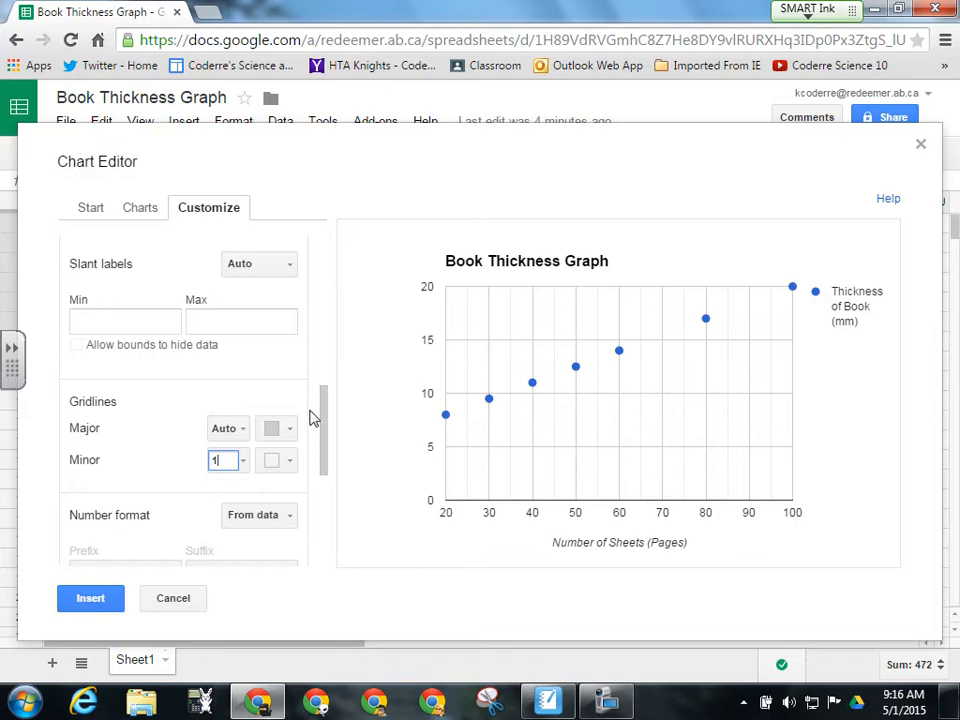
Set the left vertical axis title to "Thickness of Book (mm)"
drag(326, 448, 332, 386)
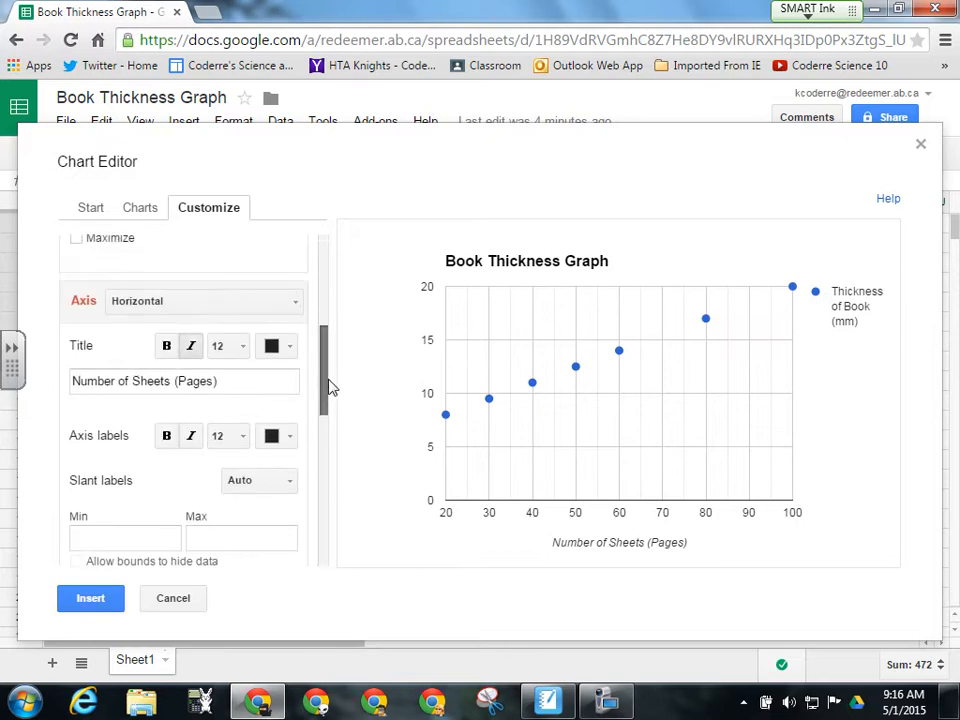
click(294, 301)
click(260, 358)
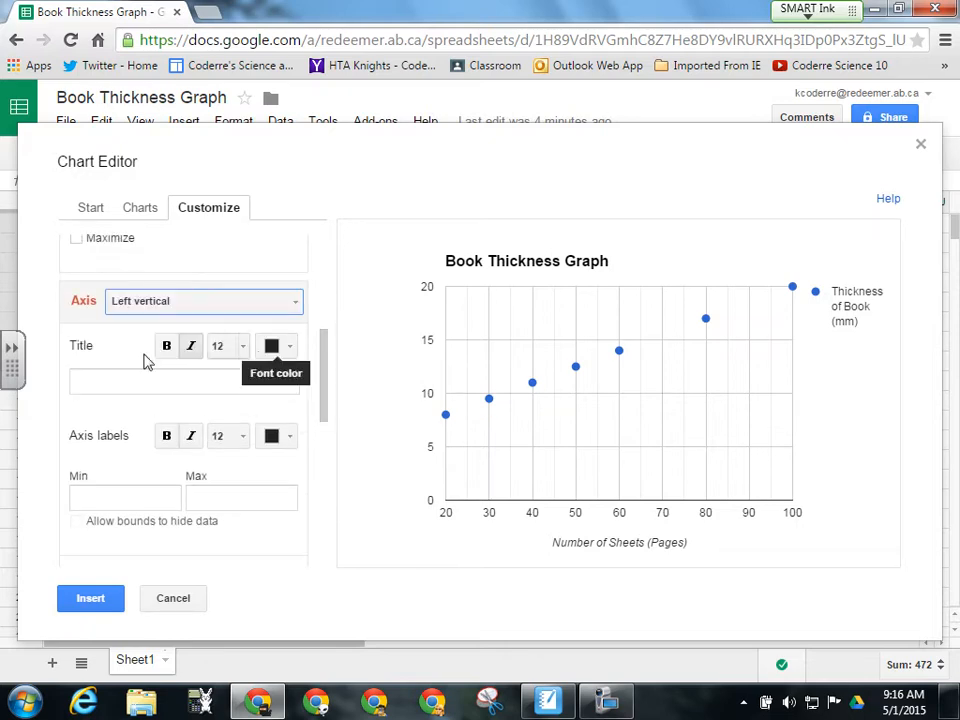
click(93, 380)
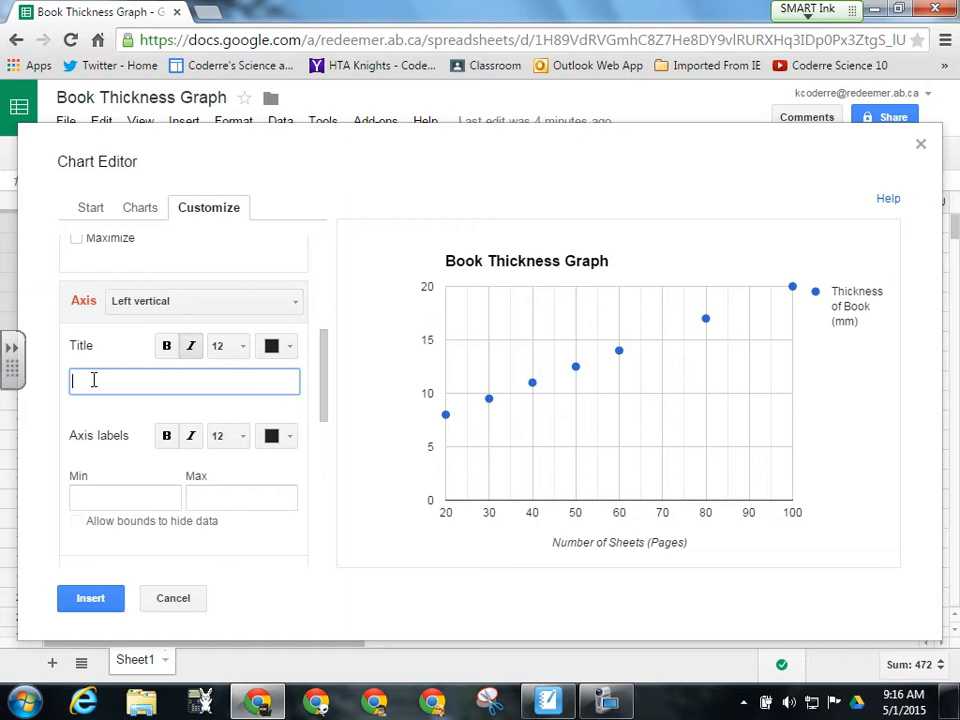
text(Thick)
key(BackSpace)
key(BackSpace)
text(ickness of Book)
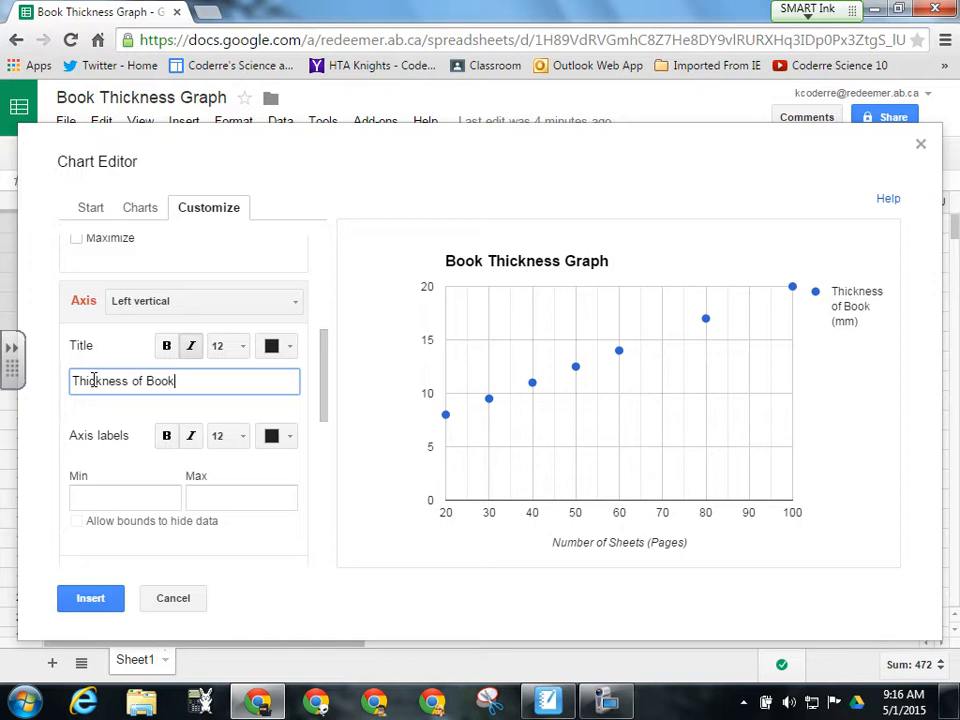
text( (mm)
Try the left vertical axis's major gridlines at Auto and at 2
drag(328, 384, 325, 431)
click(243, 425)
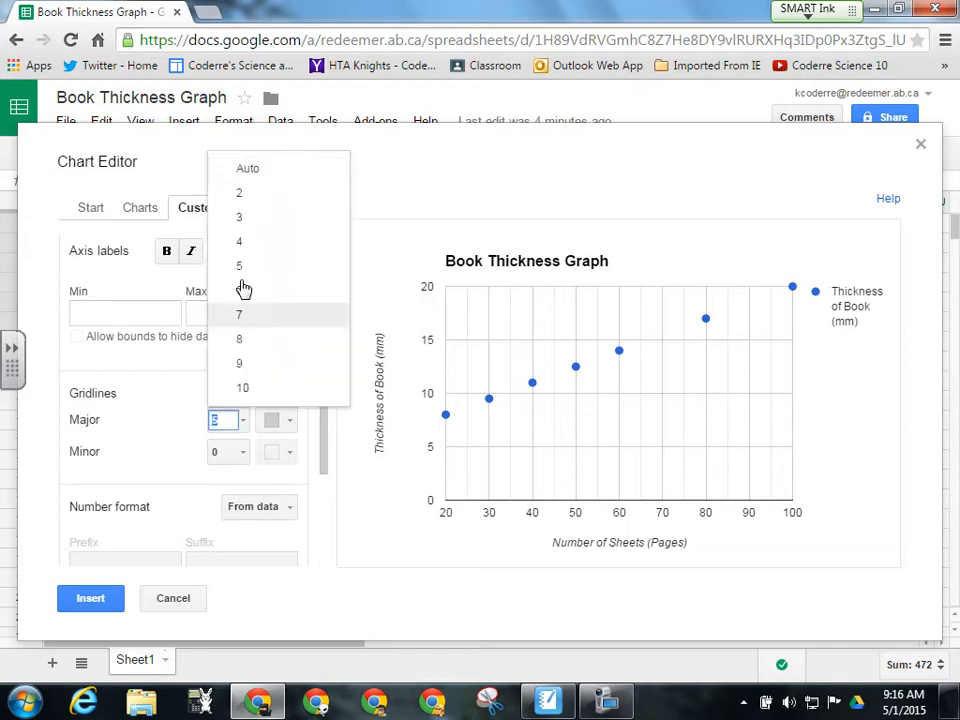
click(264, 172)
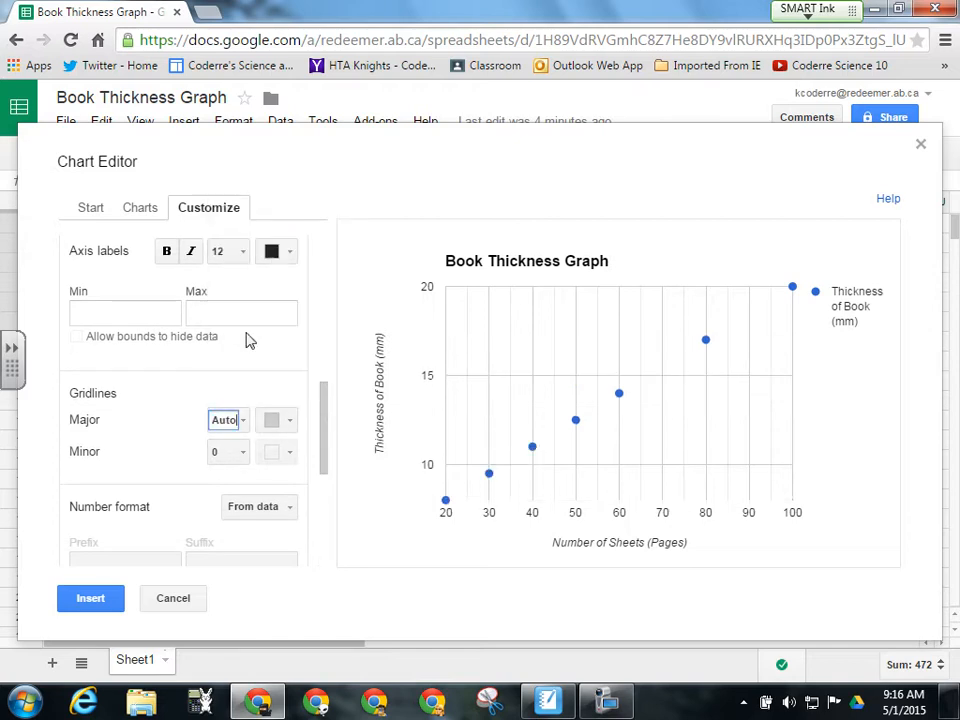
click(247, 427)
click(257, 199)
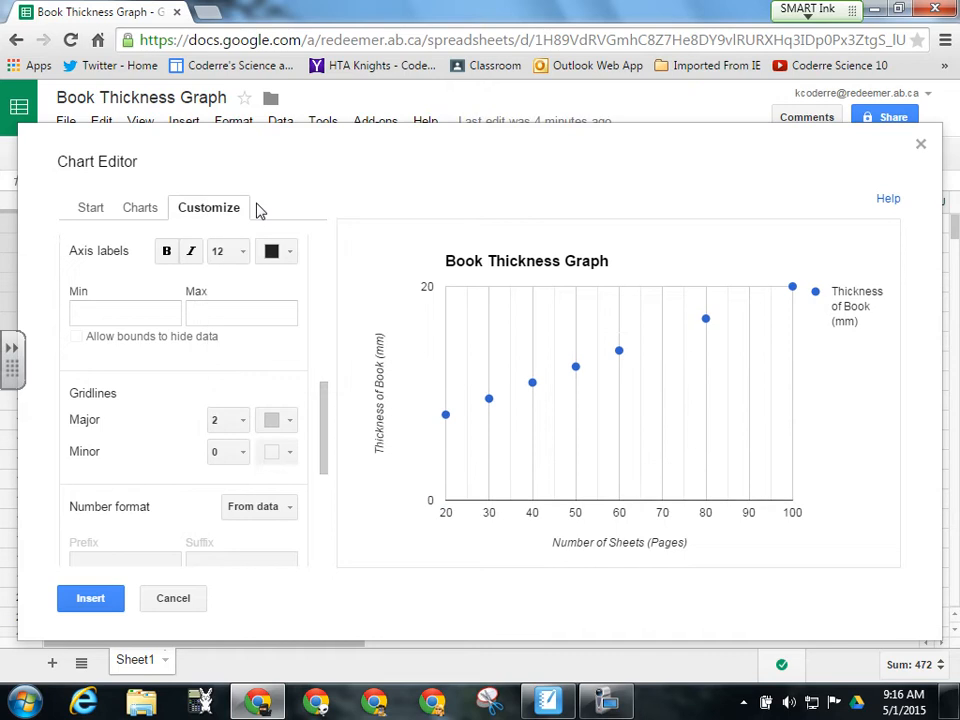
Set the left vertical axis's minor gridlines to 1 and its major gridlines to 5
click(228, 452)
click(239, 510)
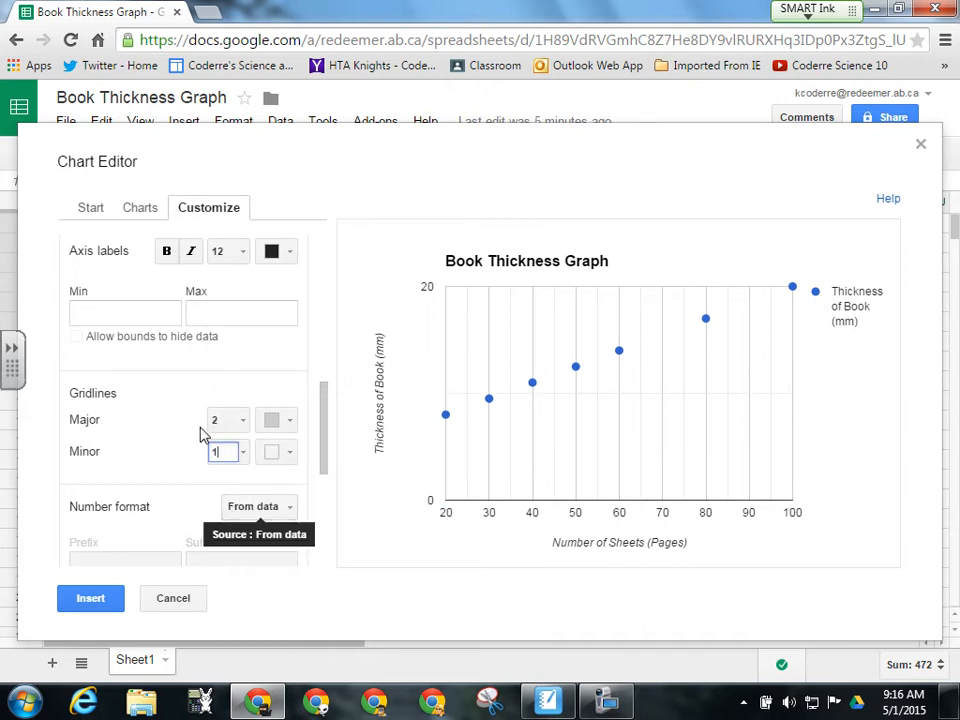
click(243, 428)
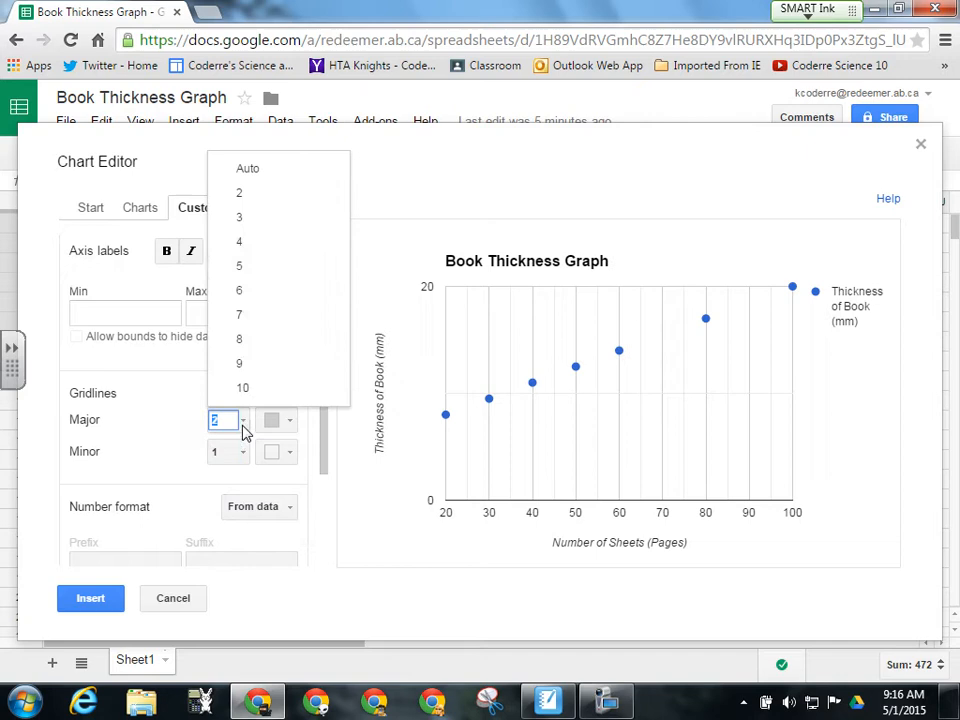
click(266, 265)
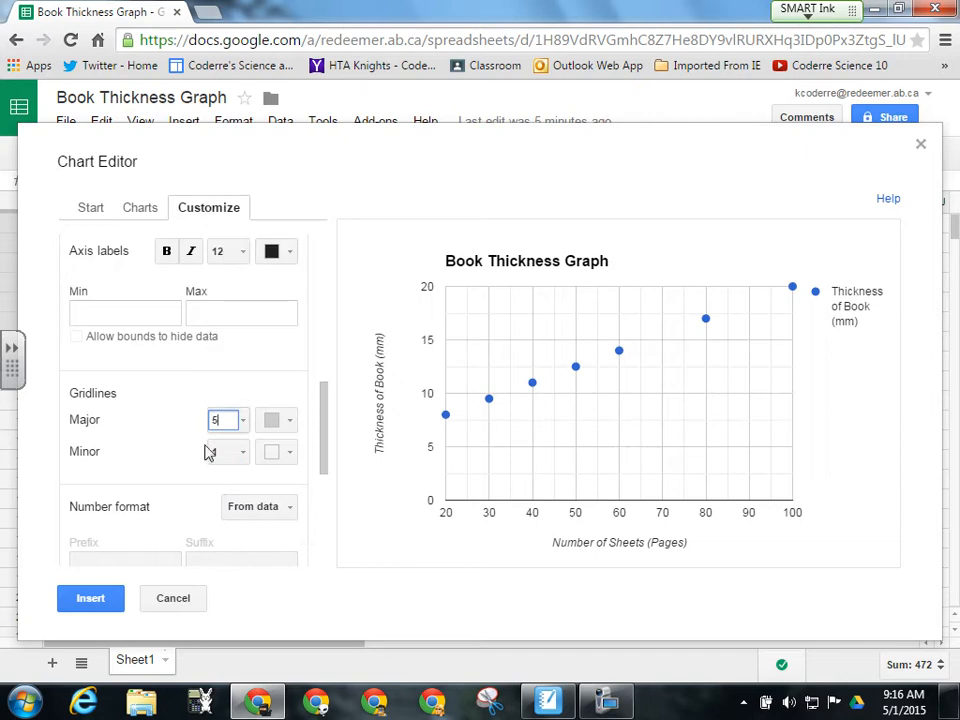
Add a linear trendline to the Thickness of Book (mm) series
mouse_move(324, 454)
mouse_down()
mouse_move(324, 476)
mouse_move(325, 463)
mouse_up()
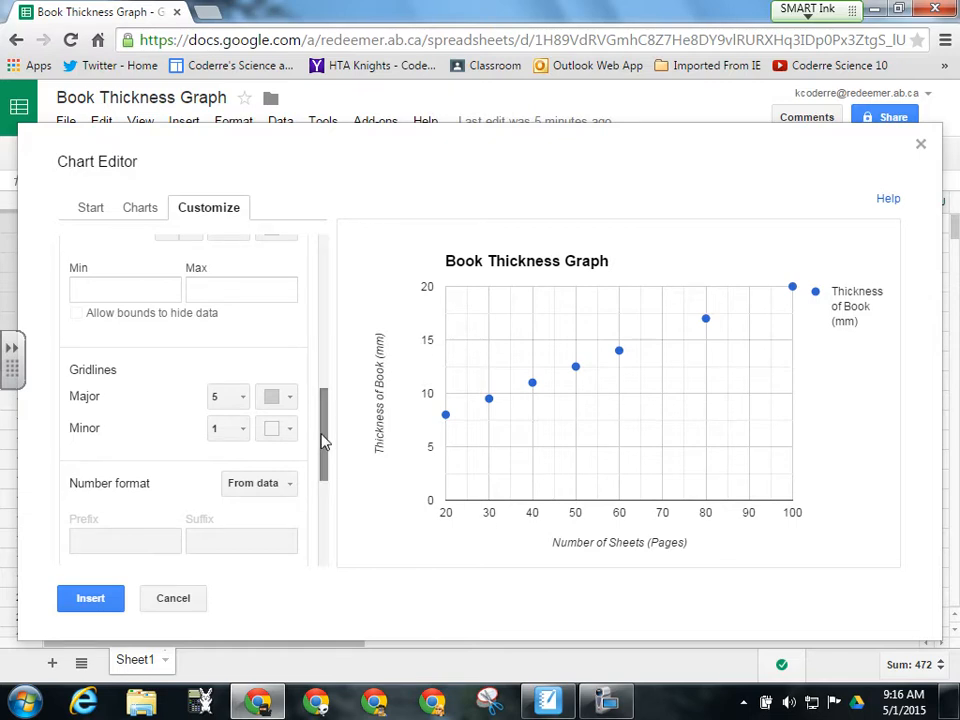
drag(327, 443, 306, 536)
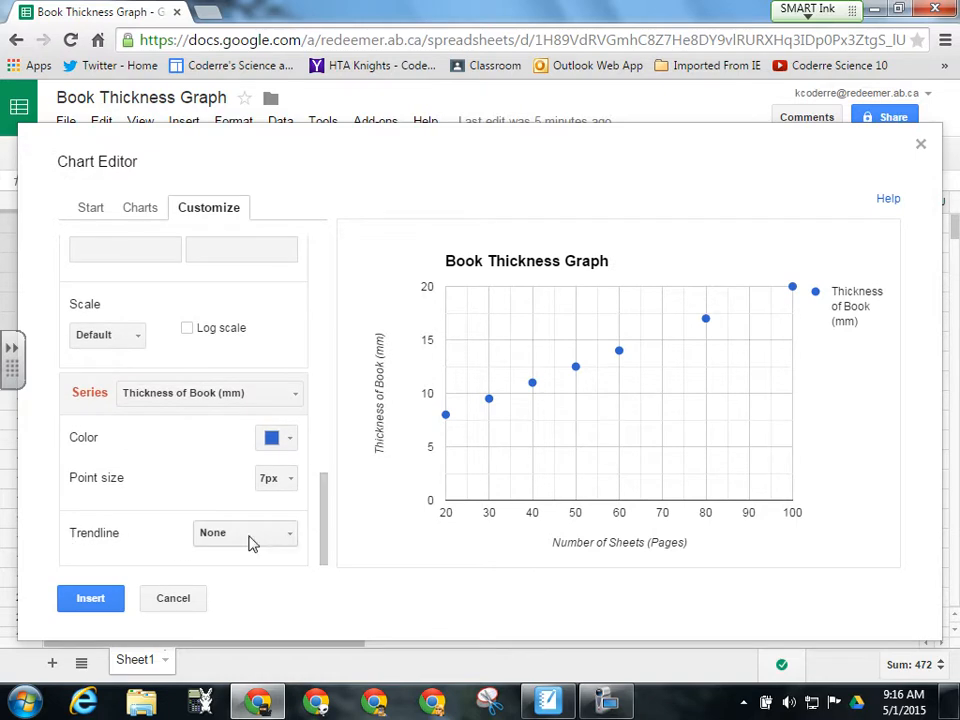
click(287, 540)
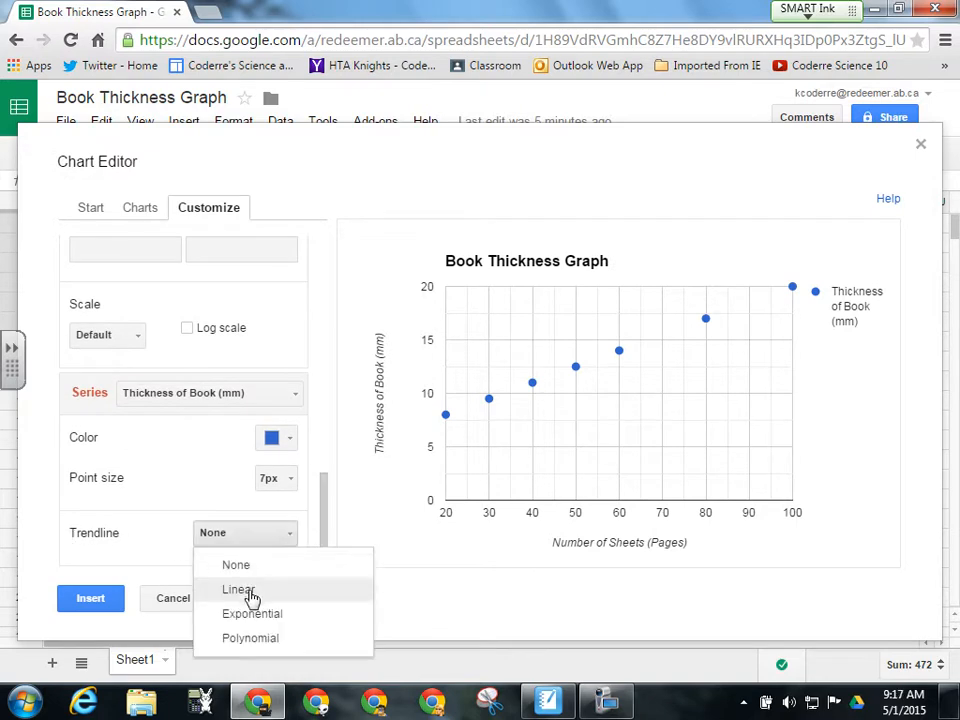
click(253, 585)
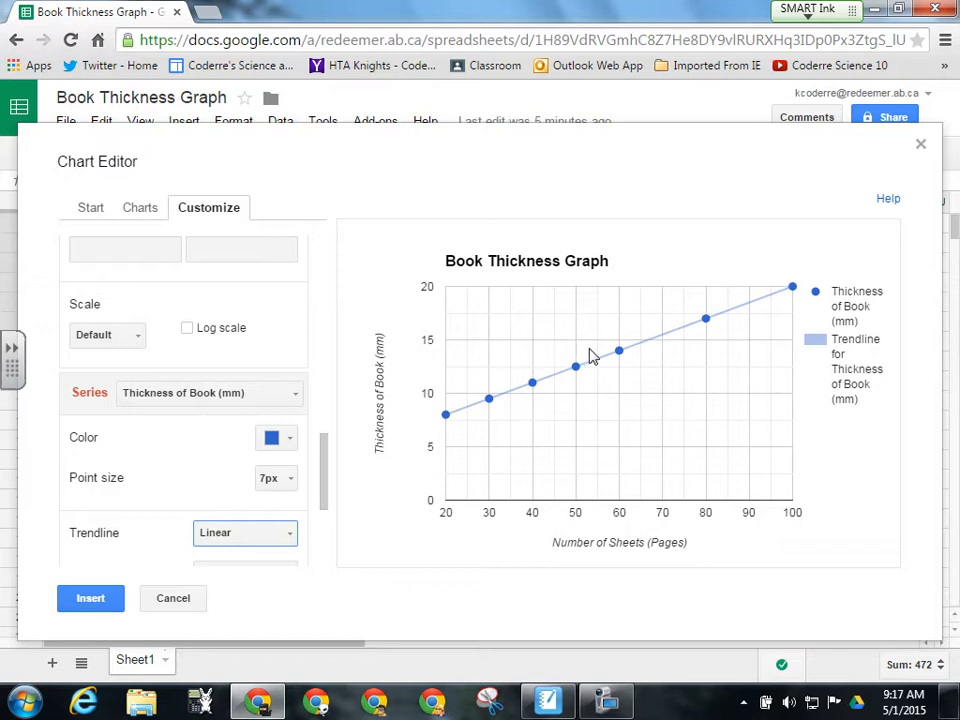
Label the book thickness trendline with its equation by choosing Use equation
mouse_move(606, 356)
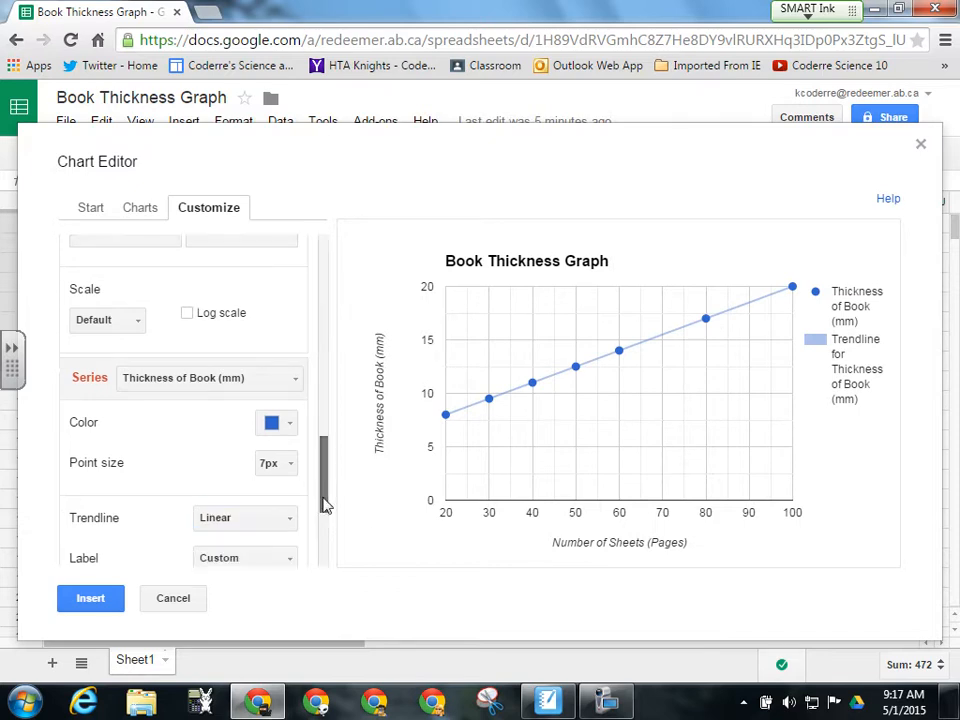
drag(321, 497, 323, 513)
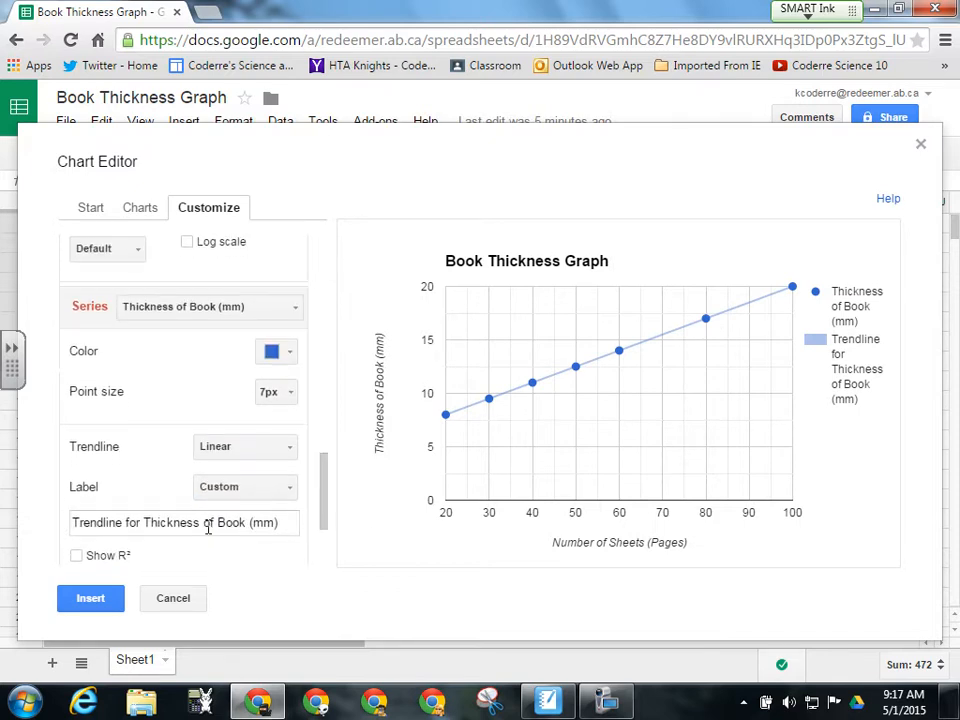
click(288, 492)
click(279, 548)
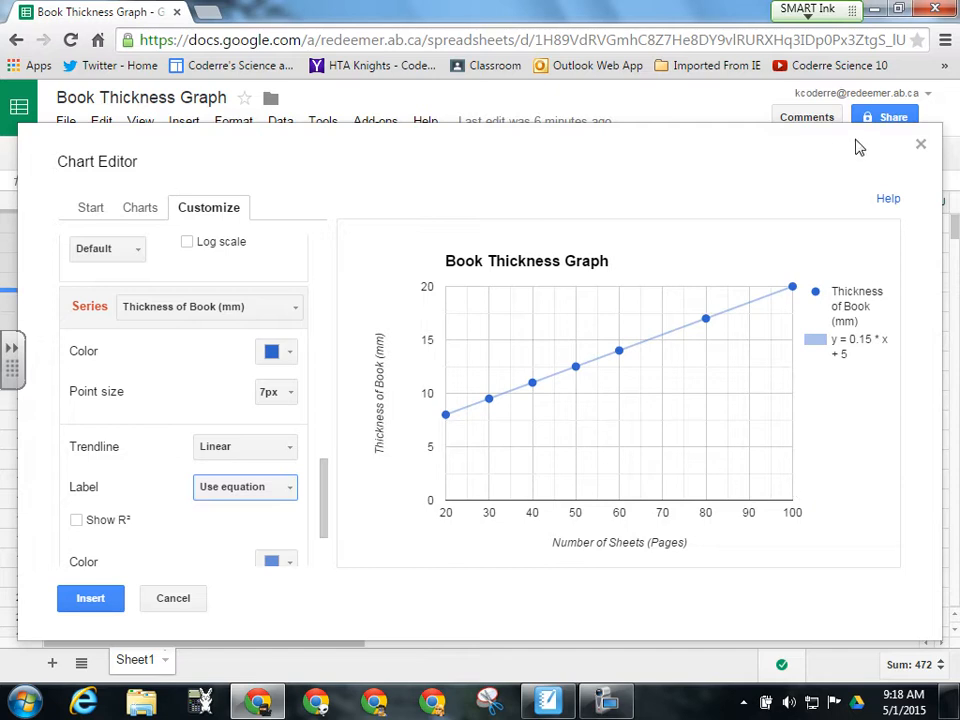
Close the chart editor without inserting the chart and open the Practice Graph spreadsheet
click(921, 146)
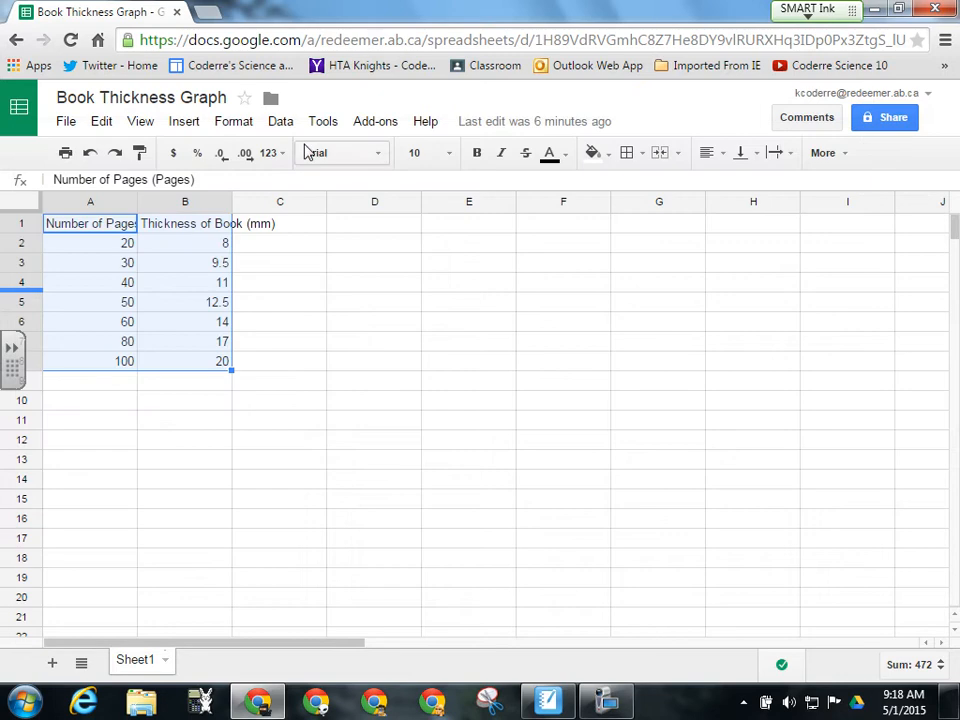
click(15, 120)
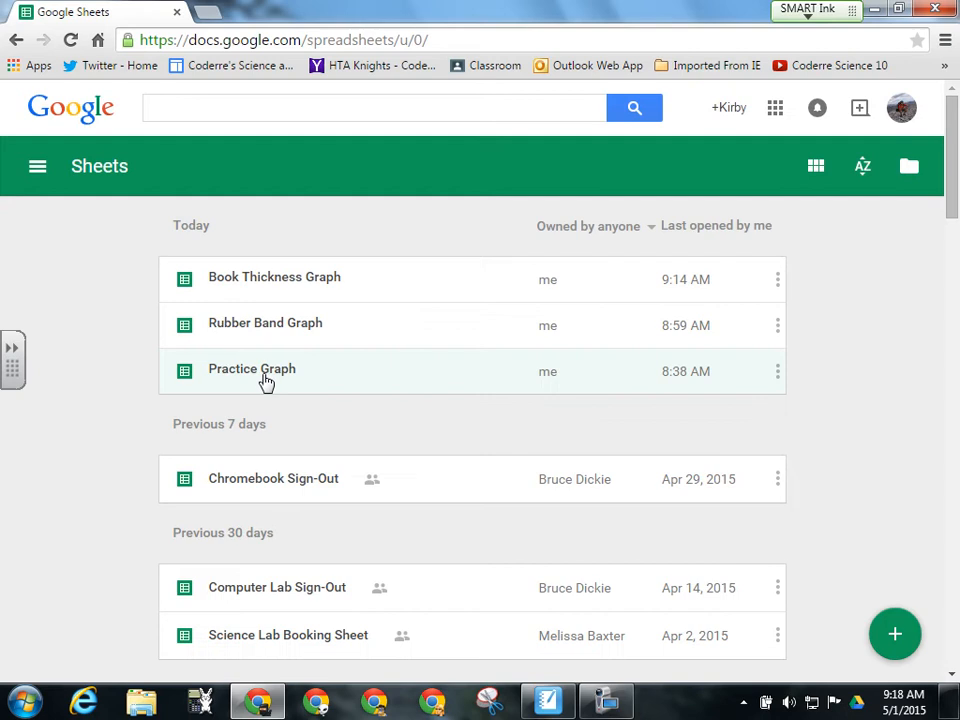
click(266, 380)
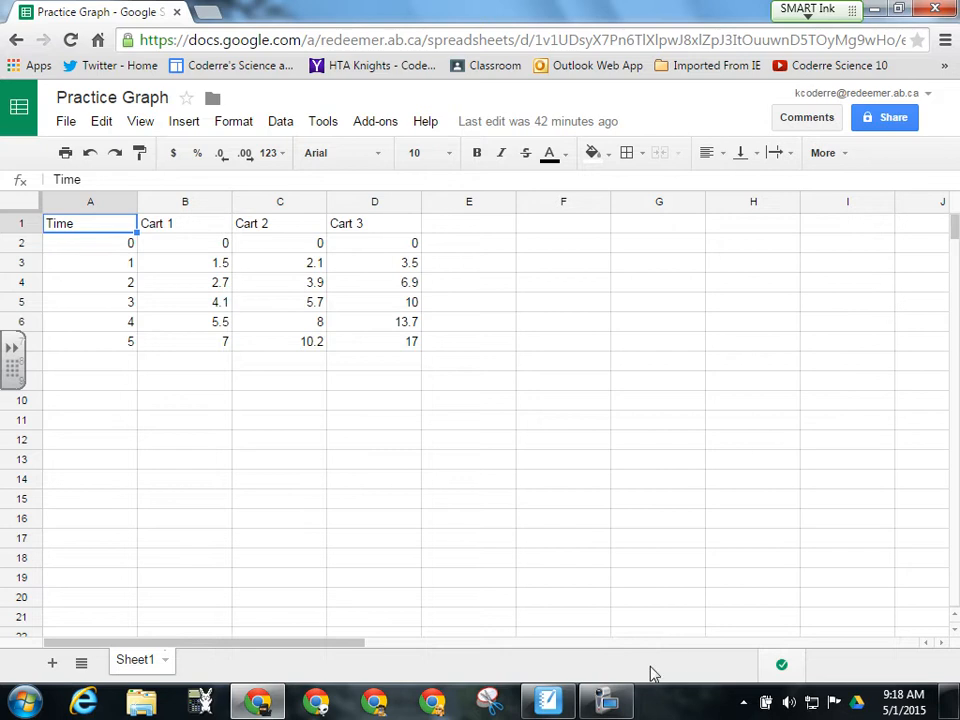
click(551, 703)
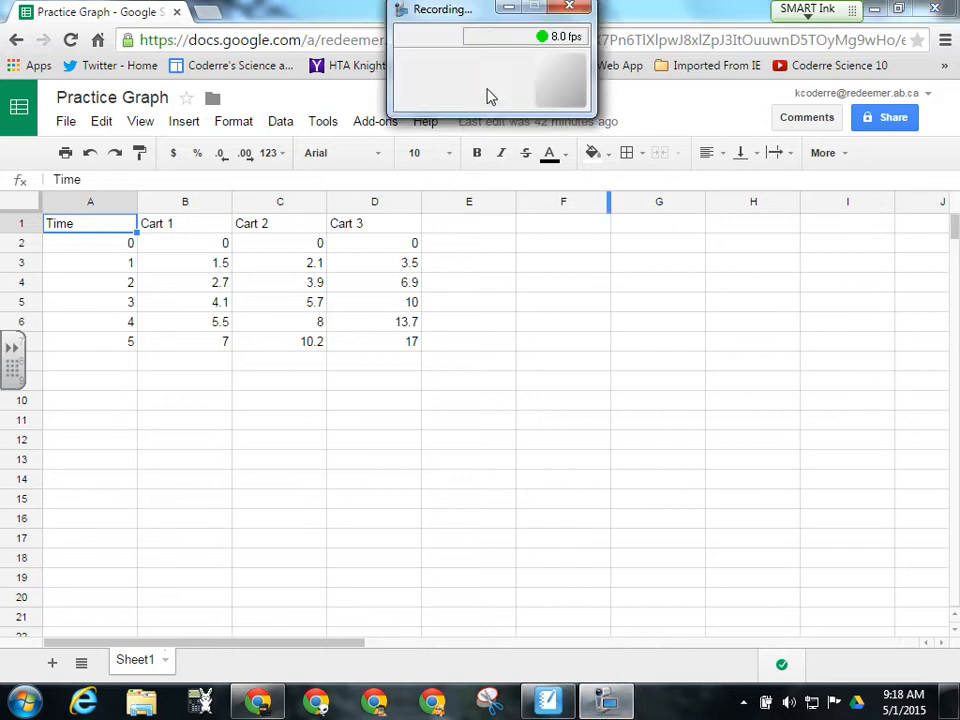
click(506, 8)
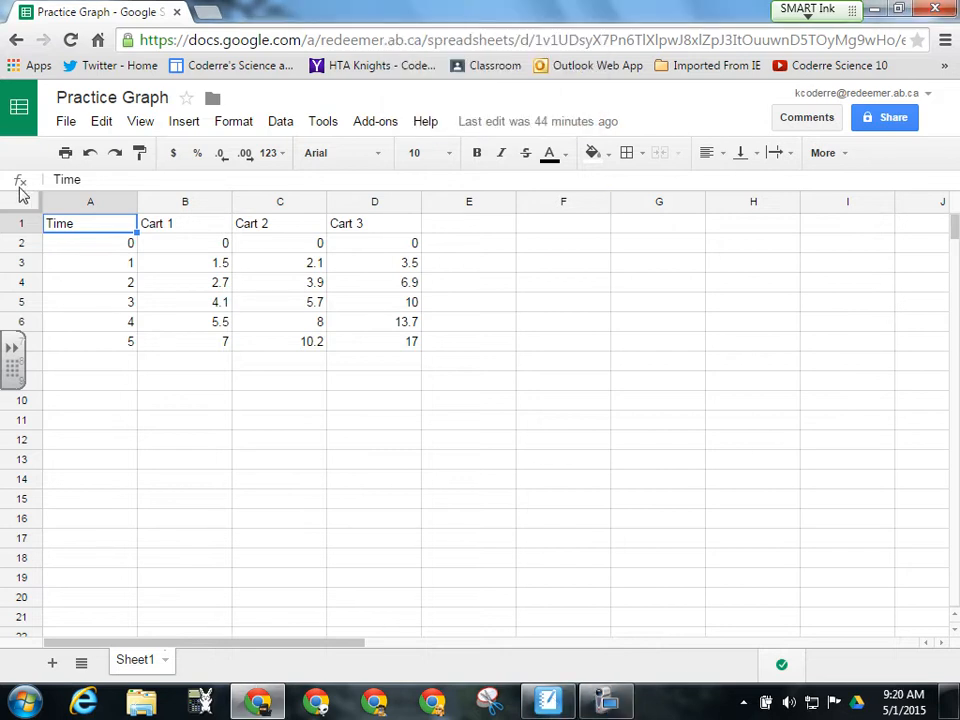
Start a chart from the time and cart data in A1:D7, using the scatter type with separate points
drag(93, 233, 379, 347)
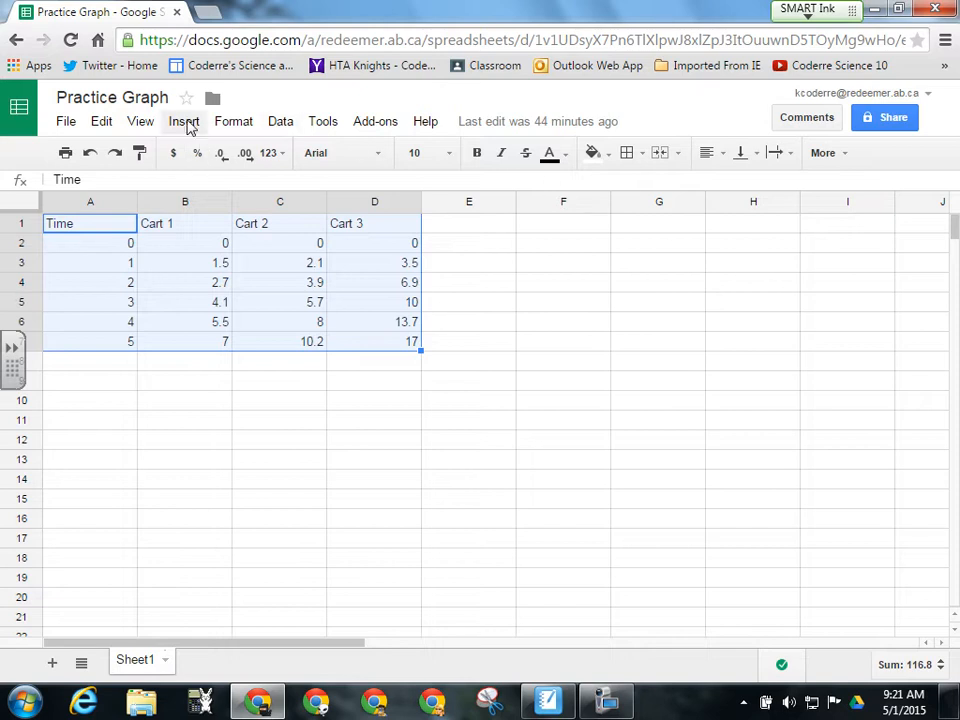
click(187, 124)
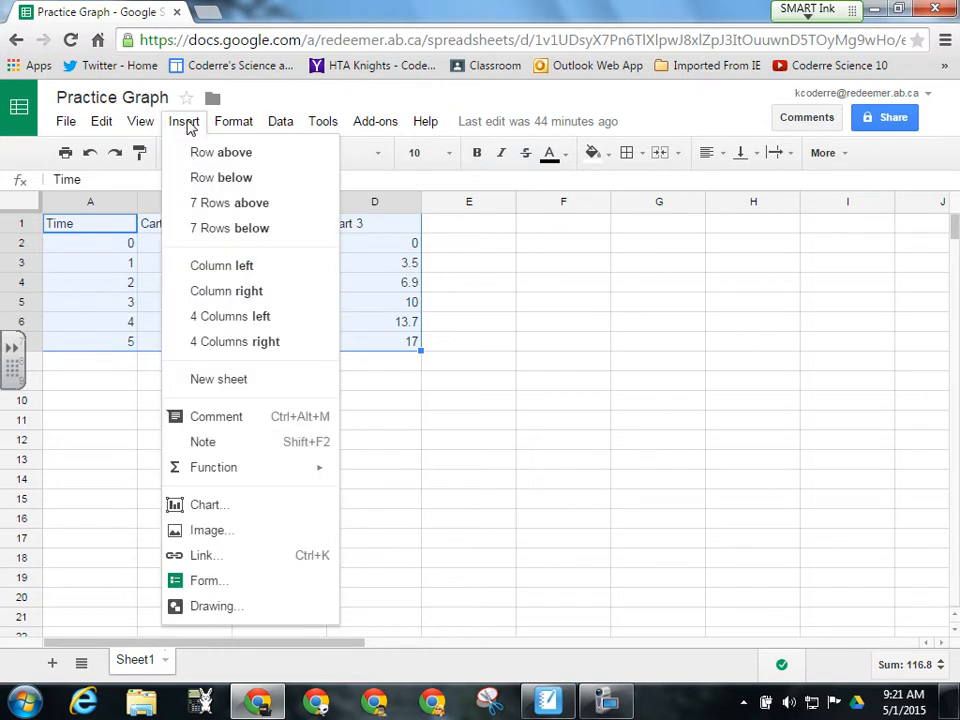
click(210, 509)
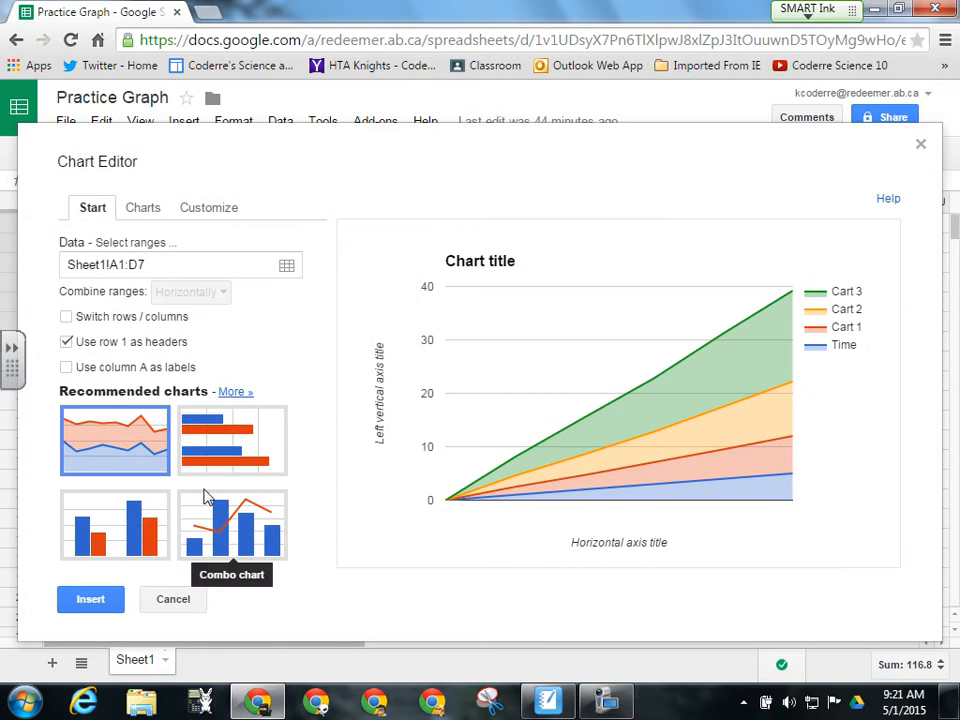
click(143, 209)
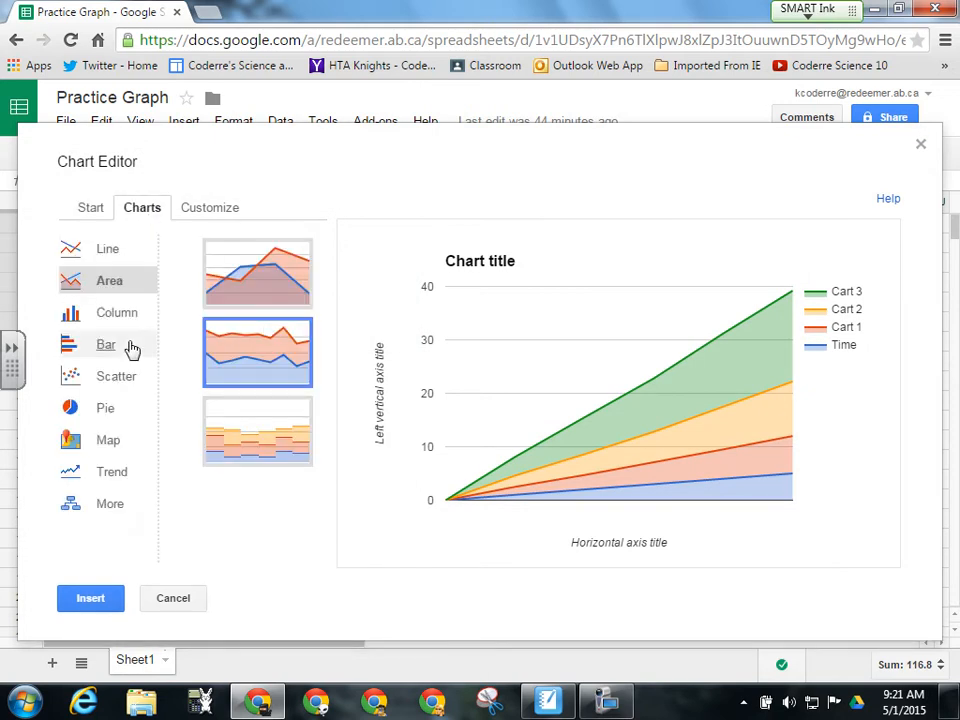
click(90, 378)
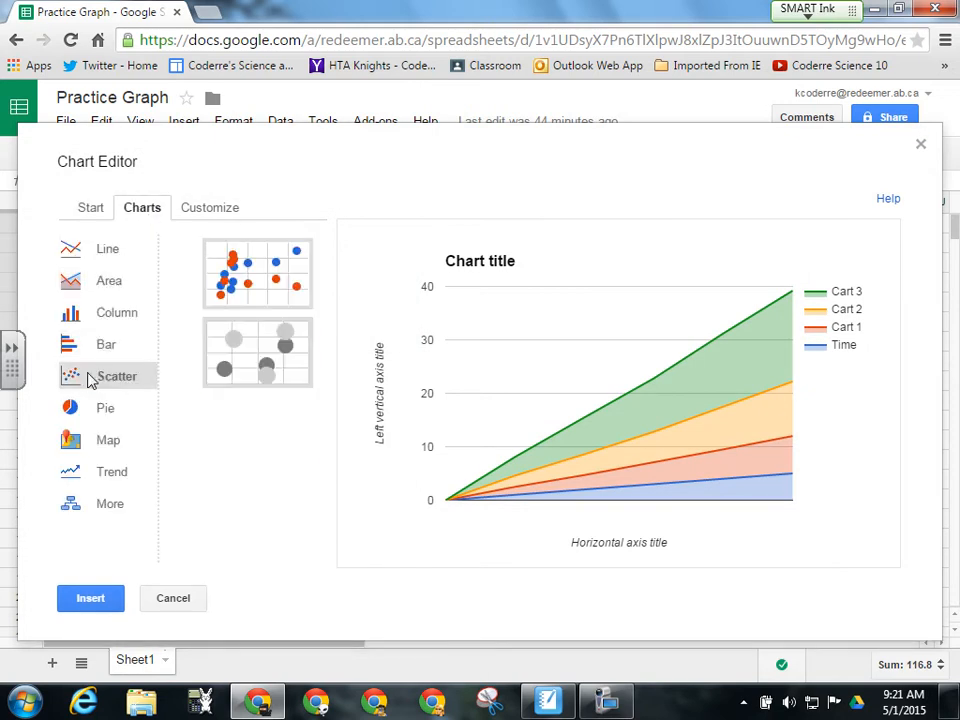
click(246, 273)
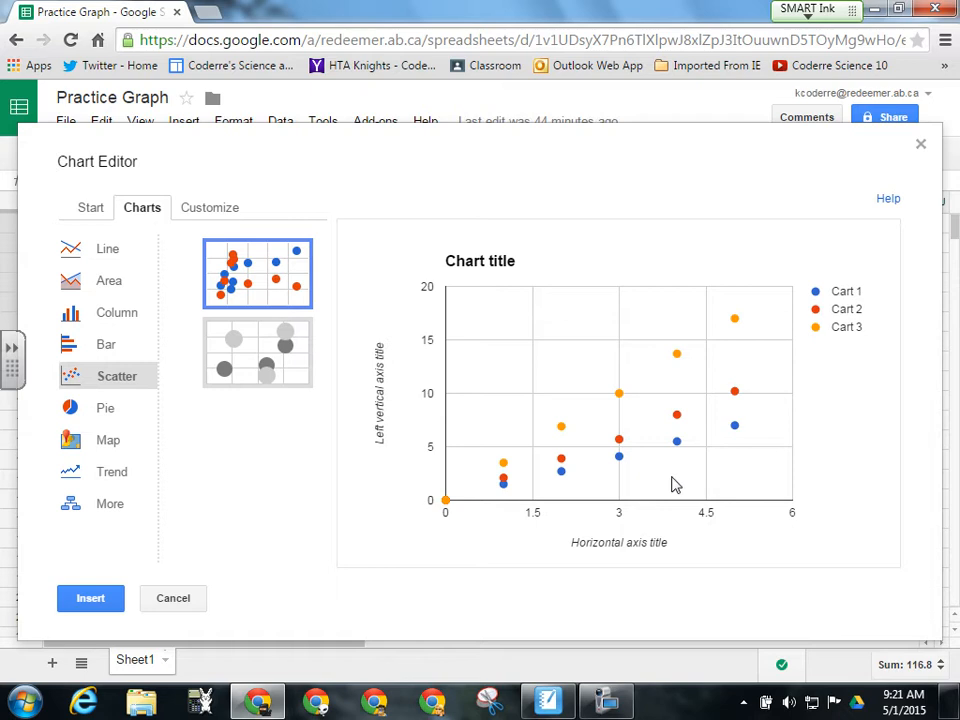
Add a linear trendline to the Cart 1 series
click(213, 216)
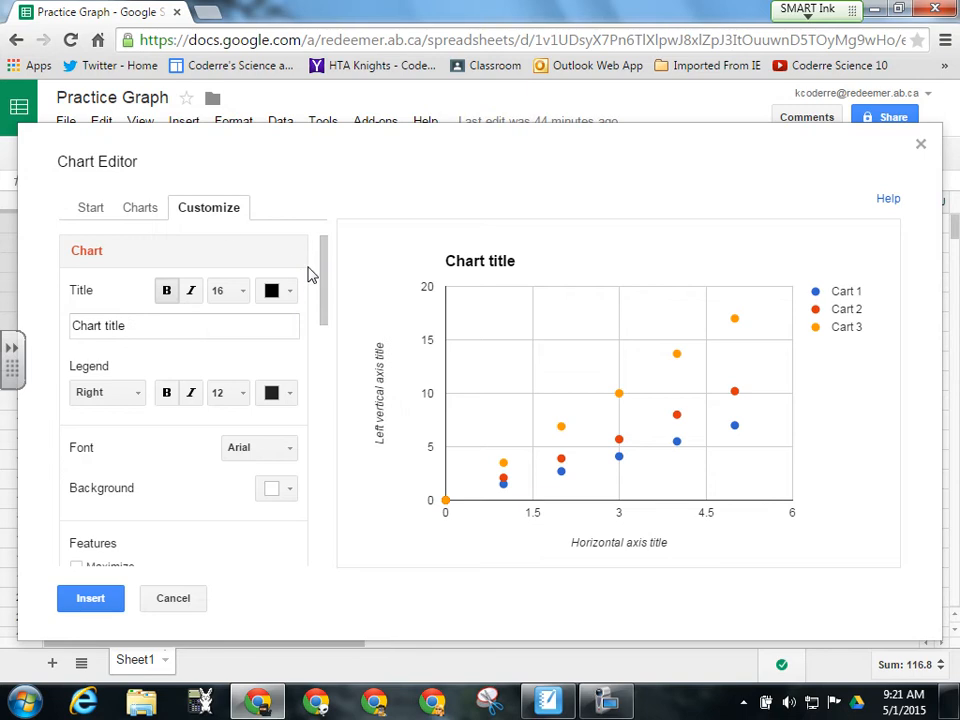
drag(326, 272, 333, 523)
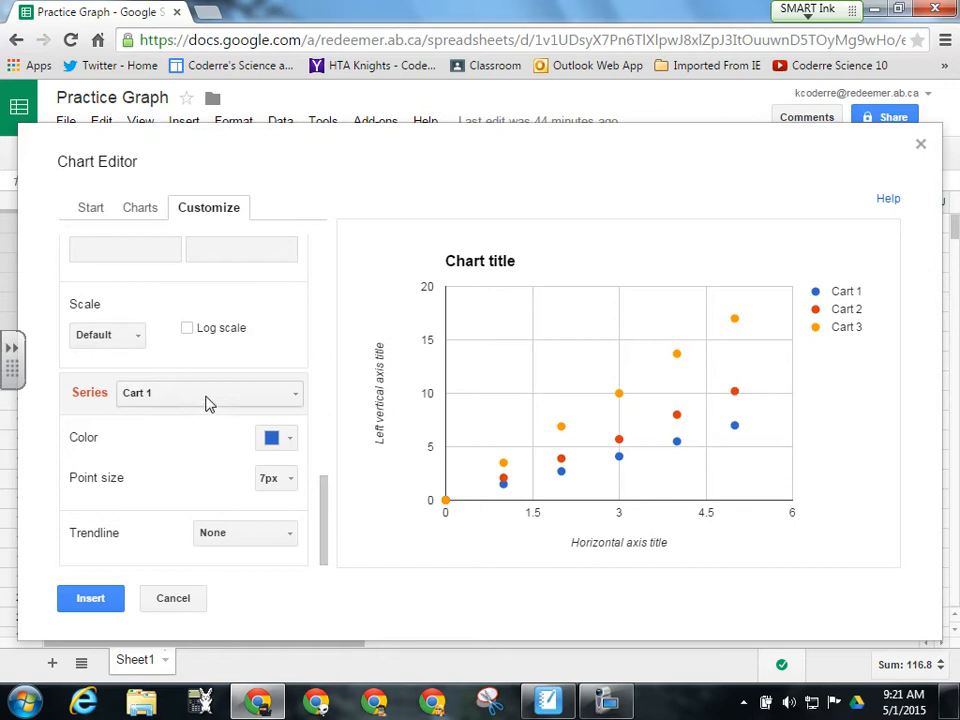
click(291, 400)
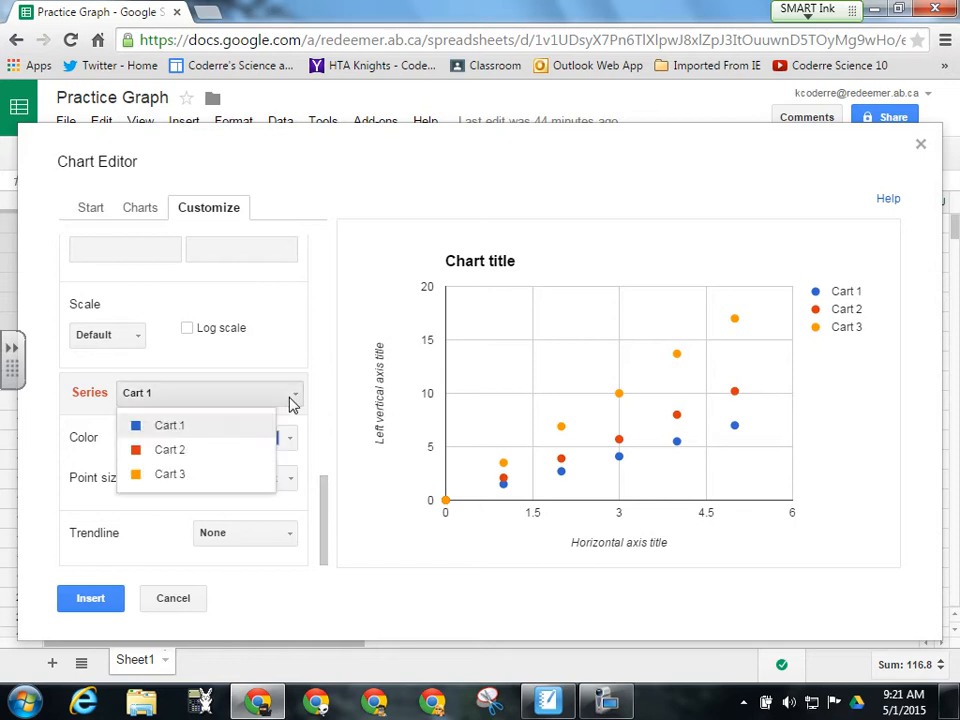
click(175, 430)
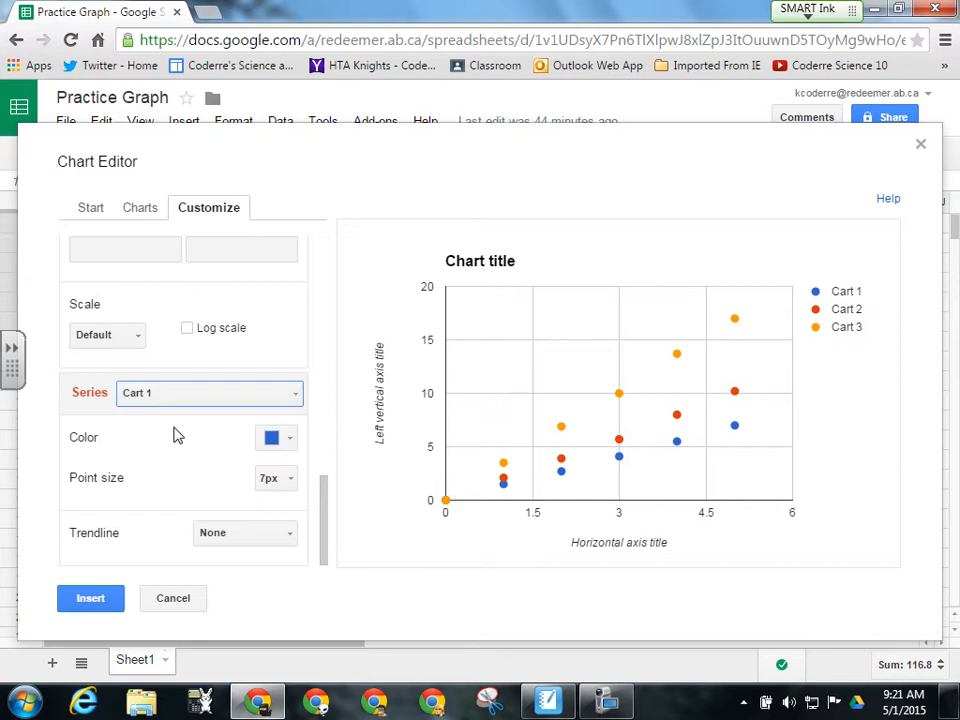
click(290, 533)
click(262, 598)
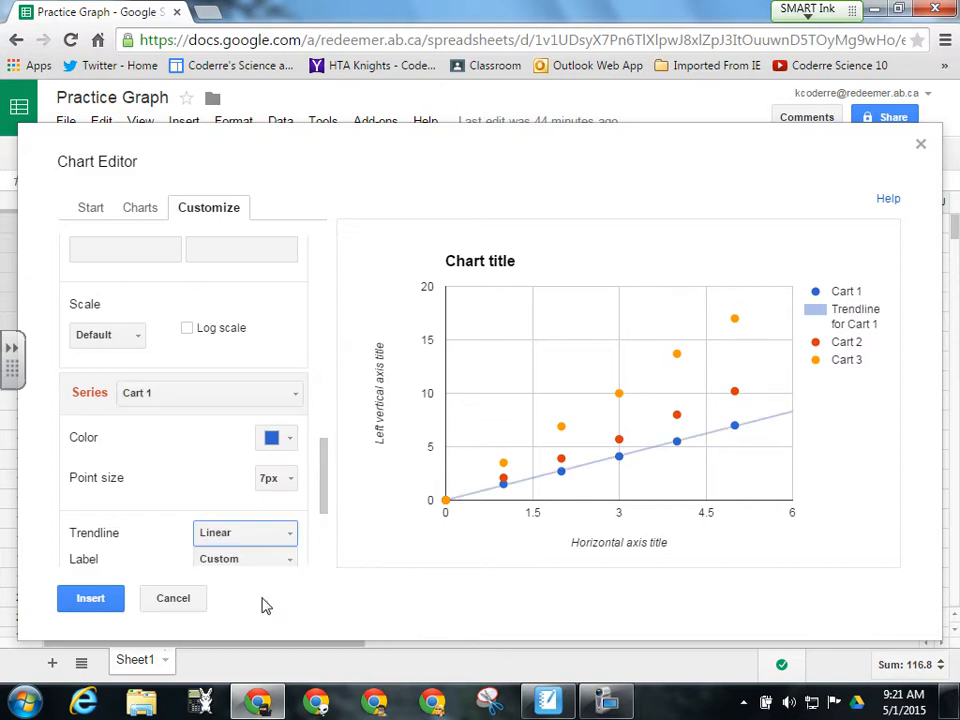
Add linear trendlines to the Cart 2 and Cart 3 series
click(295, 395)
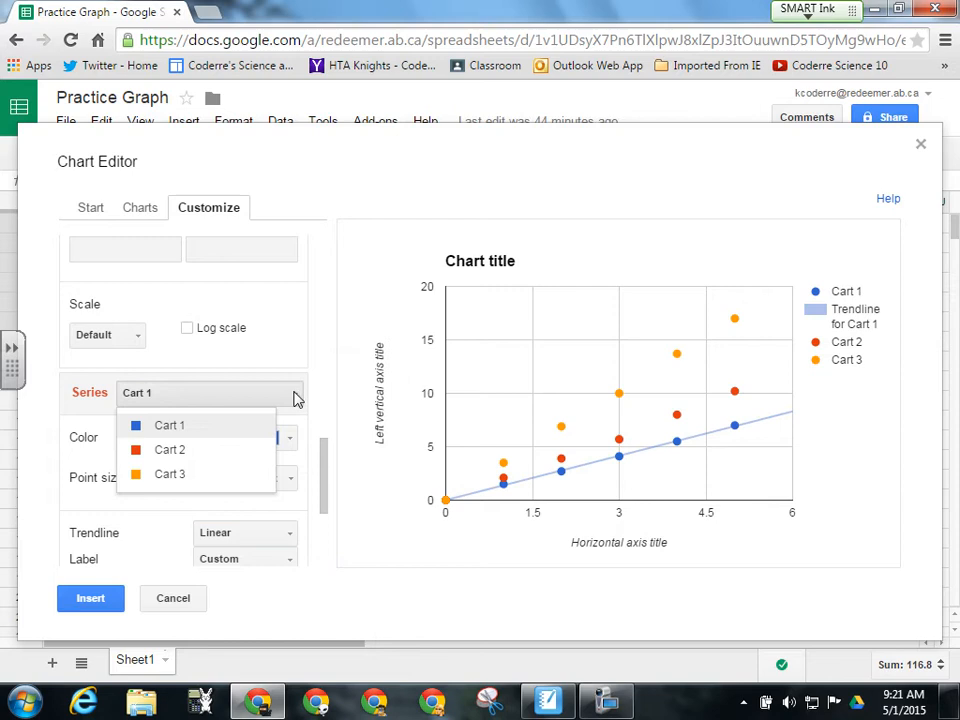
click(231, 456)
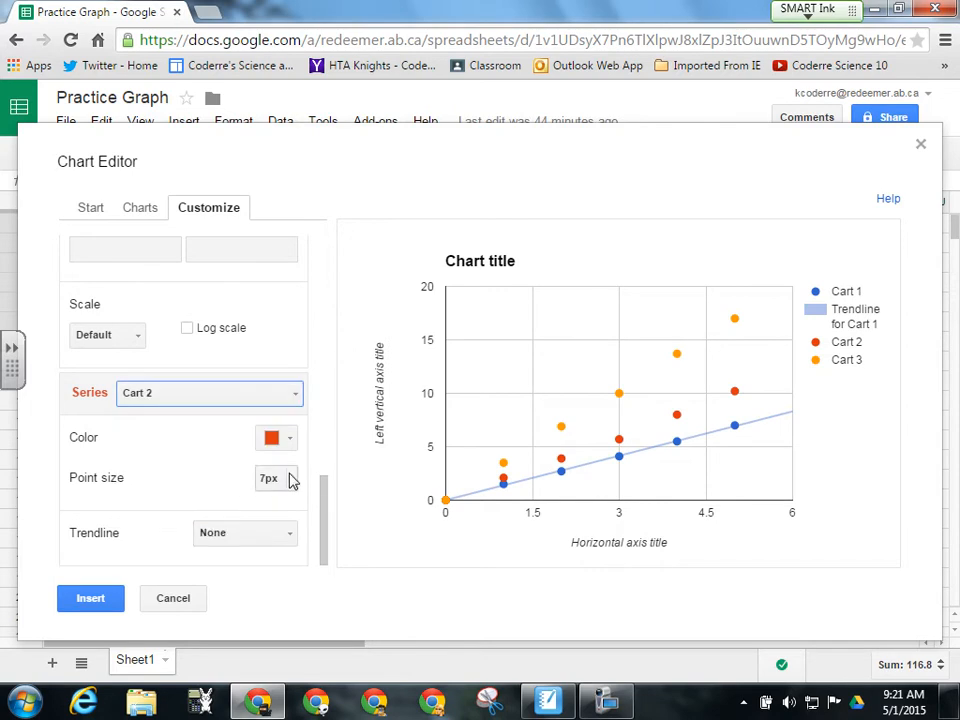
click(288, 535)
click(262, 590)
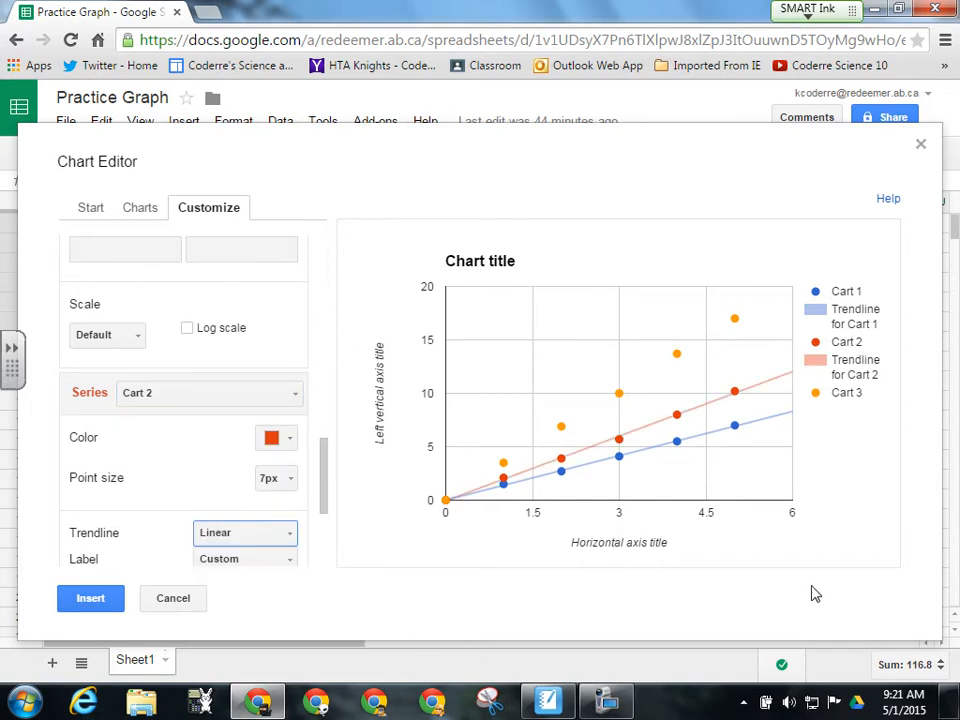
click(298, 397)
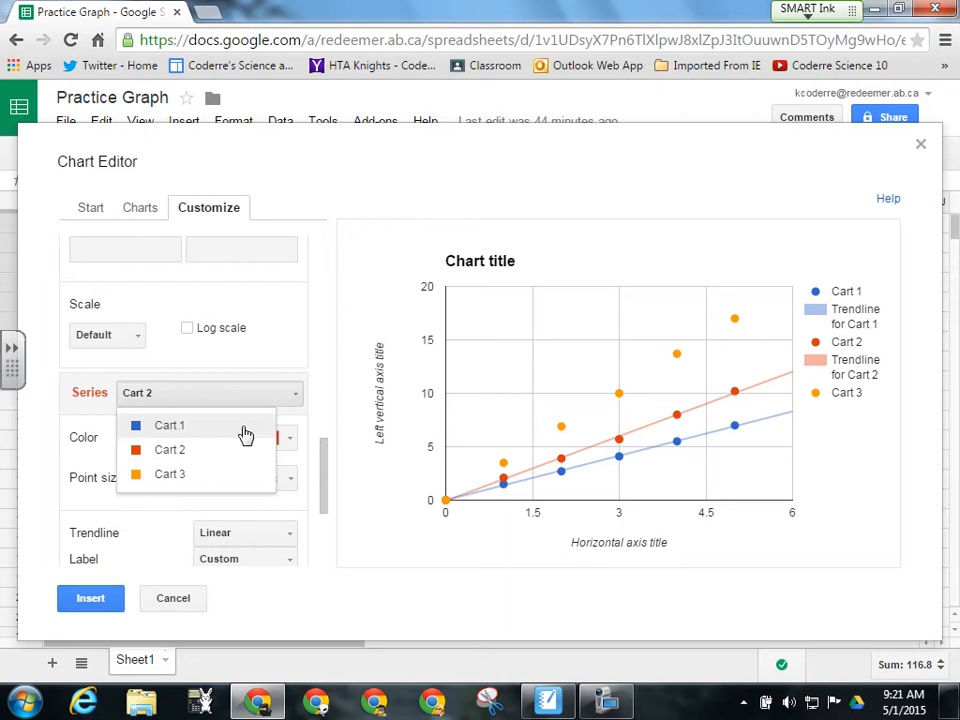
click(226, 472)
click(292, 536)
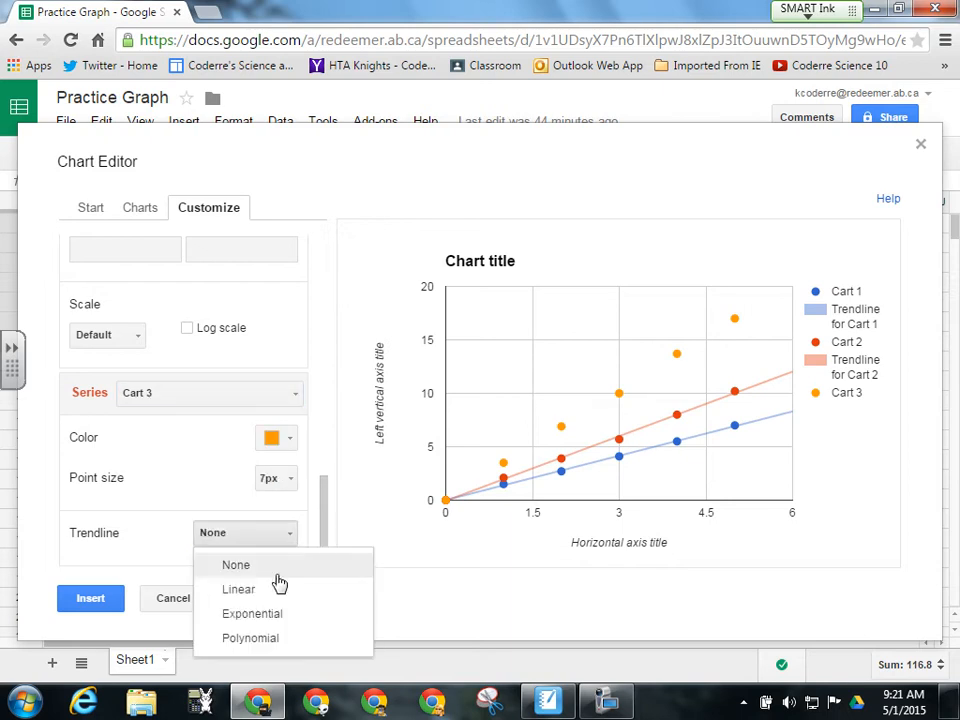
click(277, 594)
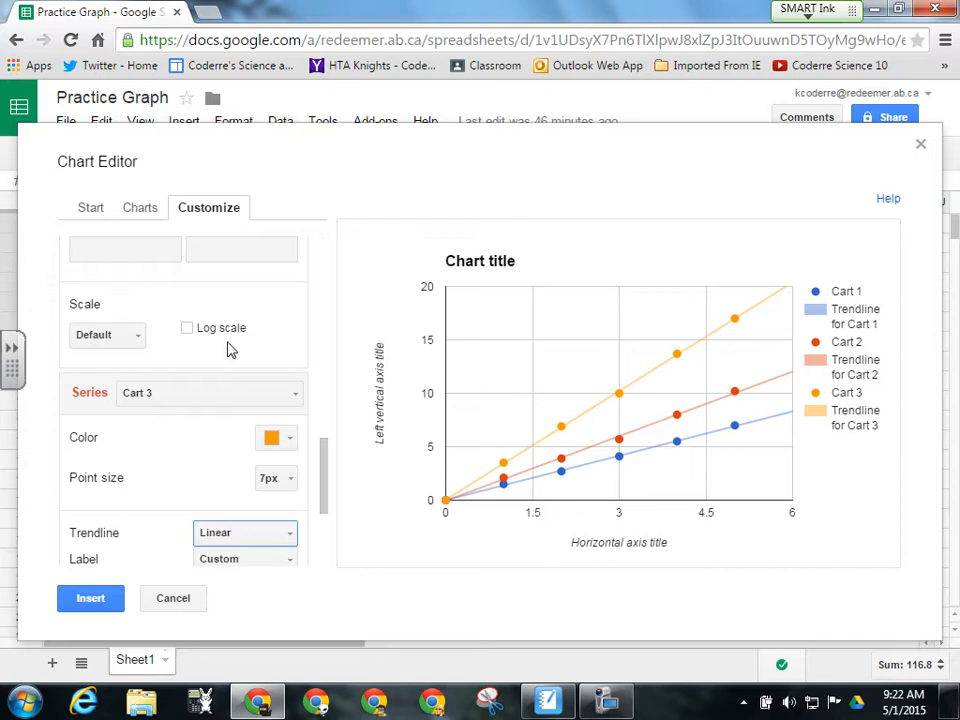
Title the horizontal axis "Time (s)" and set its minor gridlines to 1
drag(320, 484, 64, 346)
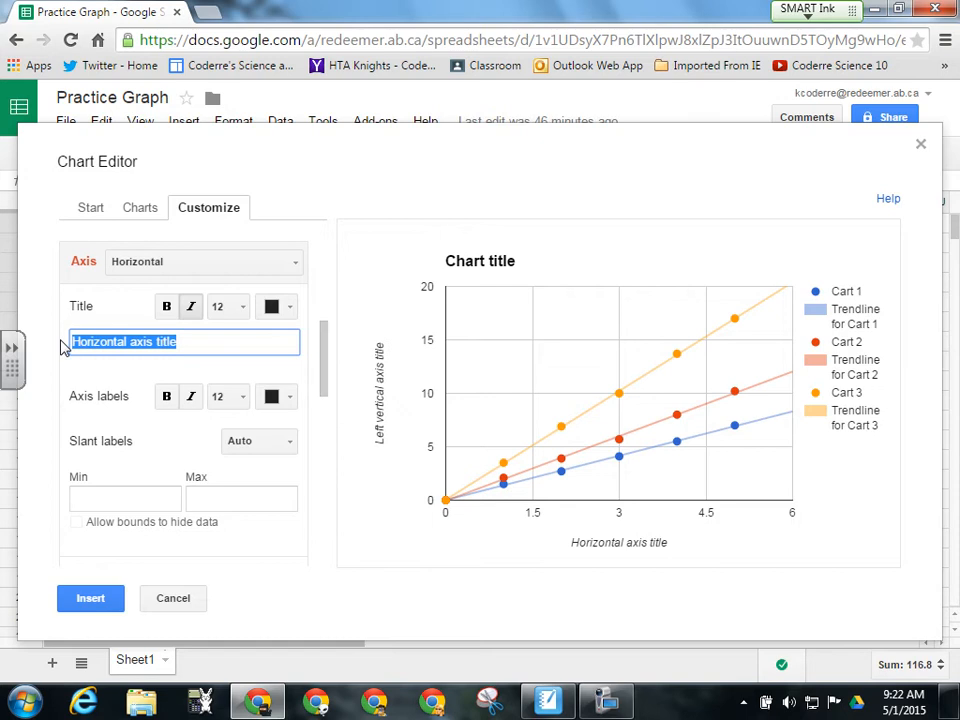
text(Time)
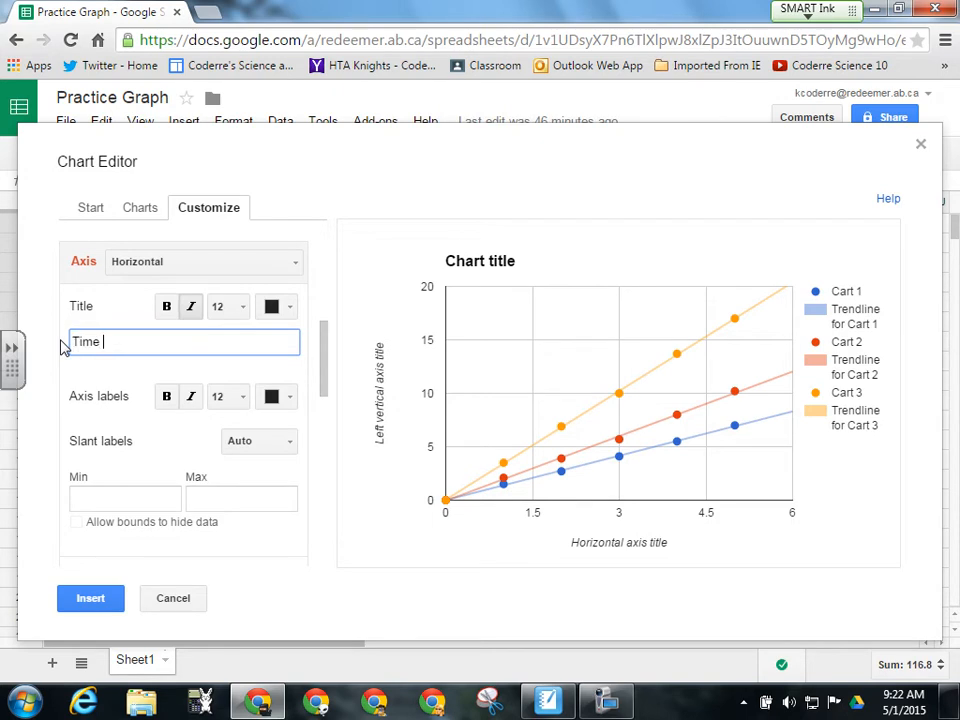
text( (s))
drag(327, 377, 322, 413)
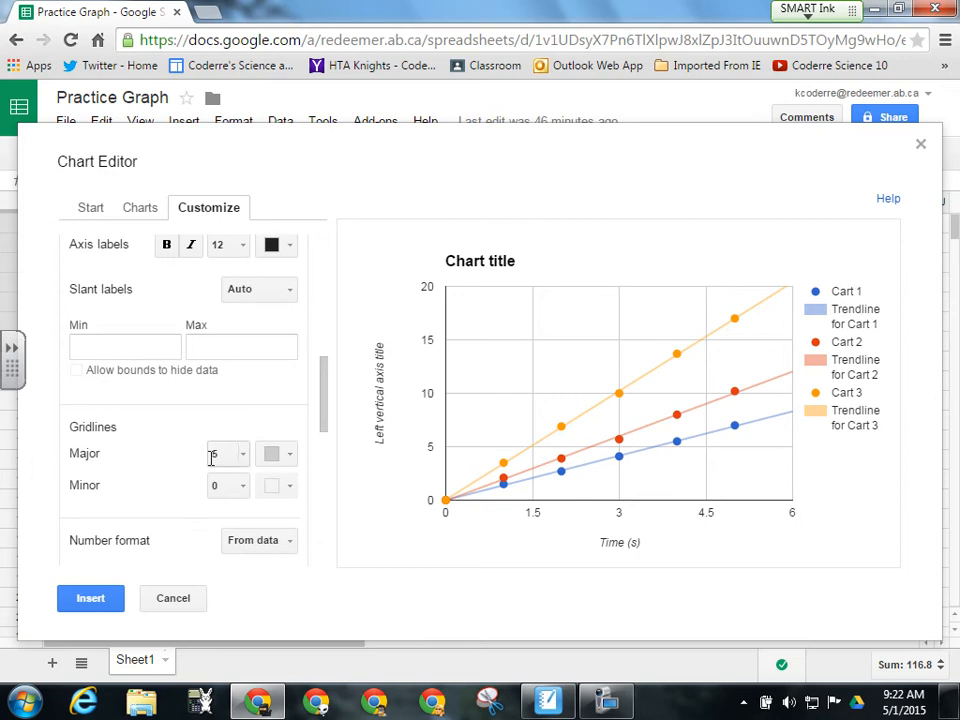
click(238, 488)
click(242, 541)
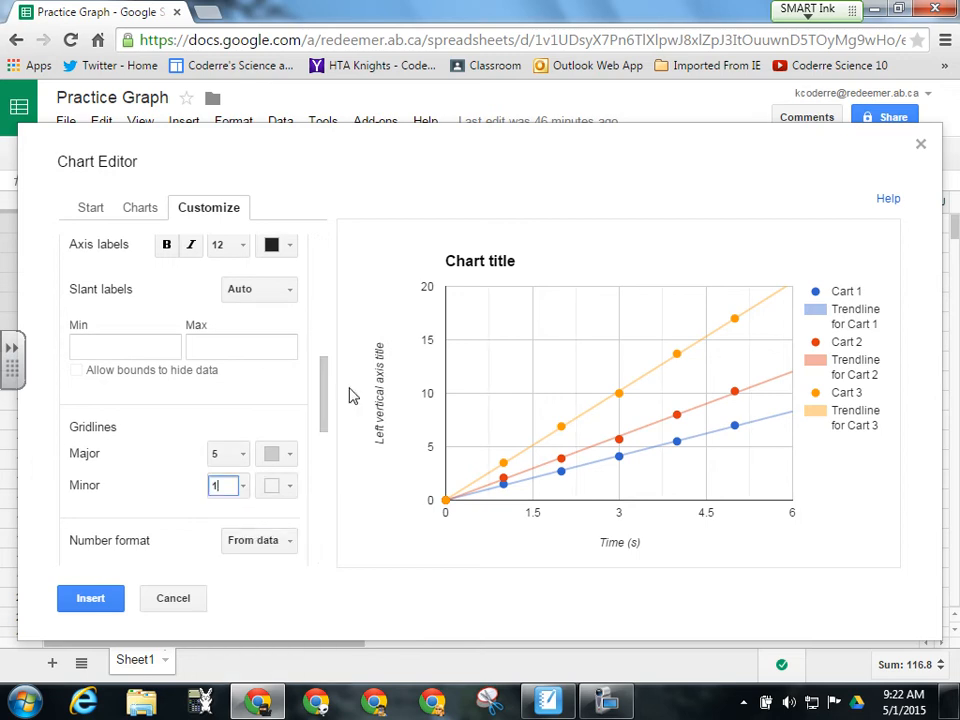
Title the left vertical axis "Distance (m)" and set its minor gridlines to 1
drag(324, 379, 328, 336)
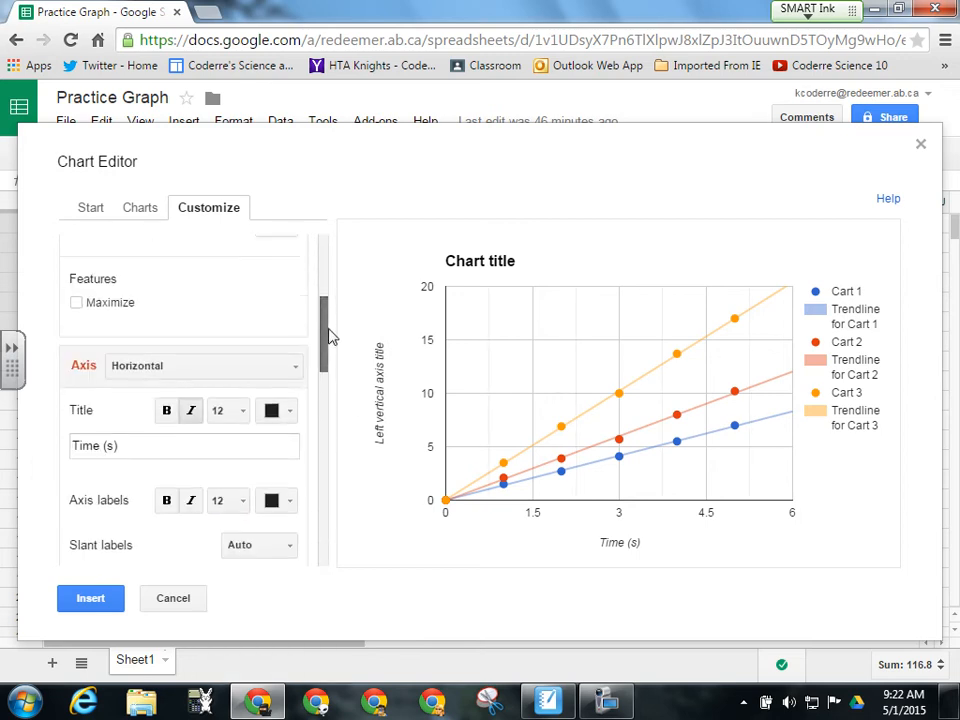
click(292, 369)
click(270, 427)
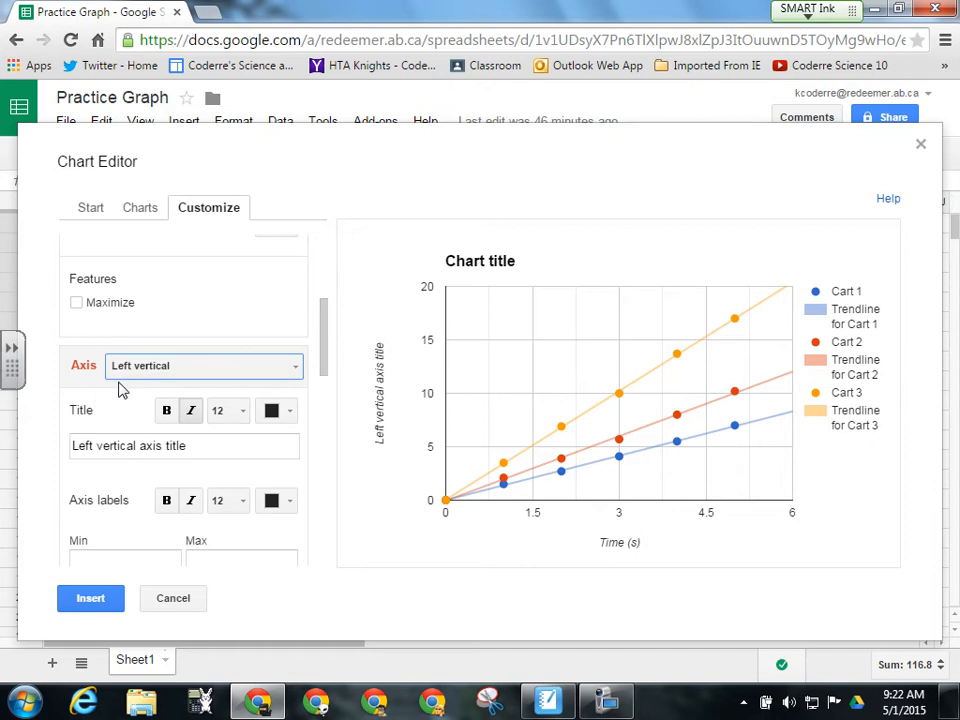
drag(199, 450, 68, 447)
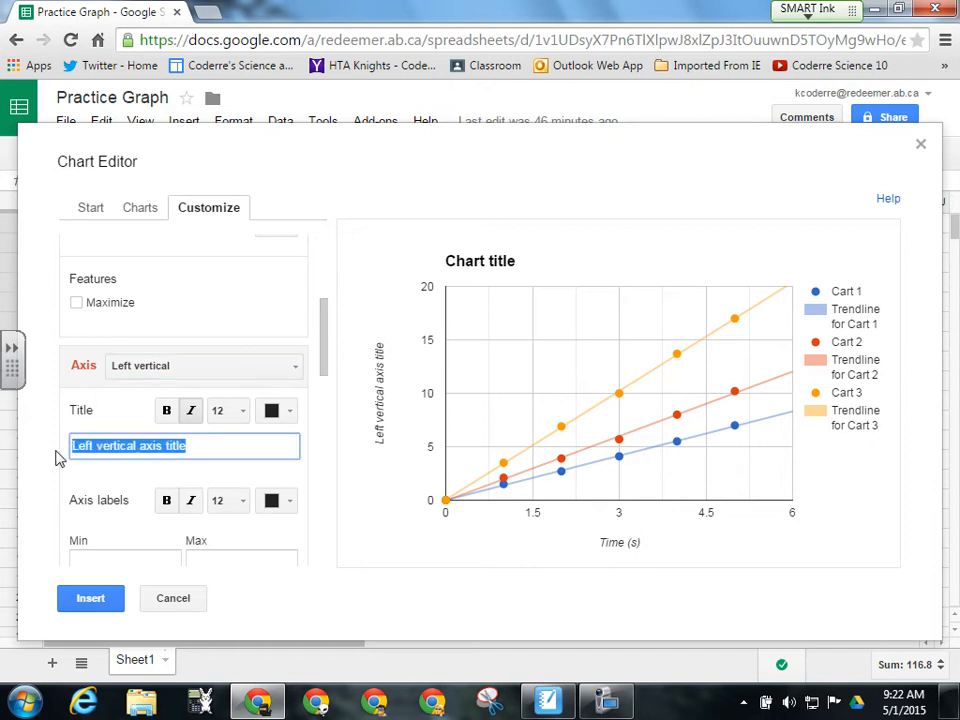
text(Distance (m)
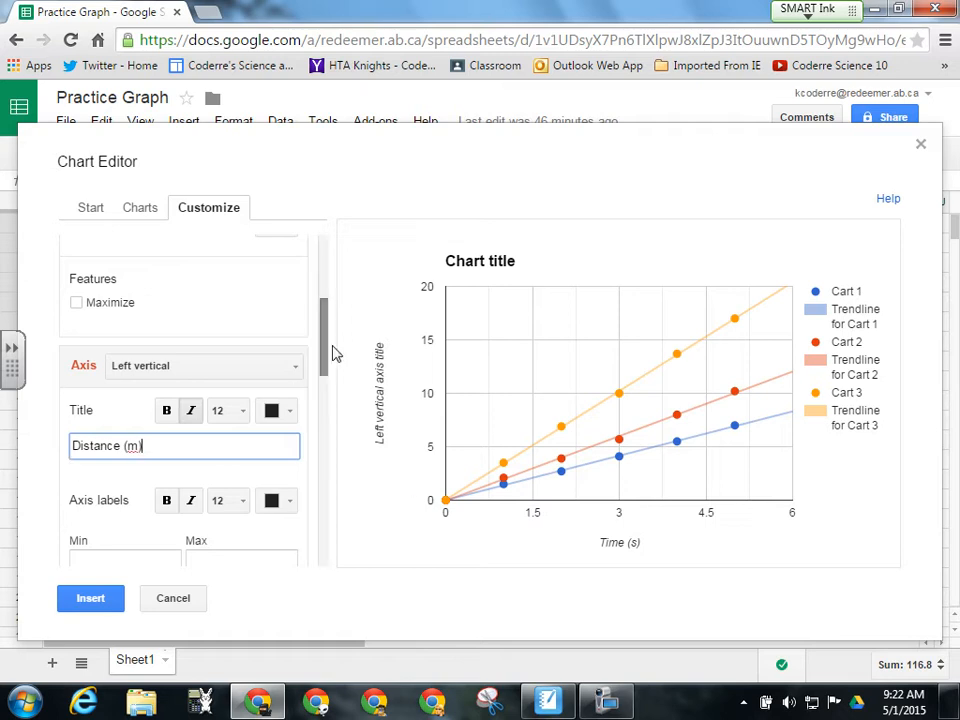
drag(328, 360, 323, 410)
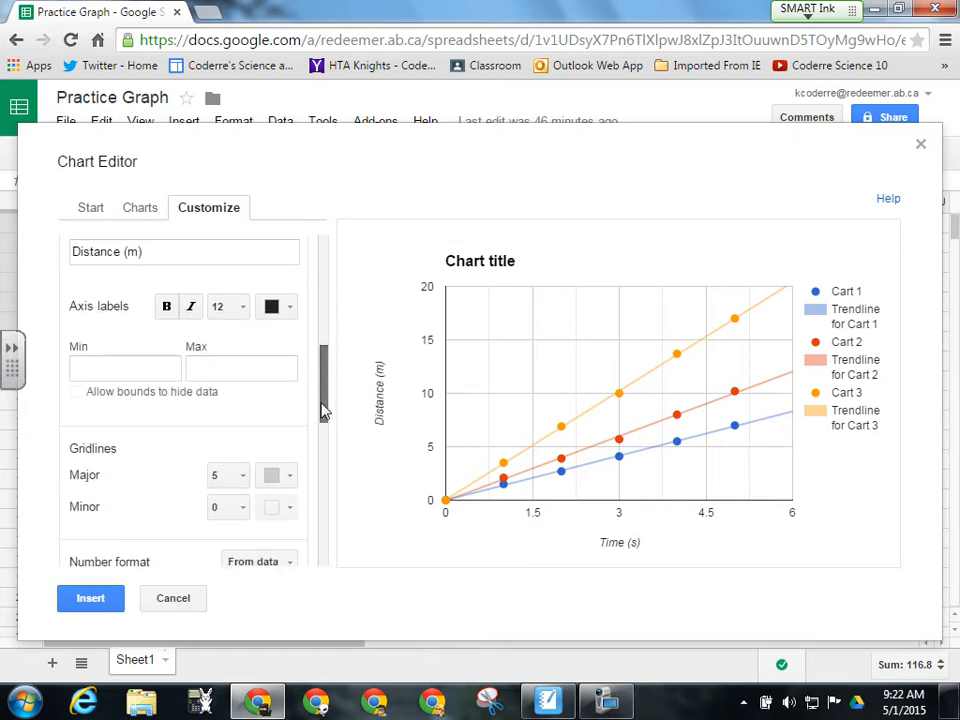
click(242, 508)
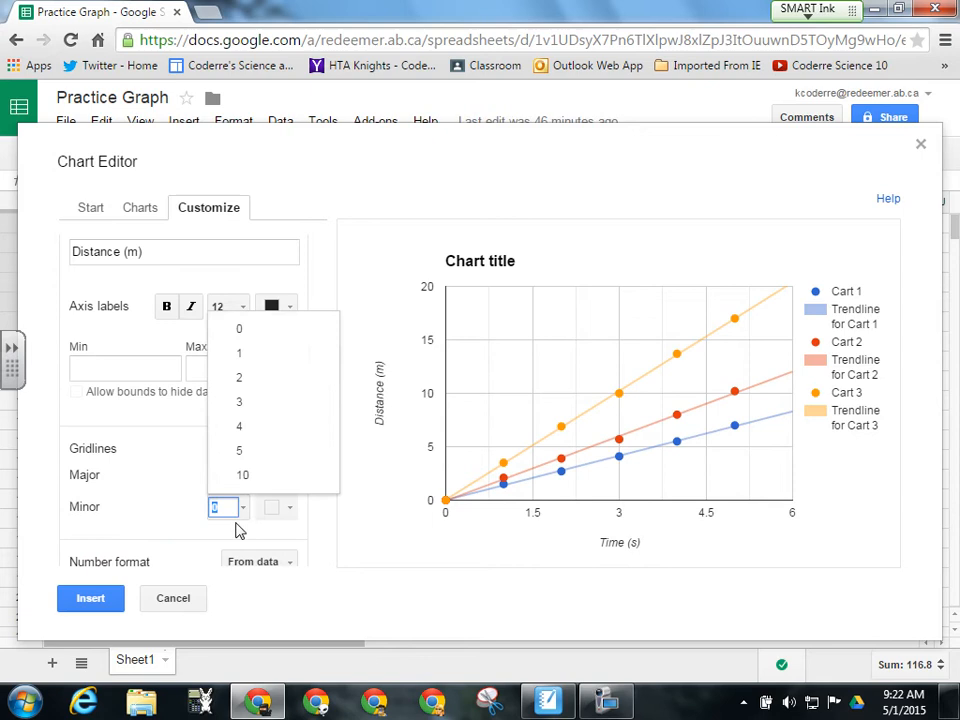
click(247, 358)
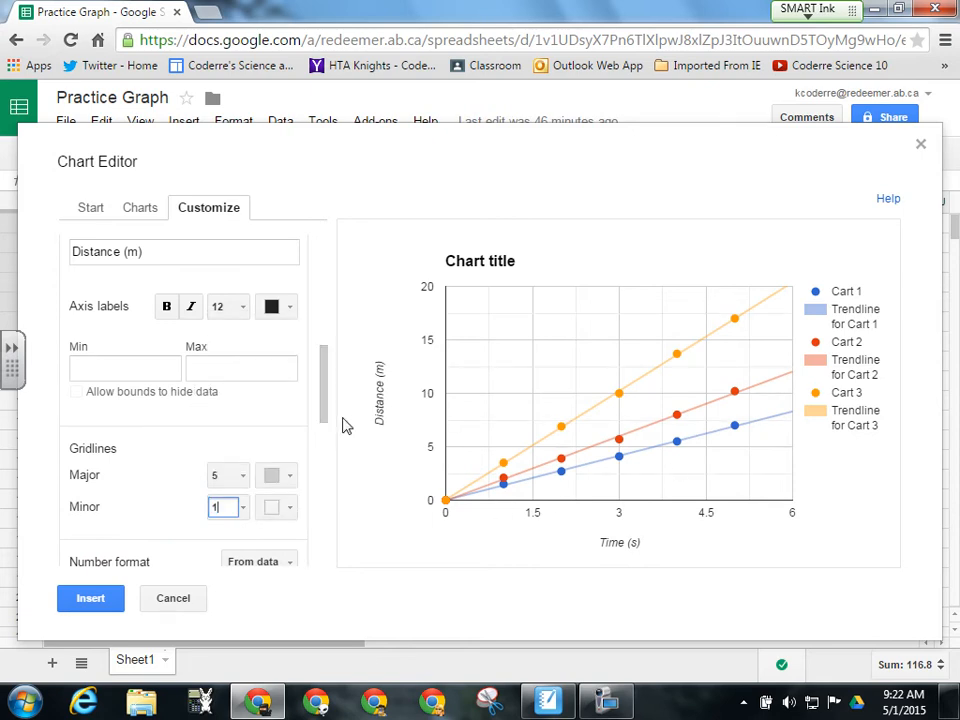
Label the Cart 3, Cart 2 and Cart 1 trendlines with their equations by choosing Use equation for each series
drag(328, 396, 310, 502)
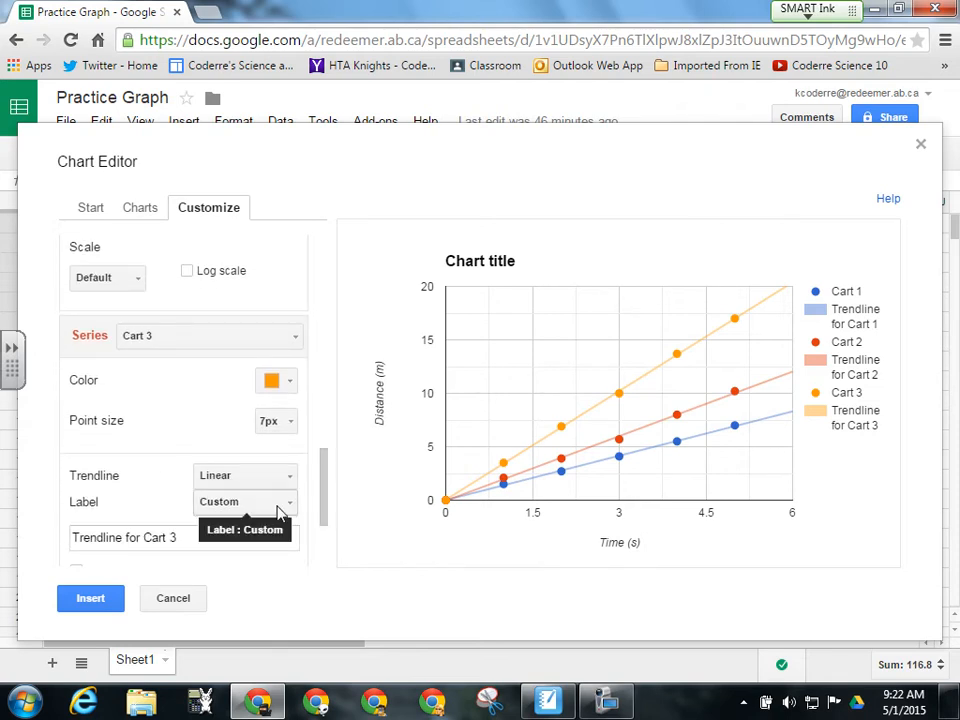
click(277, 508)
click(250, 558)
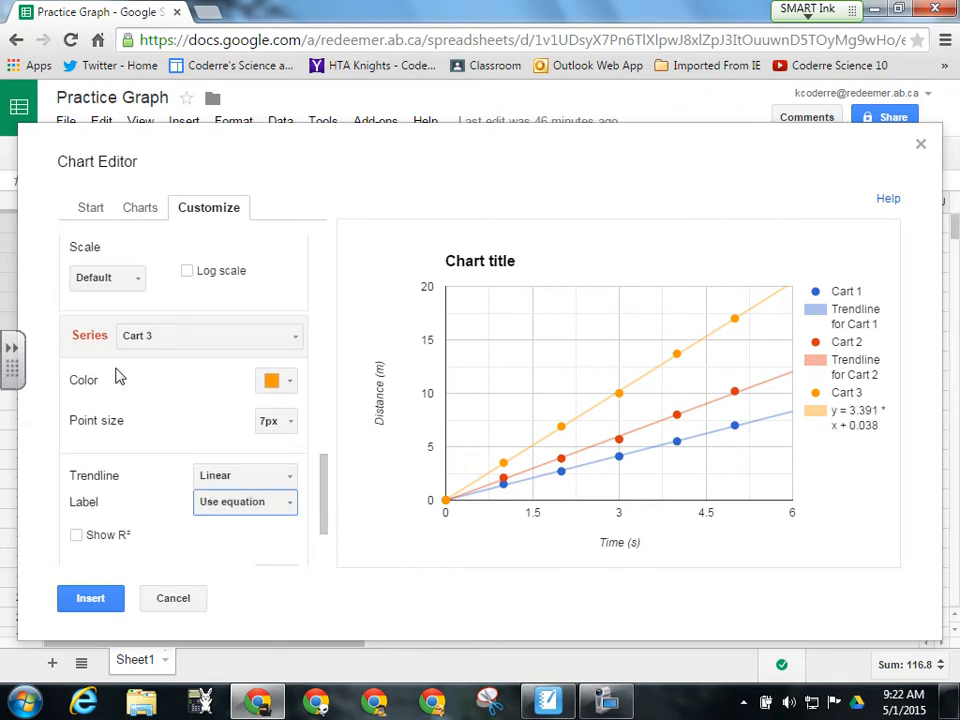
click(292, 342)
click(260, 396)
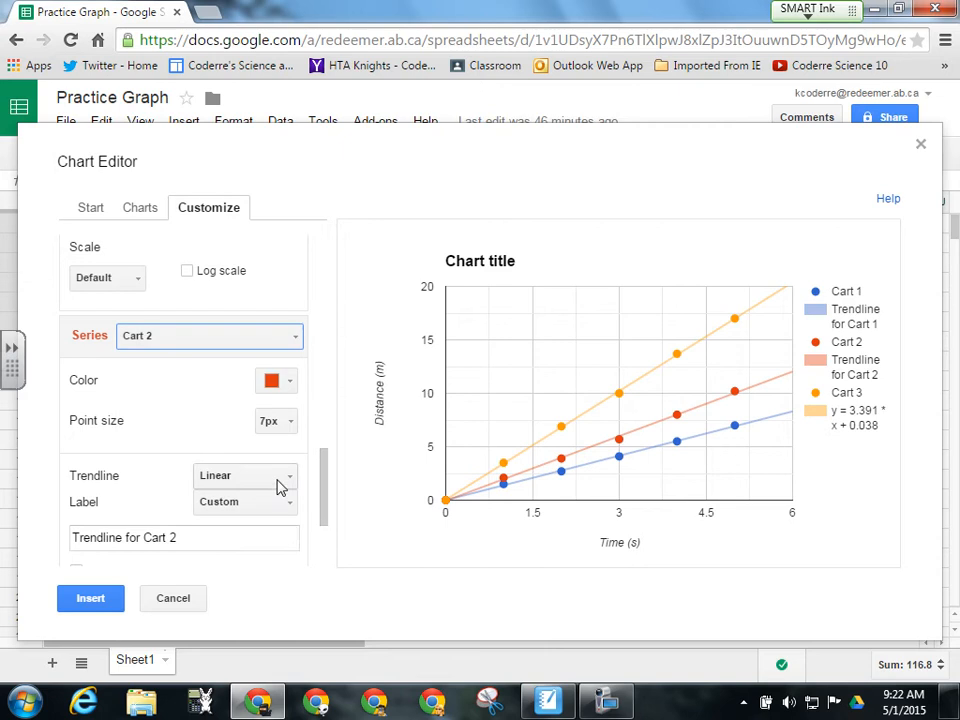
click(292, 506)
click(256, 558)
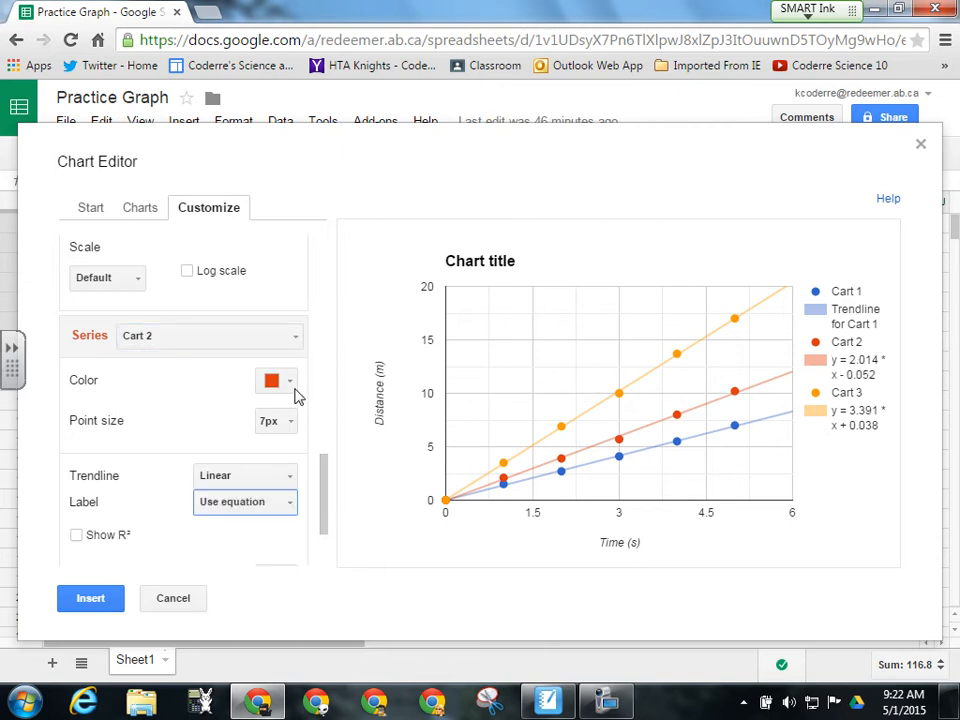
click(286, 342)
click(255, 368)
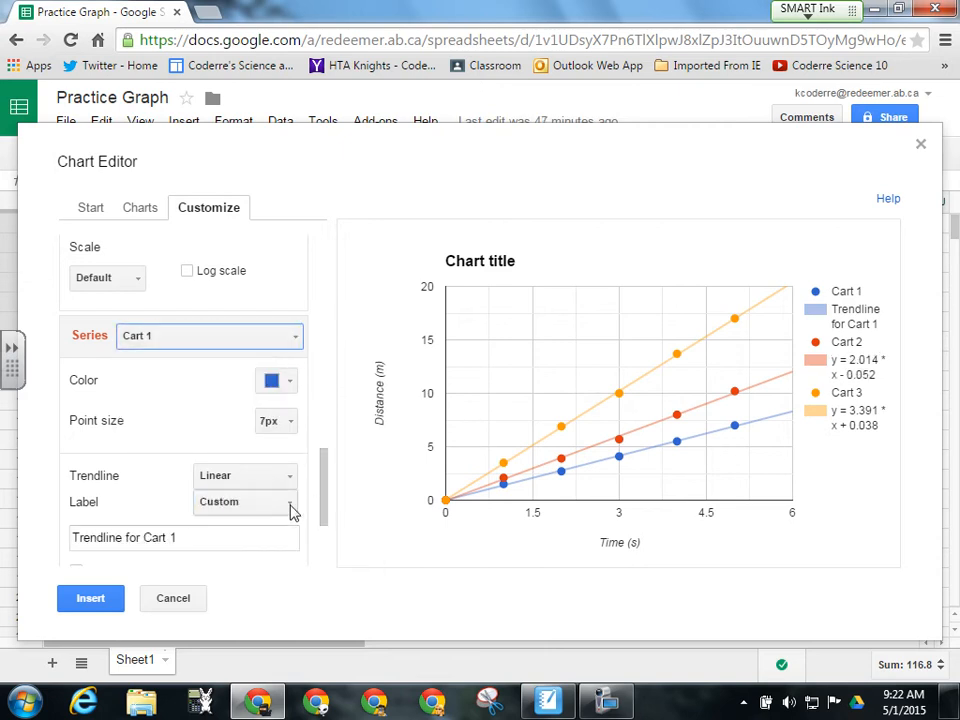
click(282, 505)
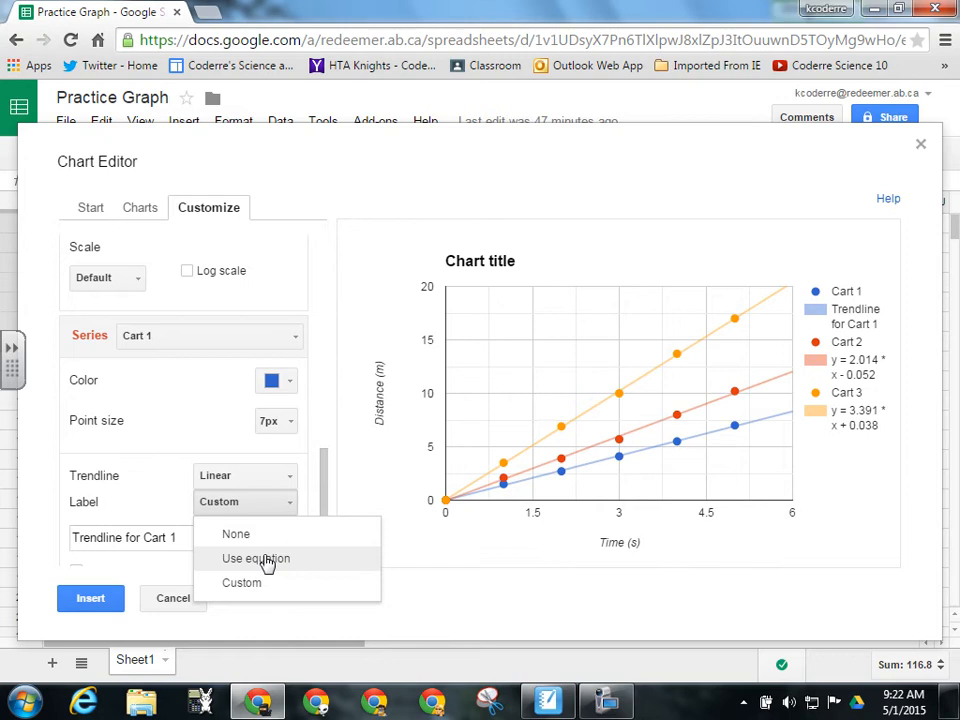
click(267, 560)
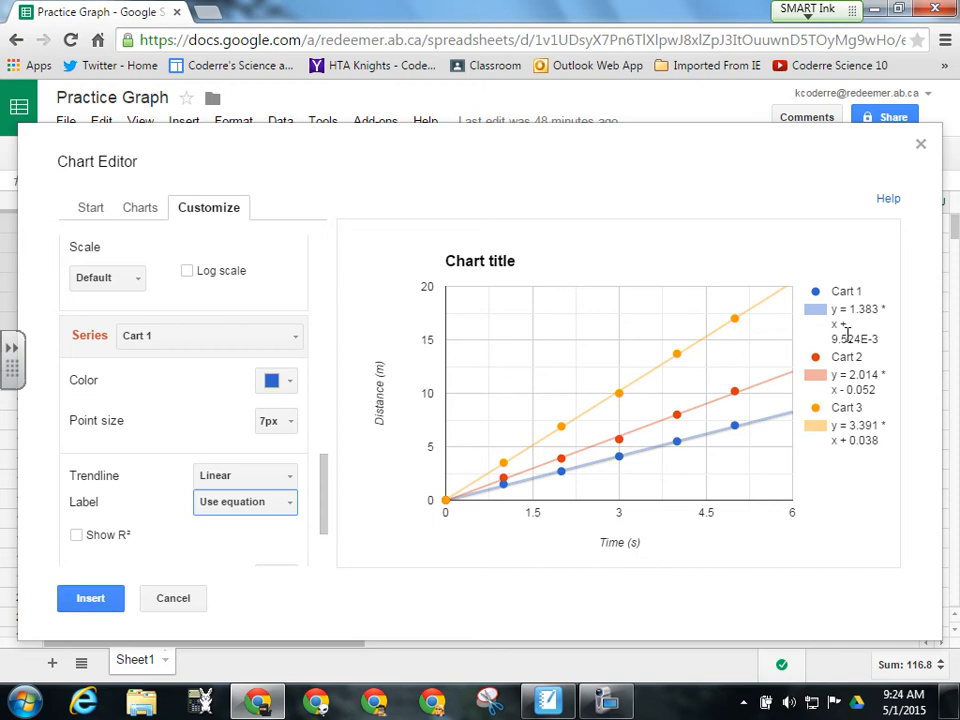
click(607, 701)
click(410, 82)
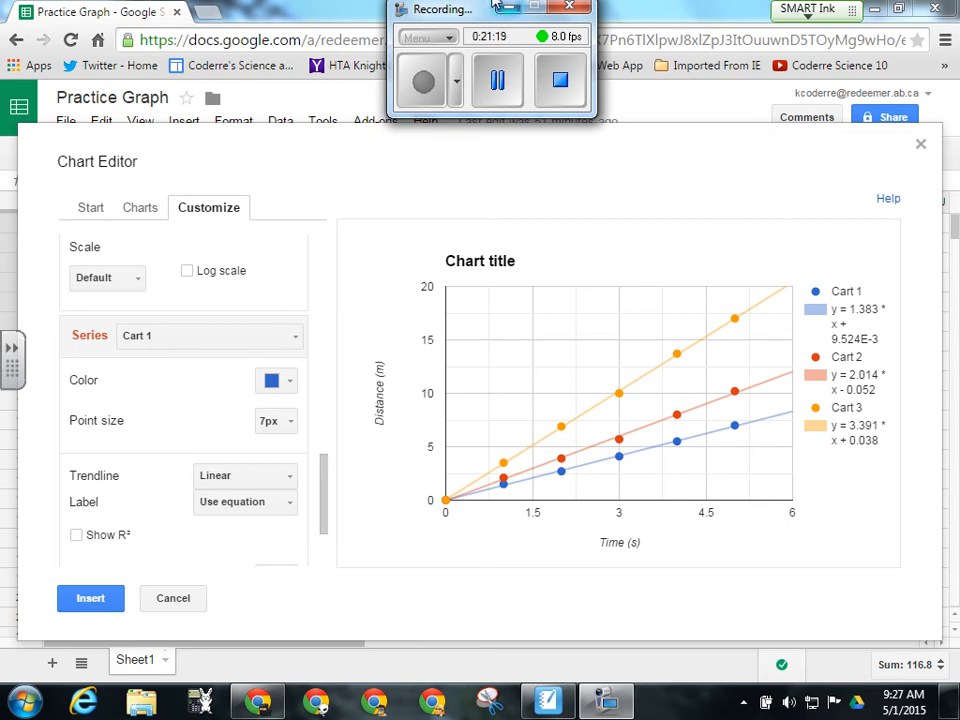
click(509, 7)
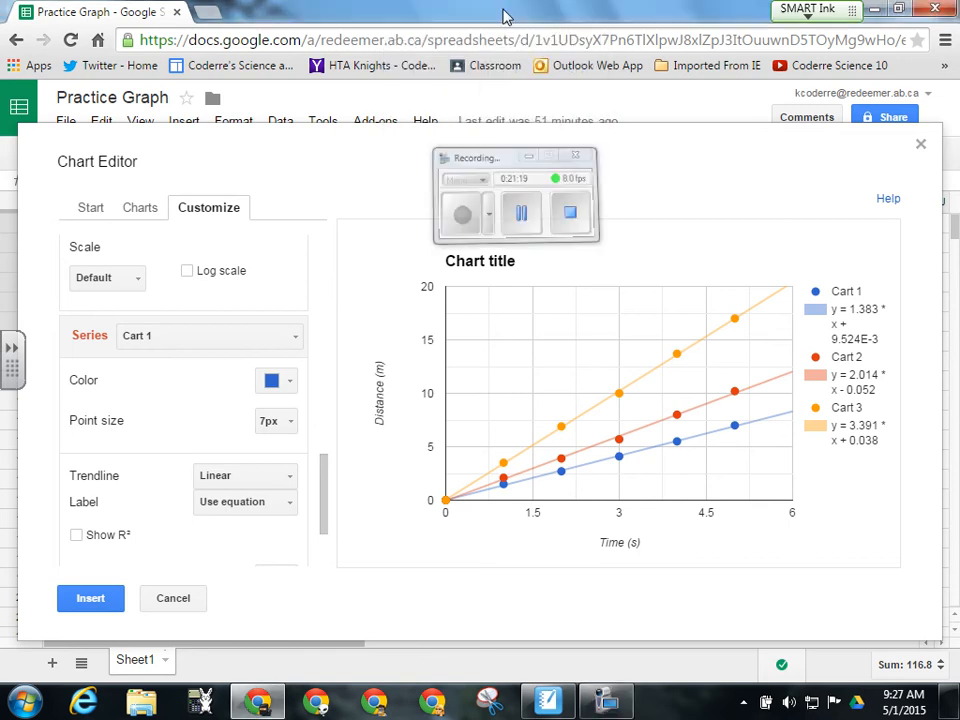
Insert the finished cart chart into the sheet and copy the chart
click(89, 599)
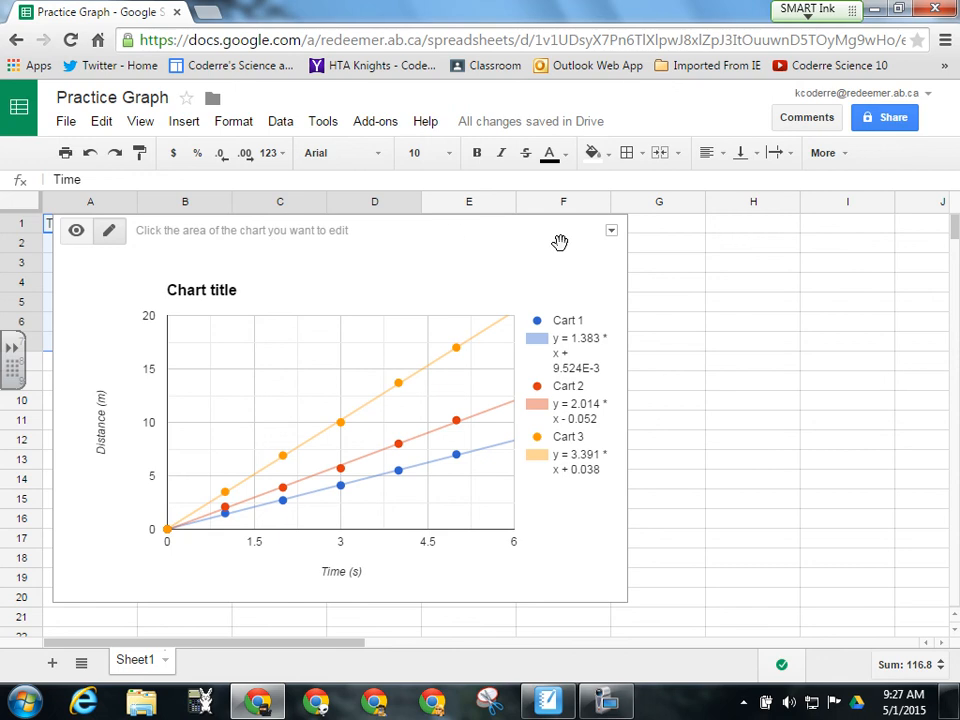
click(611, 231)
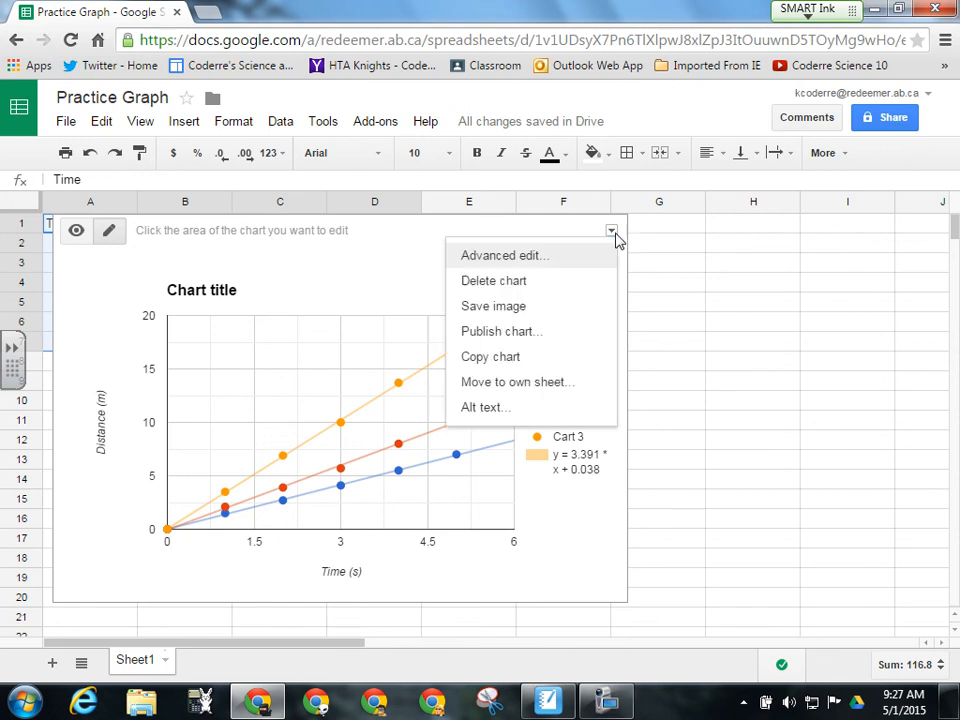
click(495, 366)
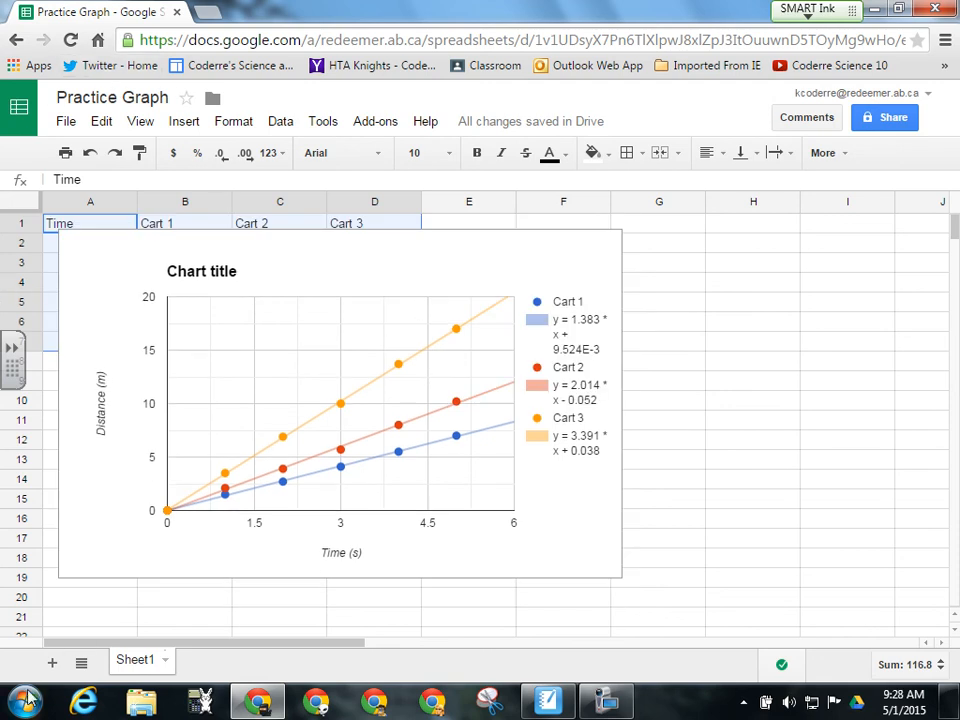
Create a blank Google Docs document in a new browser tab and paste the copied cart chart into it
click(206, 12)
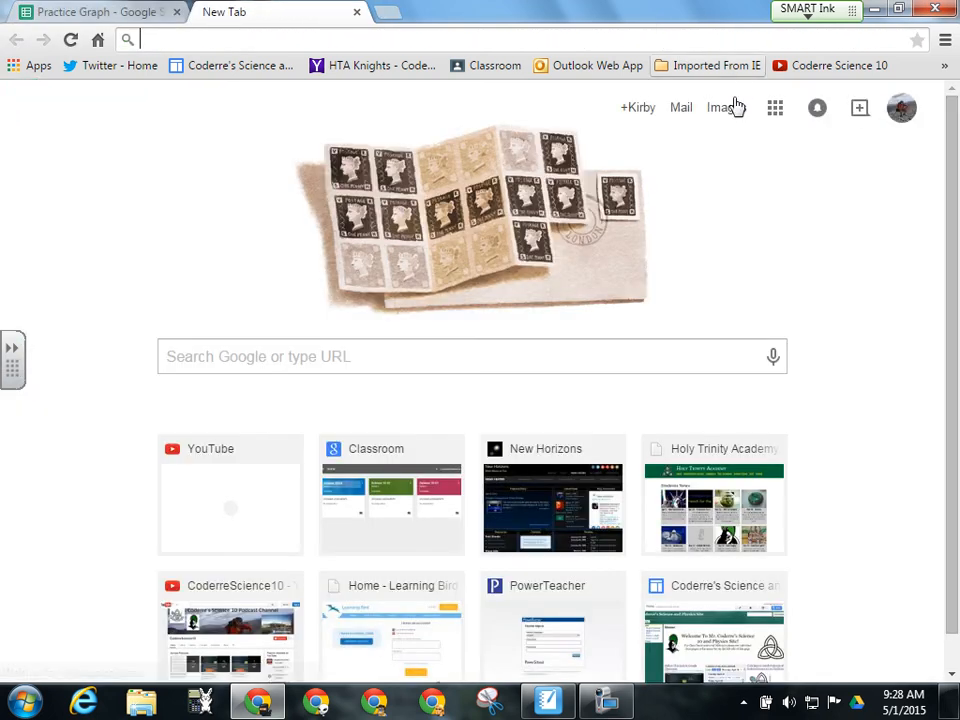
click(776, 114)
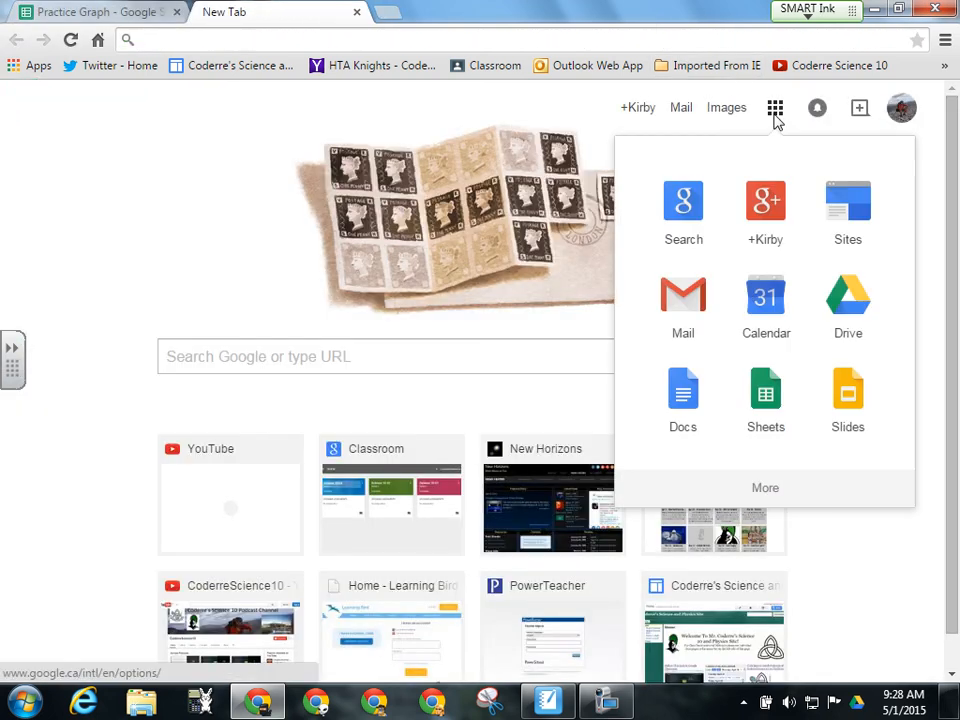
click(685, 405)
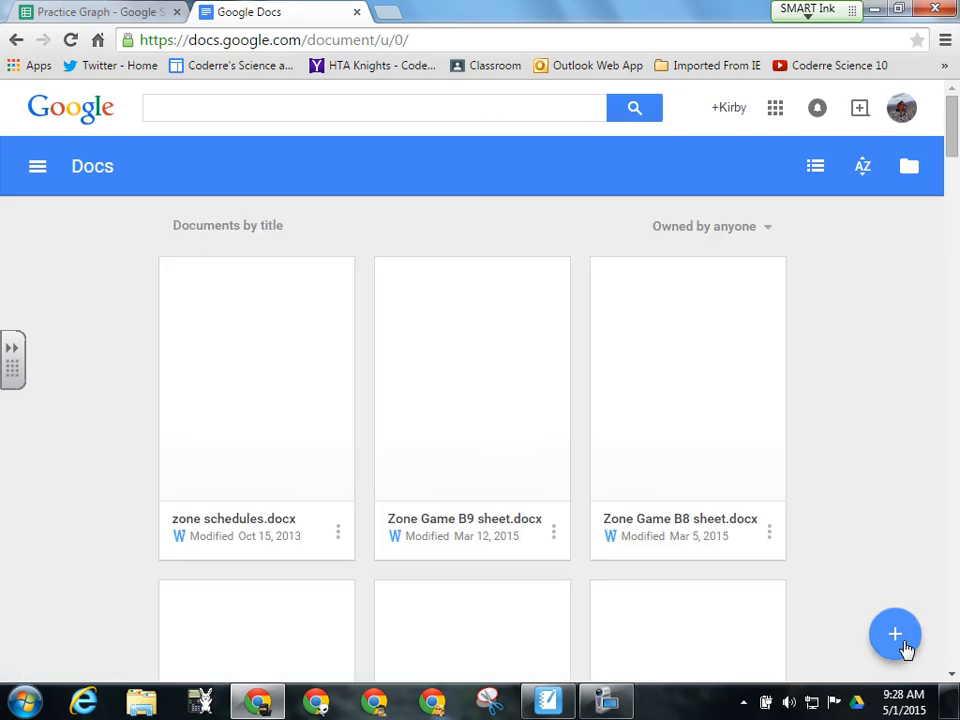
click(903, 643)
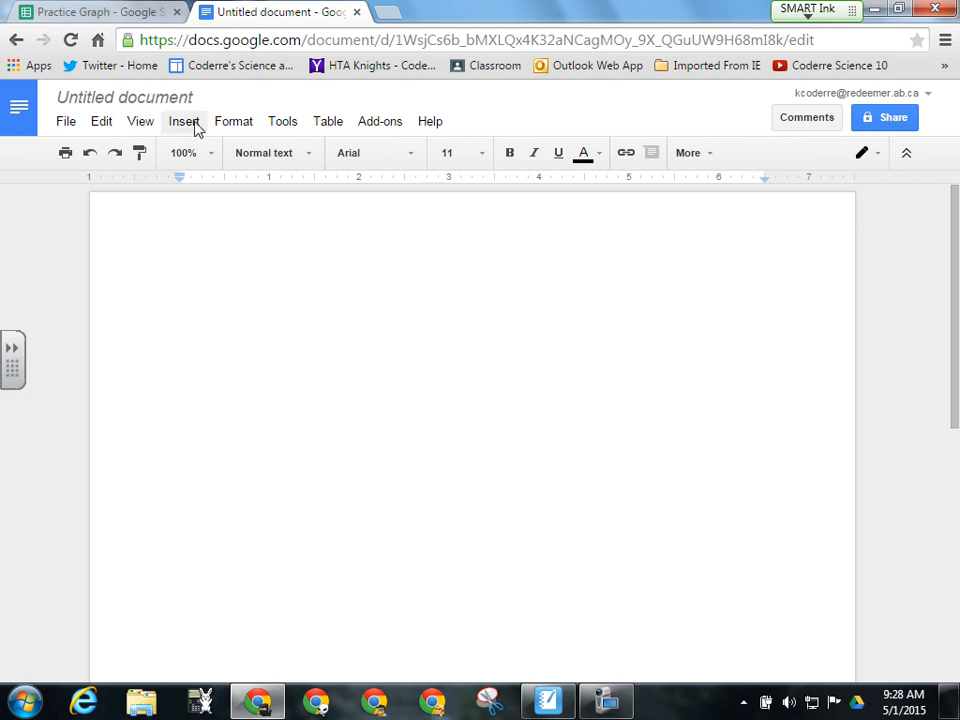
click(107, 130)
click(120, 266)
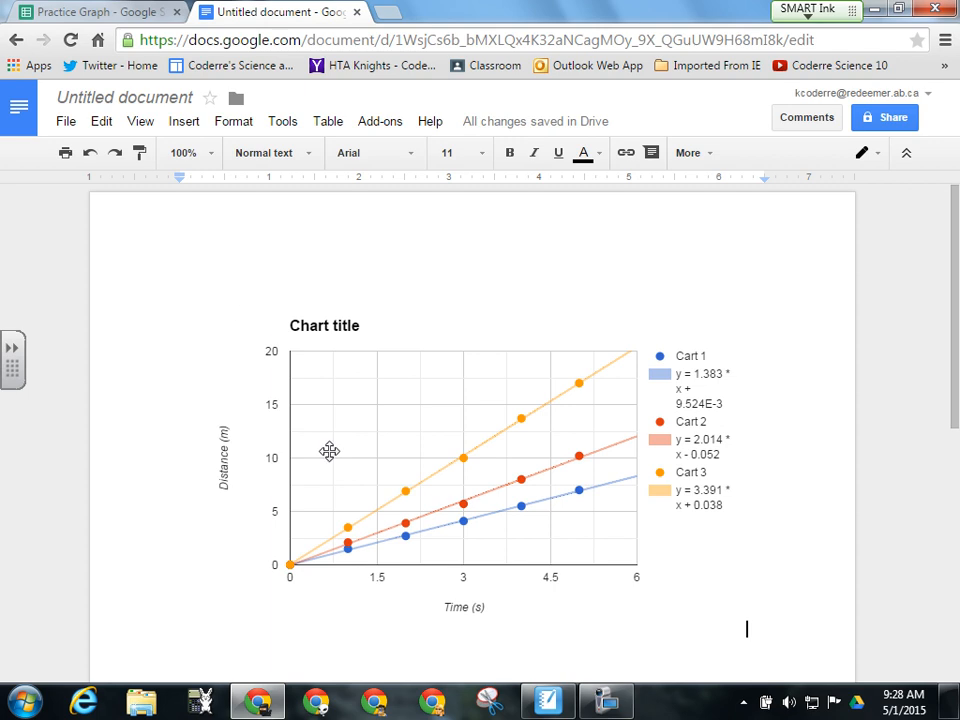
click(607, 690)
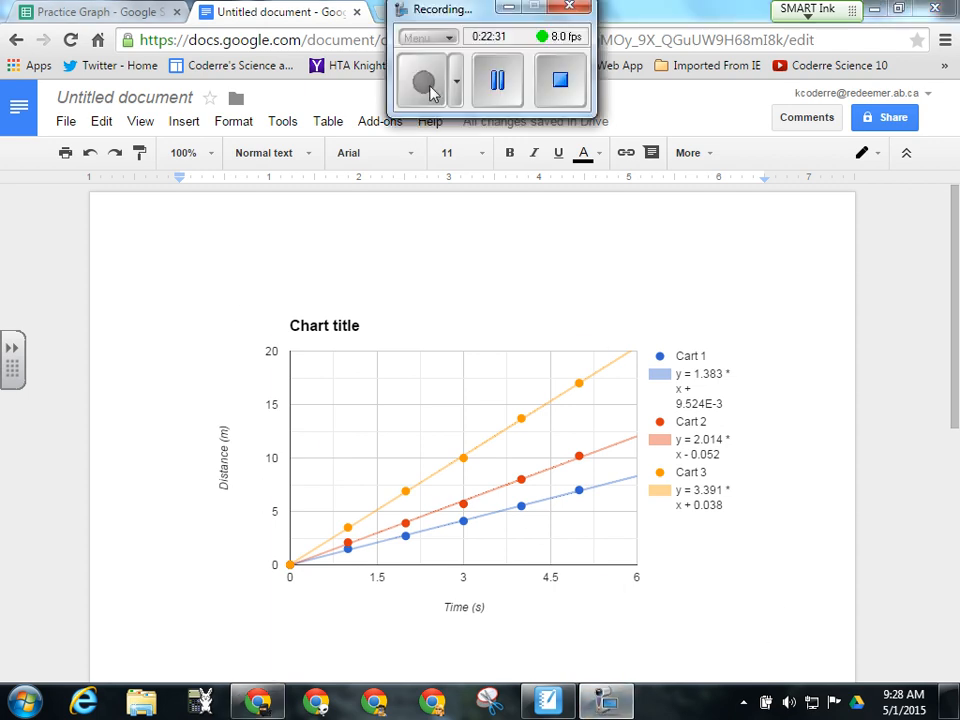